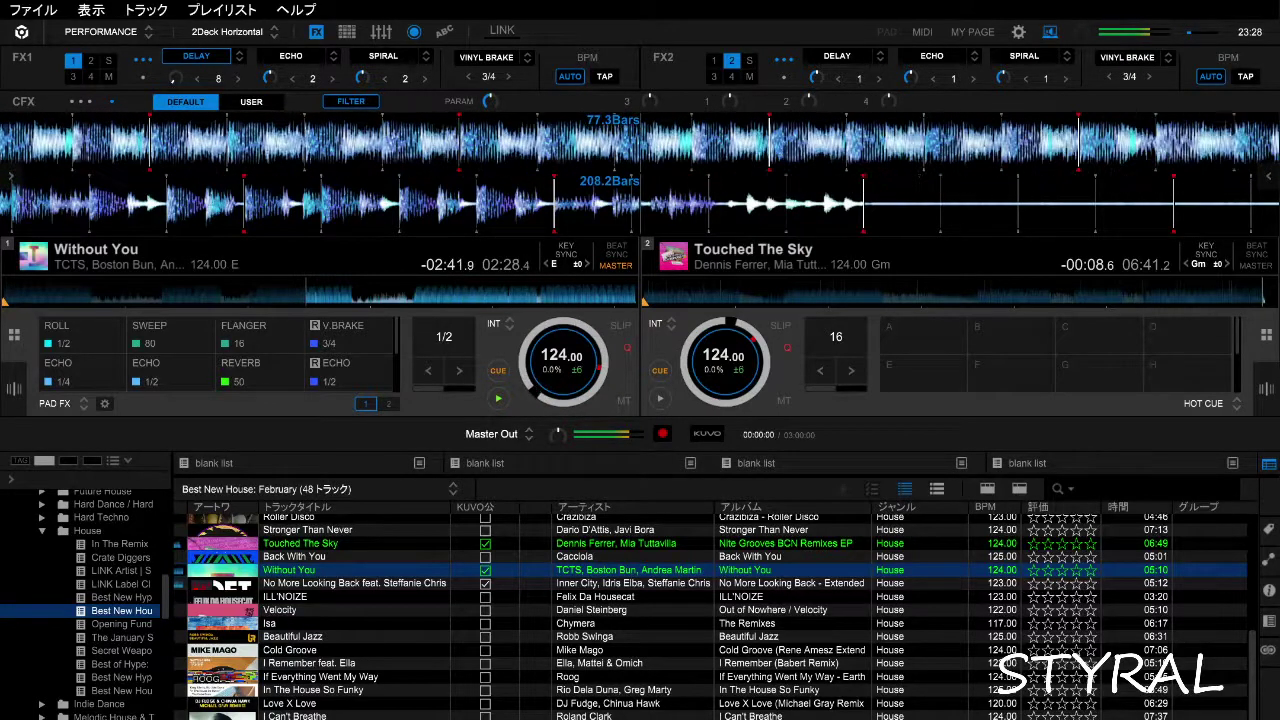
- Load Cold Groove by Mike Mago from the Best New House: February playlist onto deck 2
{"action": "key", "text": "Down"}
{"action": "key", "text": "Down"}
{"action": "key", "text": "Down"}
{"action": "key", "text": "Down"}
{"action": "key", "text": "Down"}
{"action": "key", "text": "Down"}
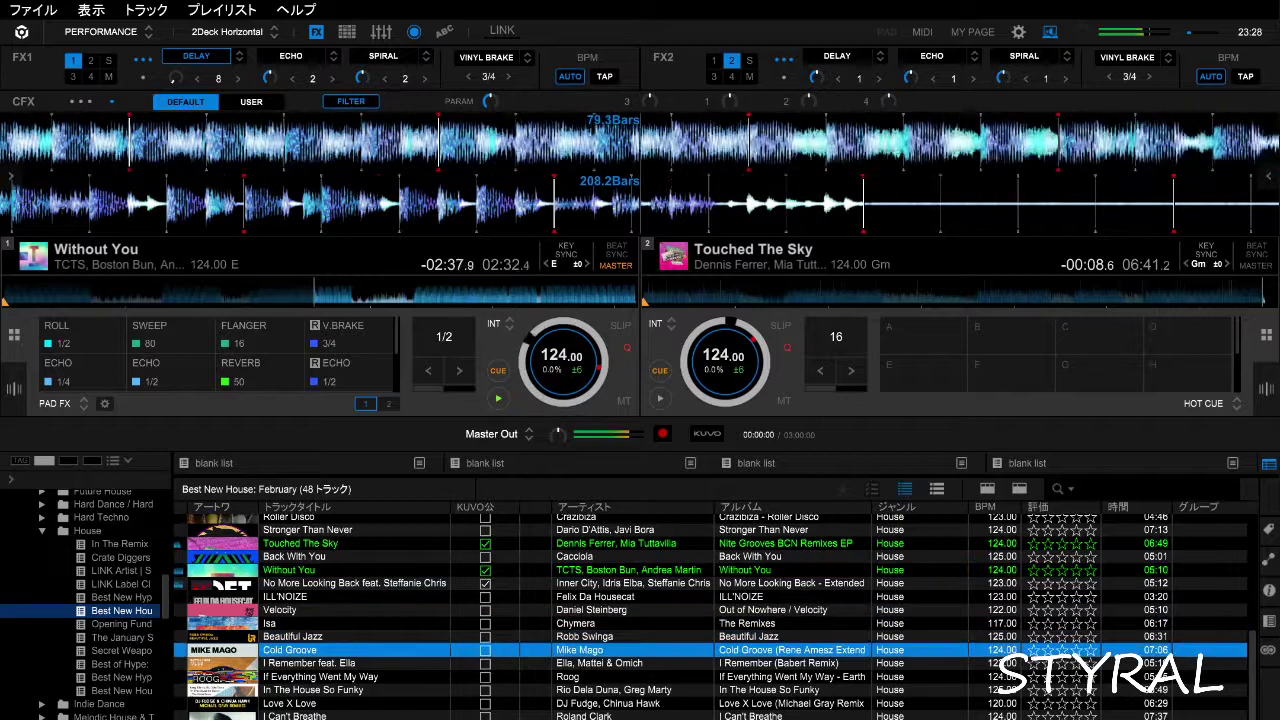
{"action": "key", "text": "shift+Right"}
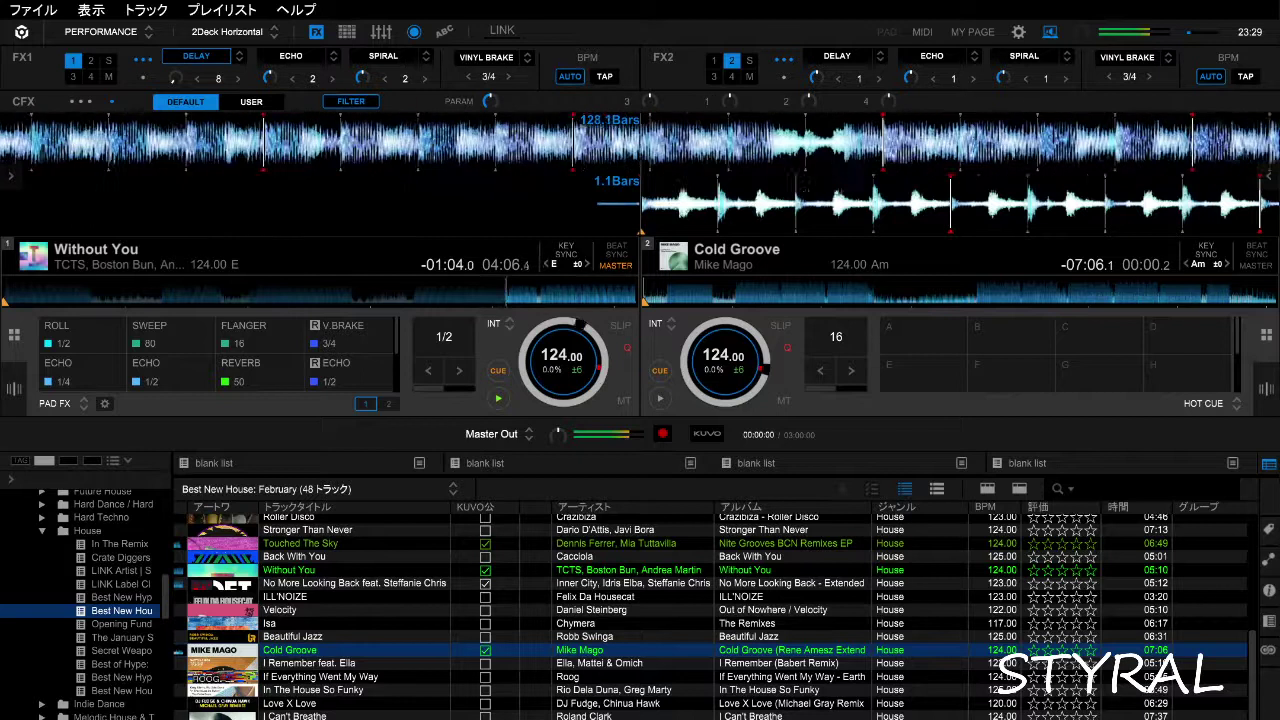
- Start playing Cold Groove on deck 2 and stop it once the mix is over
{"action": "key", "text": "space"}
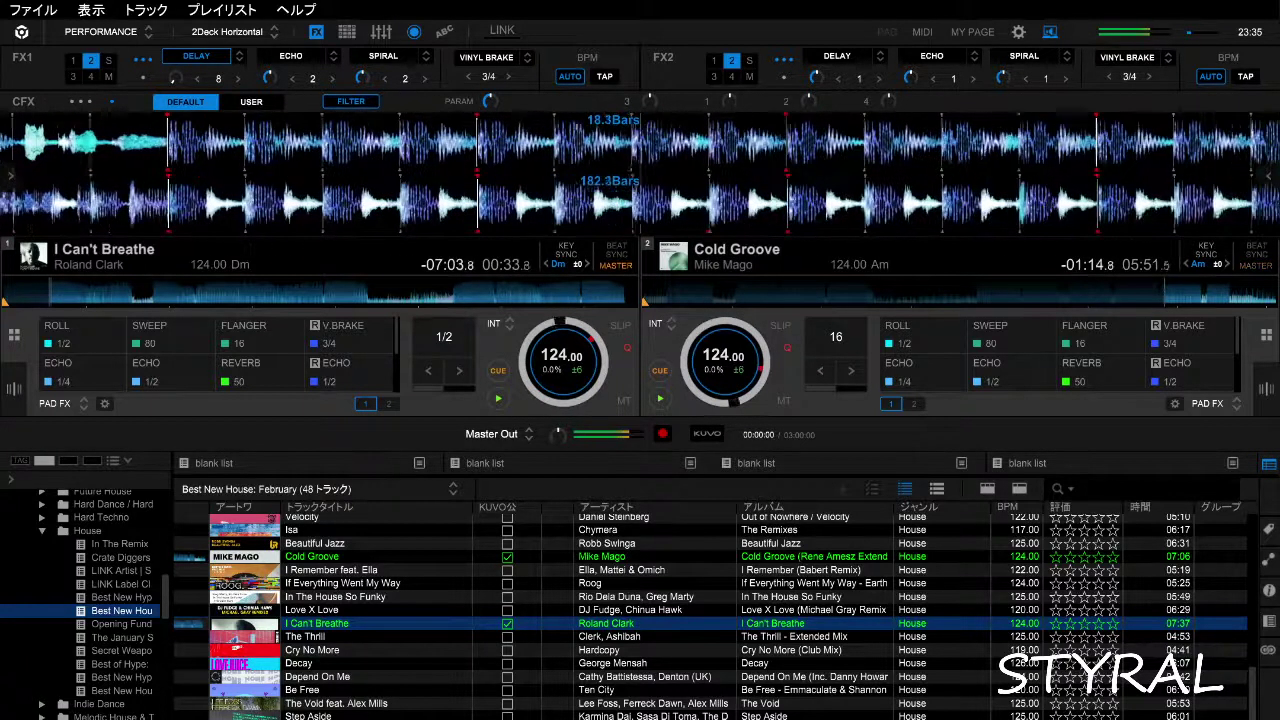
{"action": "key", "text": "space"}
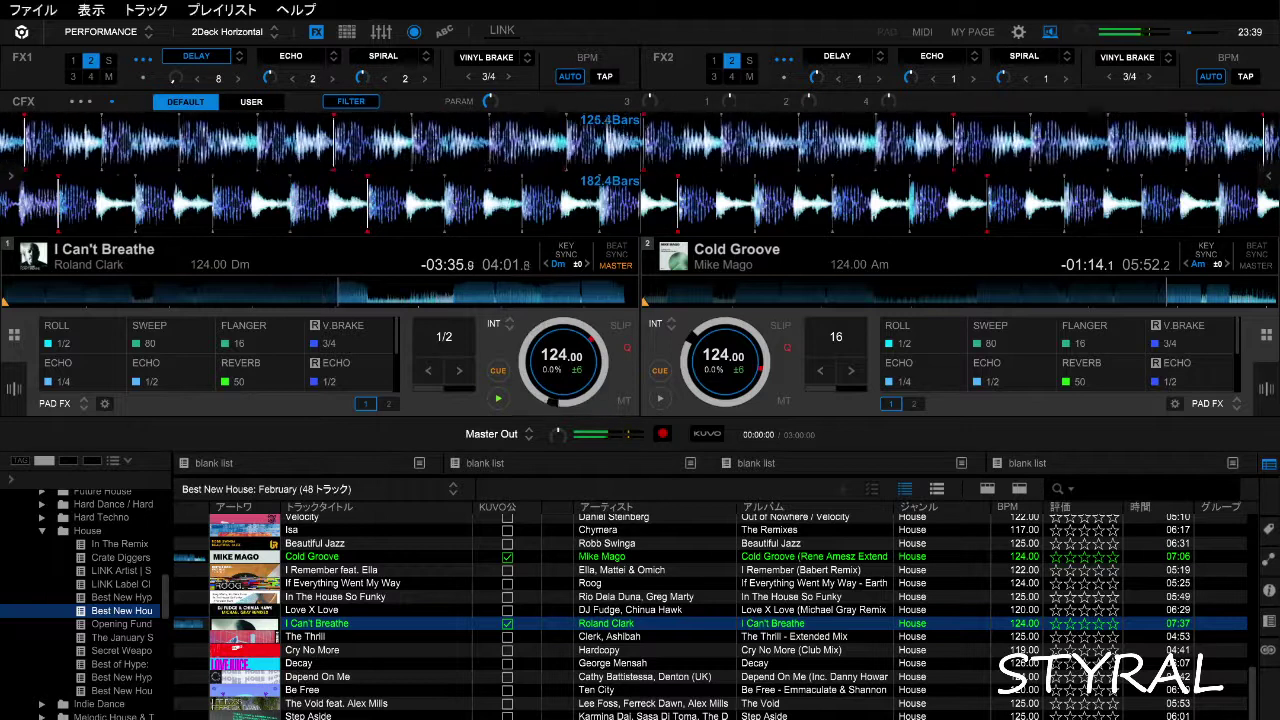
- Search the Beatport catalogue's tracks for "DAVID MORALES"
{"action": "scroll", "coordinate": [80, 600], "scroll_direction": "up", "scroll_amount": 9}
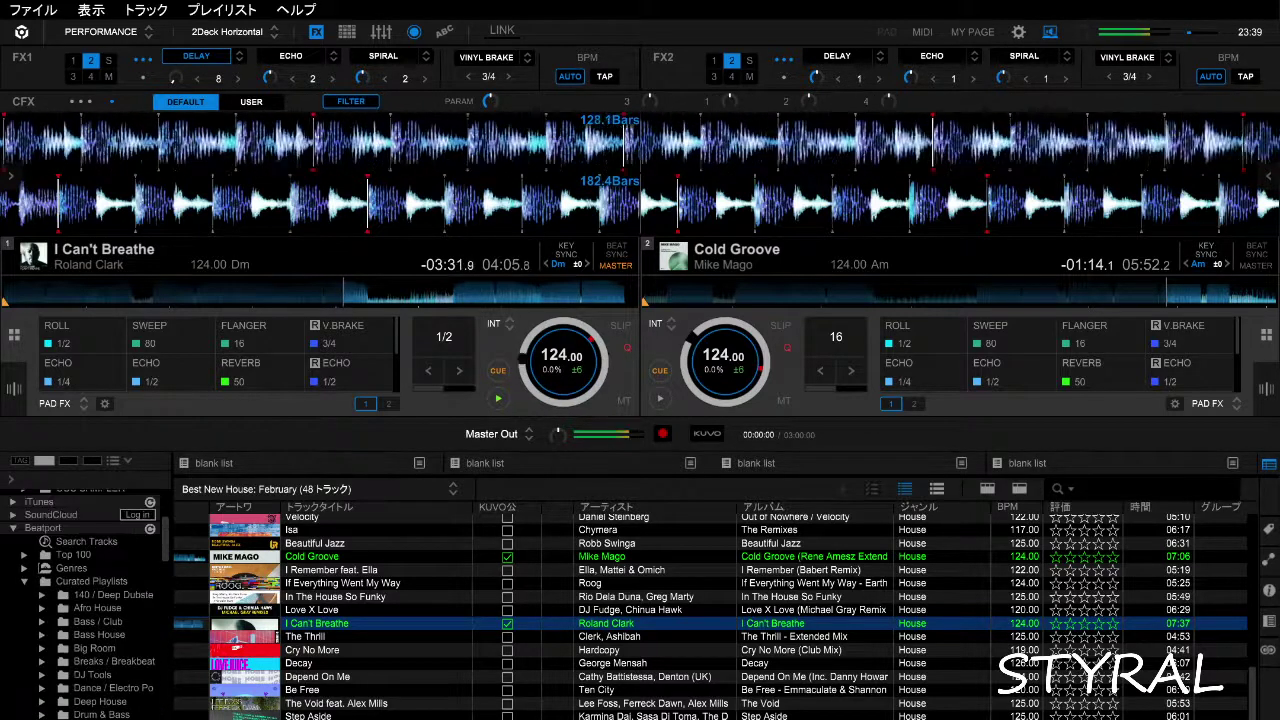
{"action": "left_click", "coordinate": [86, 541]}
{"action": "left_click", "coordinate": [1140, 488]}
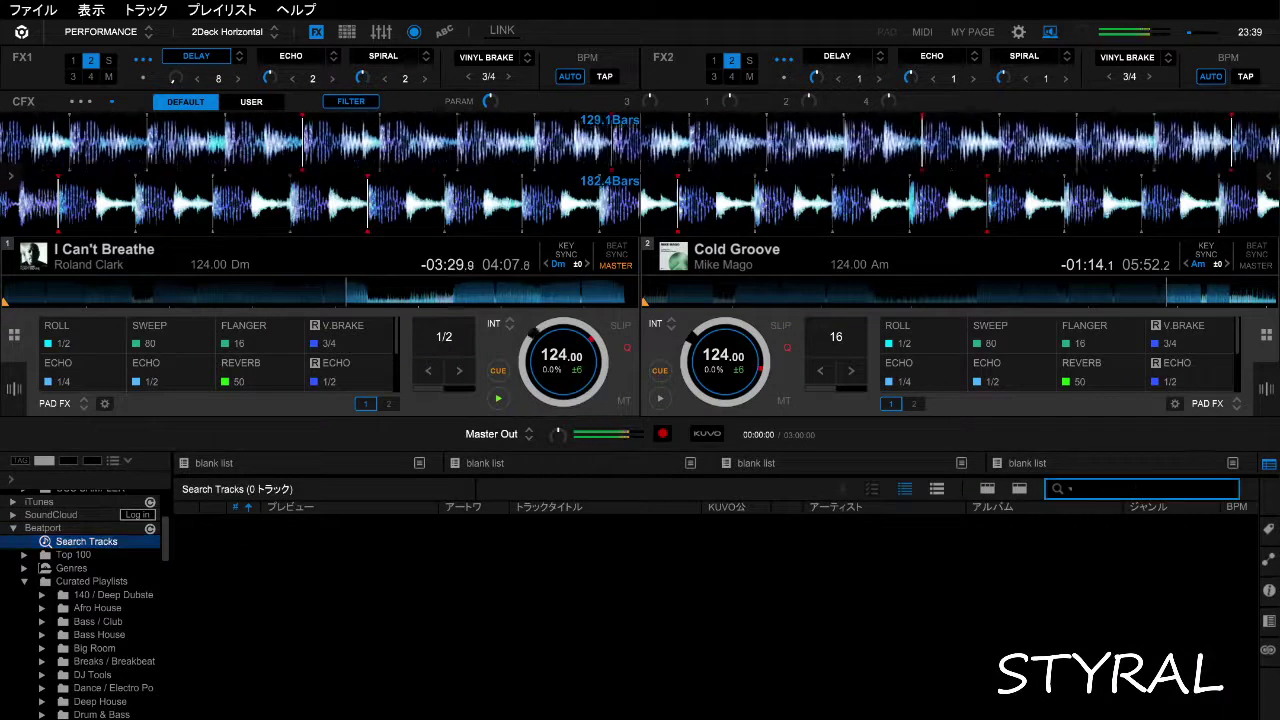
{"action": "type", "text": "DAVID MORALES"}
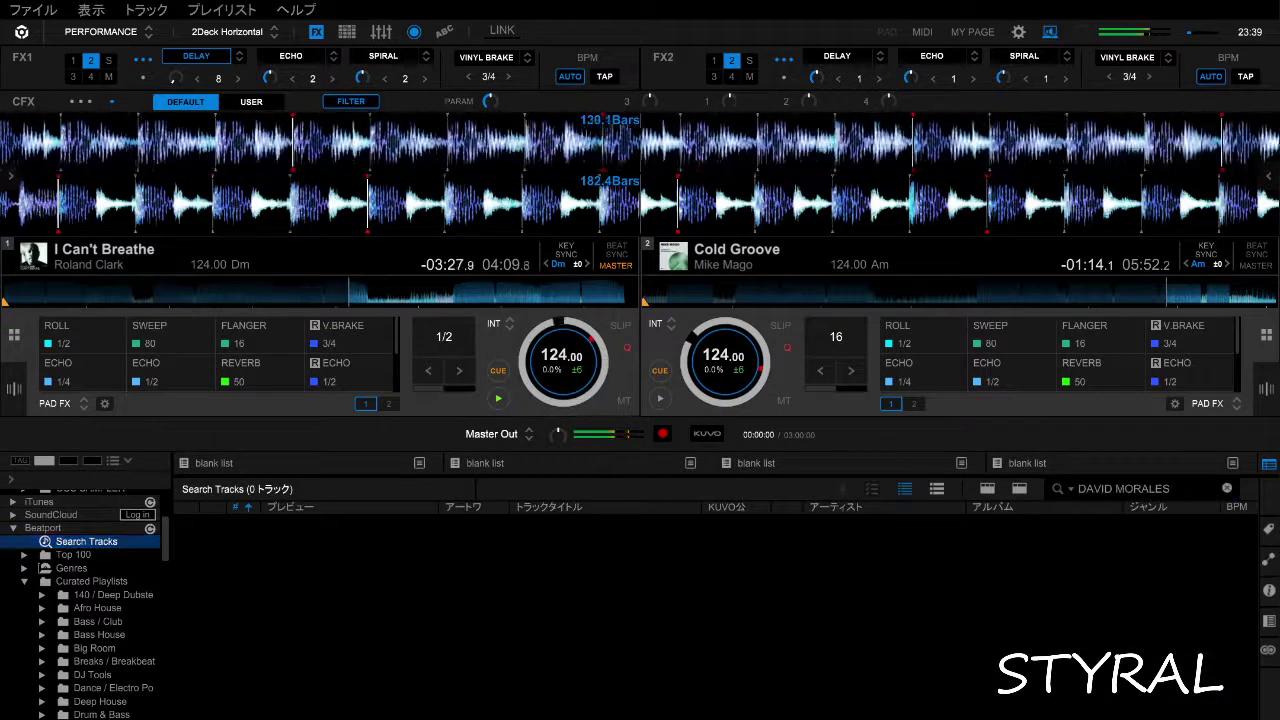
{"action": "key", "text": "Return"}
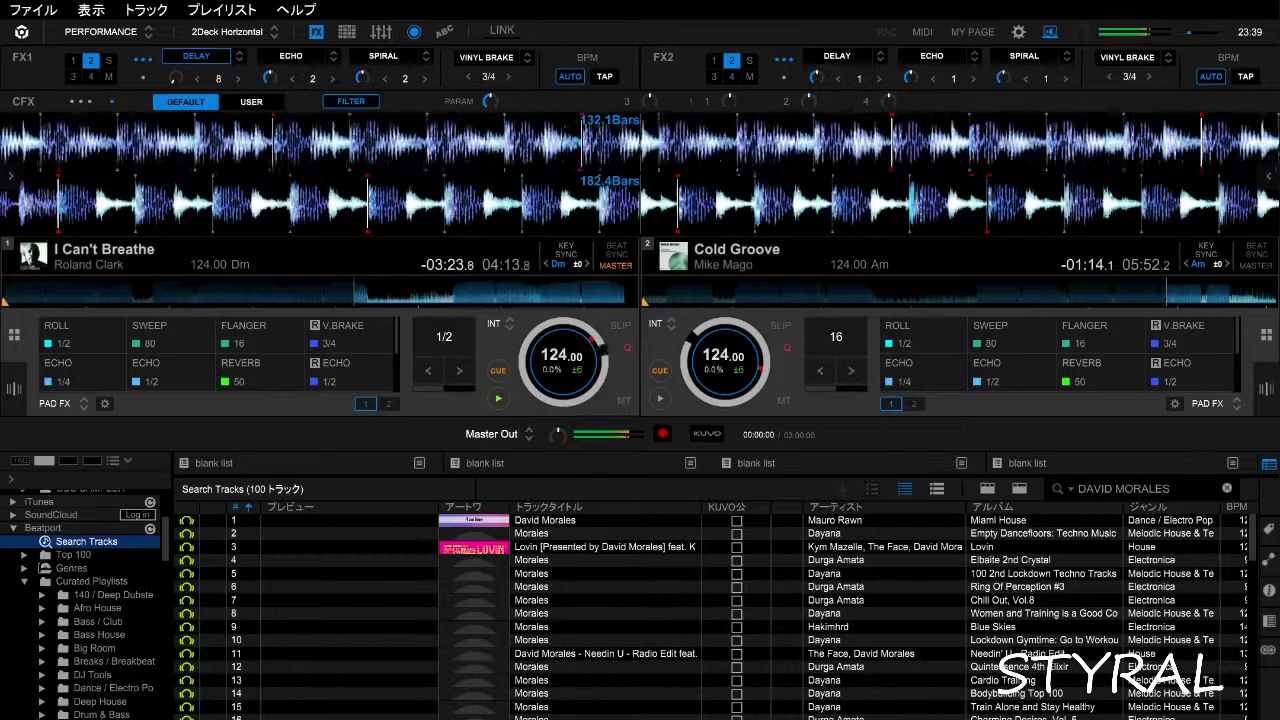
- Sort the David Morales search results by artist in ascending order
{"action": "scroll", "coordinate": [710, 610], "scroll_direction": "right", "scroll_amount": 5}
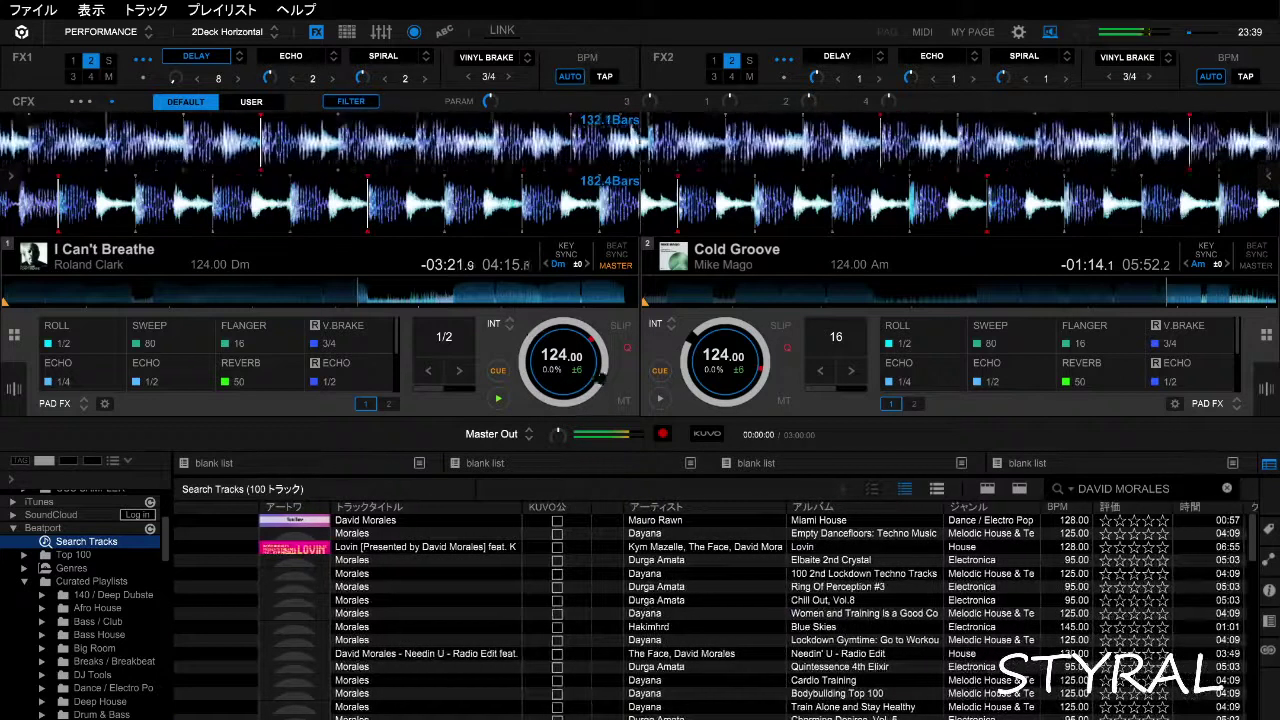
{"action": "scroll", "coordinate": [716, 616], "scroll_direction": "down", "scroll_amount": 3}
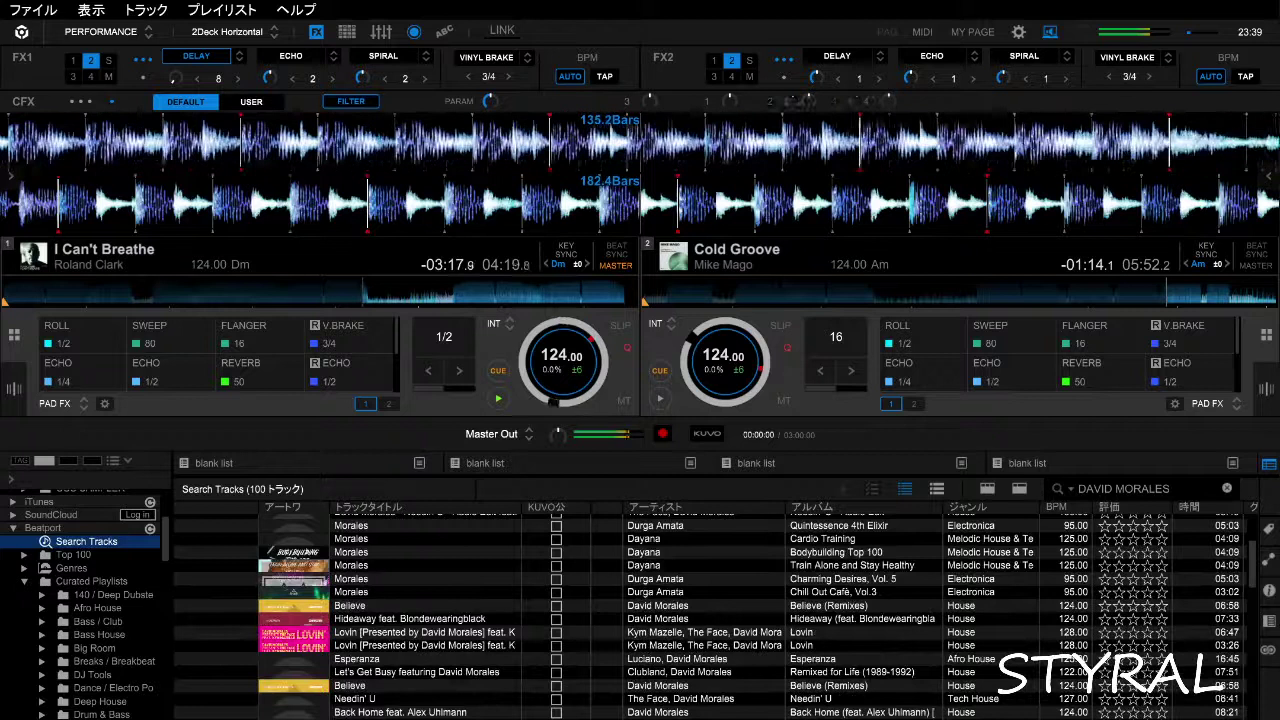
{"action": "left_click", "coordinate": [655, 507]}
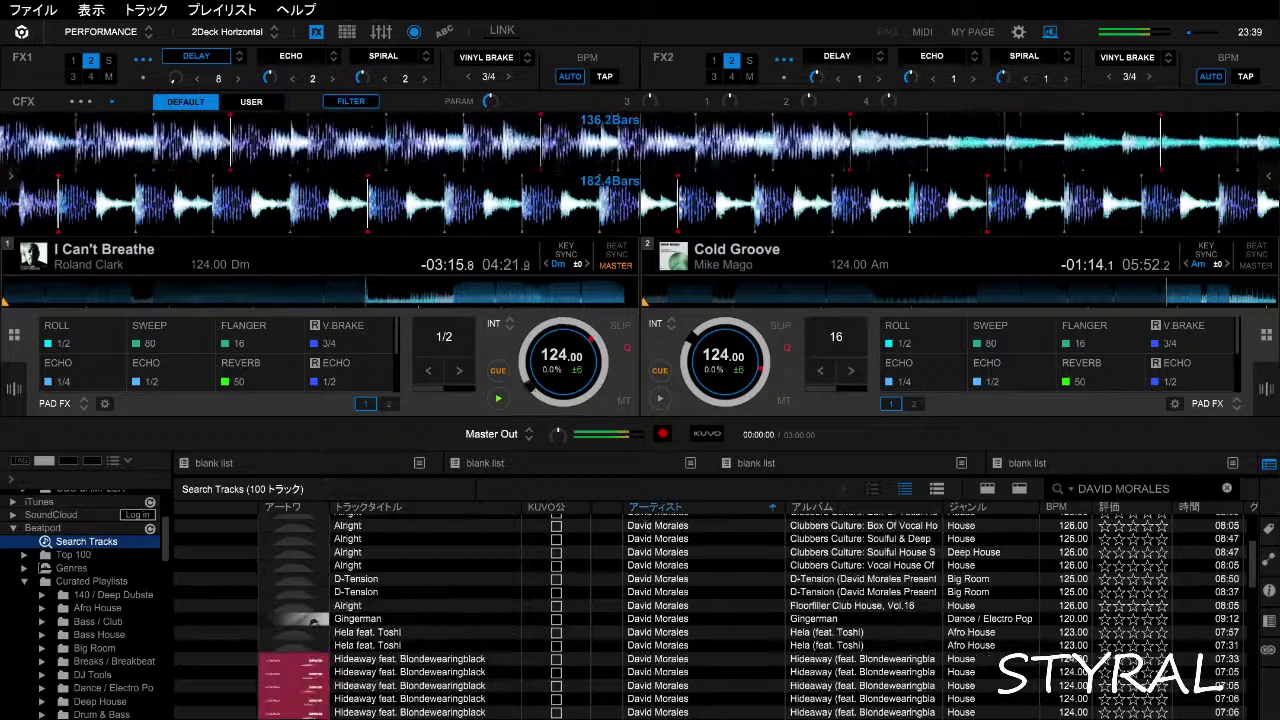
- Find Bass Zone by David Morales from the MoDEF album in the results and load it onto deck 2
{"action": "scroll", "coordinate": [716, 616], "scroll_direction": "up", "scroll_amount": 1}
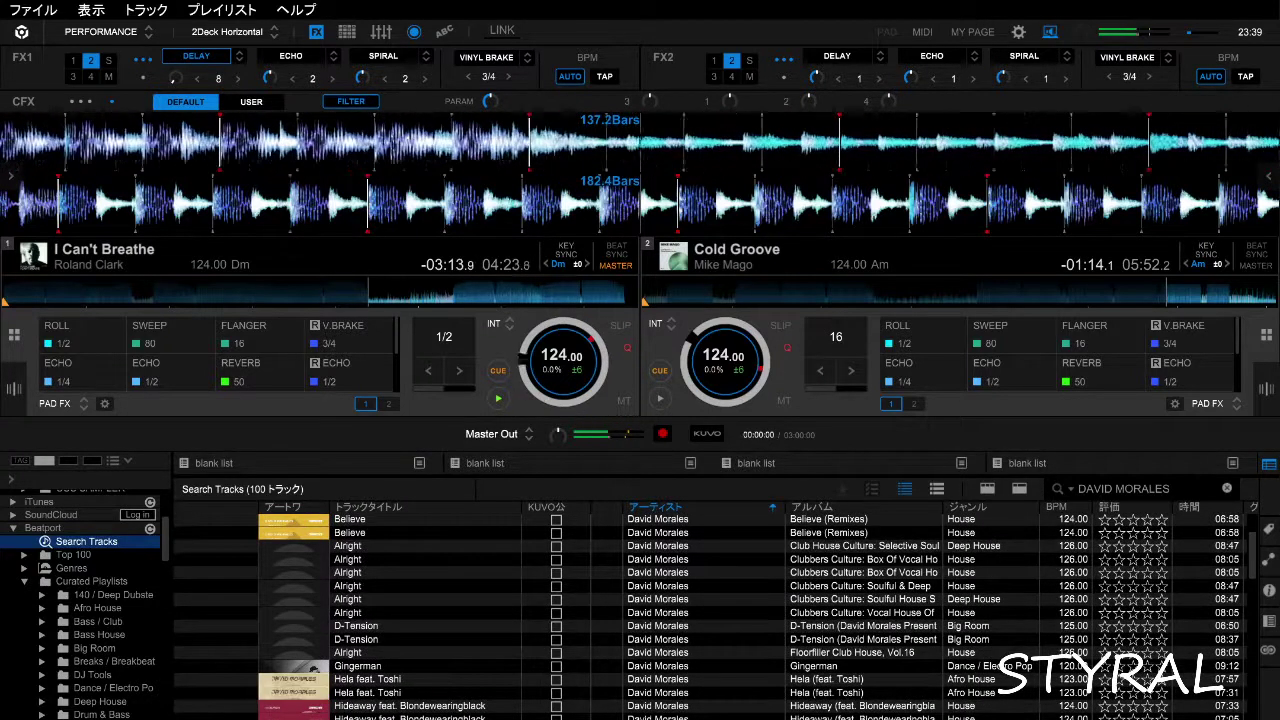
{"action": "scroll", "coordinate": [716, 616], "scroll_direction": "right", "scroll_amount": 3}
{"action": "scroll", "coordinate": [716, 616], "scroll_direction": "left", "scroll_amount": 2}
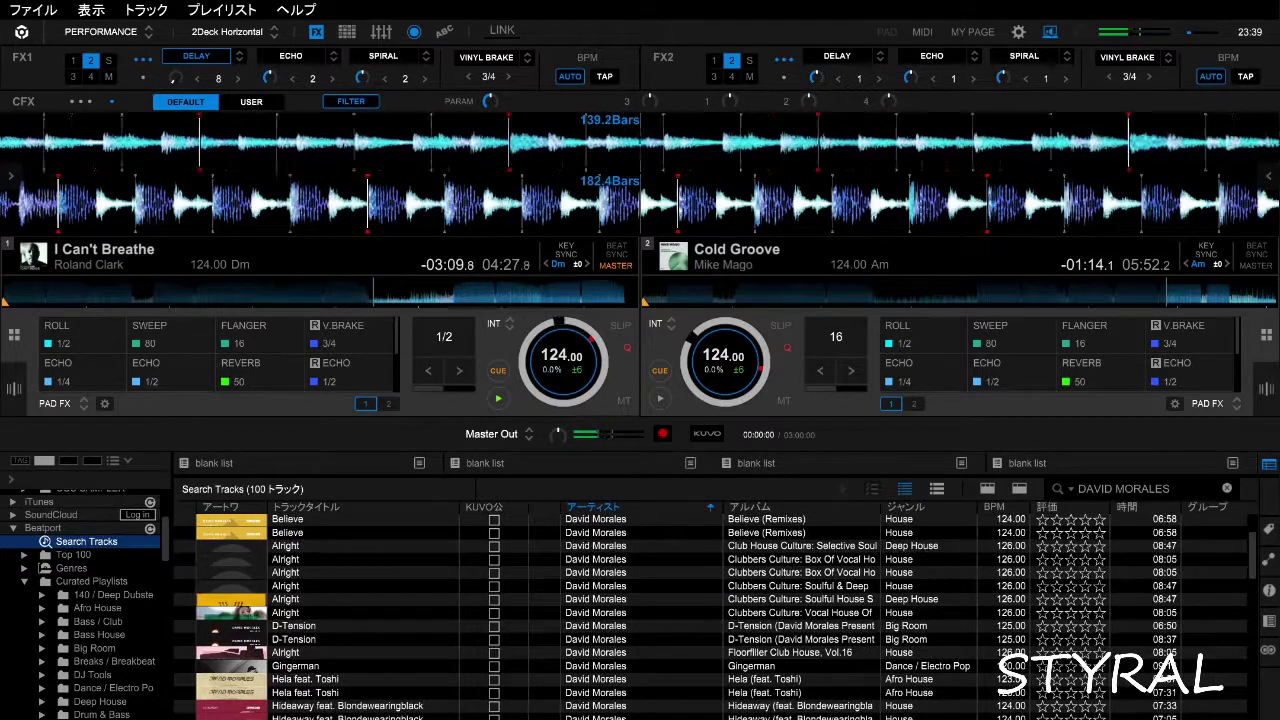
{"action": "scroll", "coordinate": [716, 616], "scroll_direction": "up", "scroll_amount": 1}
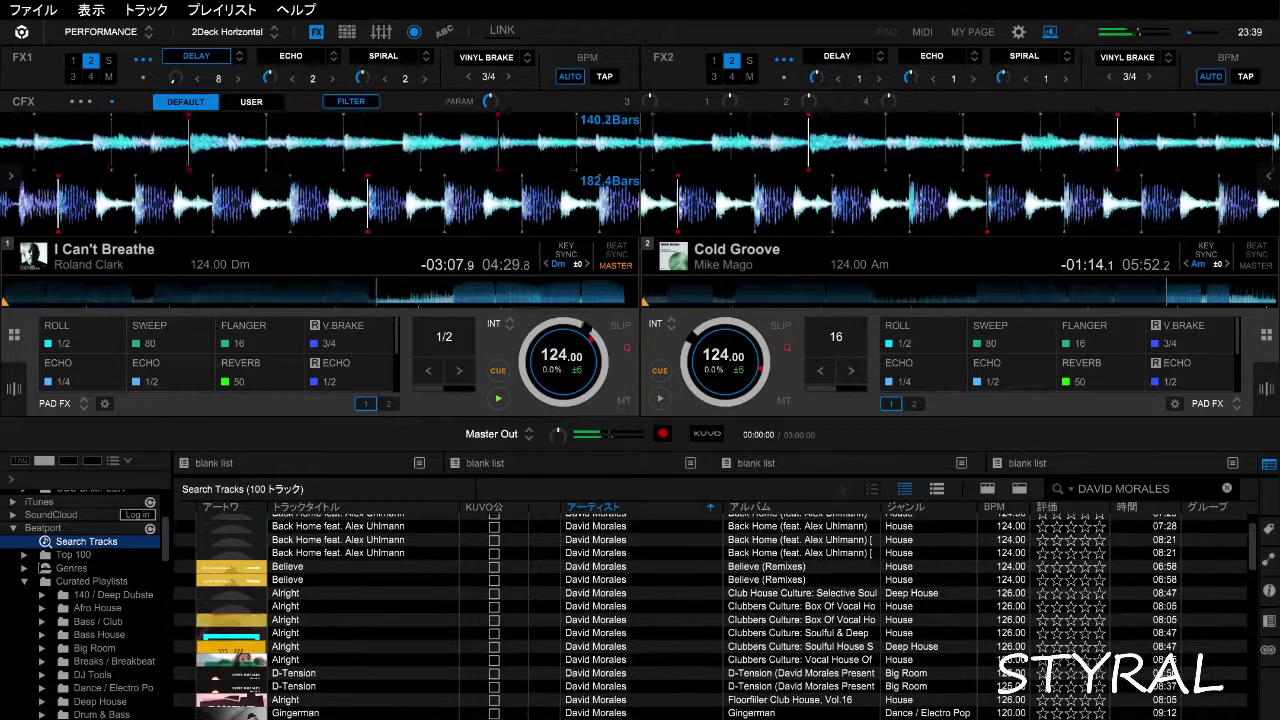
{"action": "scroll", "coordinate": [716, 616], "scroll_direction": "up", "scroll_amount": 1}
{"action": "scroll", "coordinate": [716, 616], "scroll_direction": "down", "scroll_amount": 2}
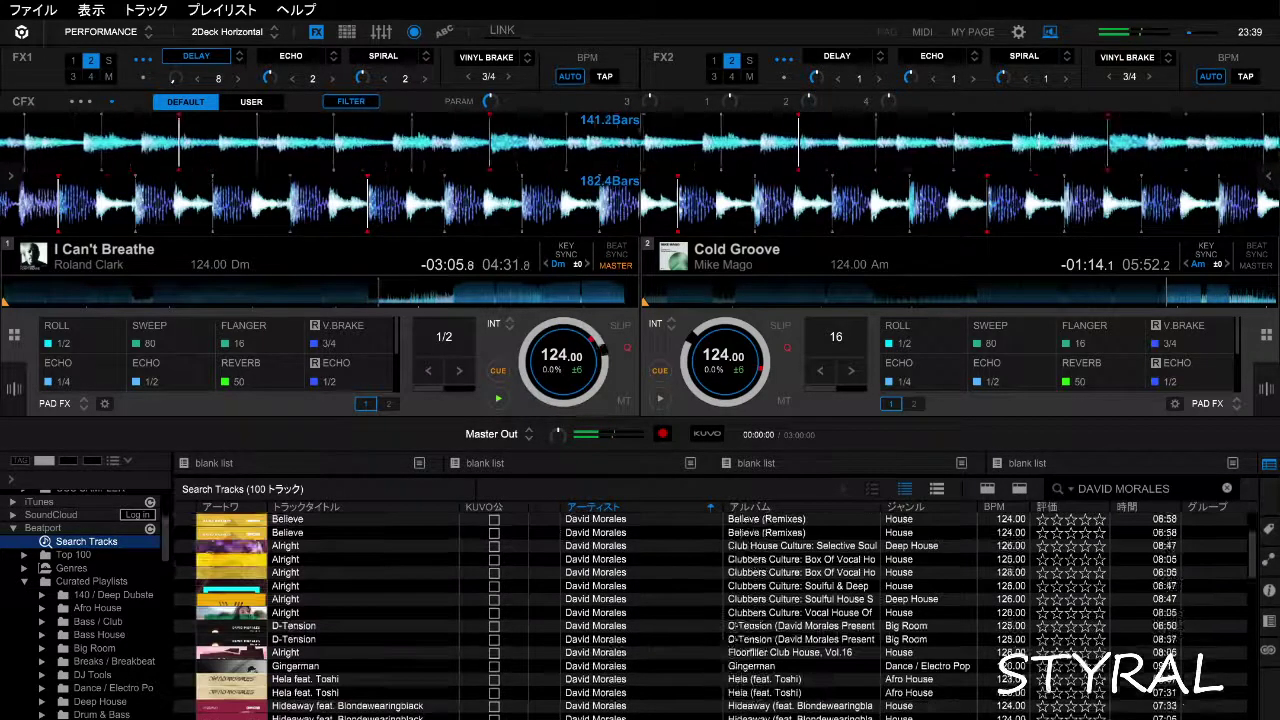
{"action": "scroll", "coordinate": [716, 616], "scroll_direction": "down", "scroll_amount": 1}
{"action": "scroll", "coordinate": [716, 616], "scroll_direction": "down", "scroll_amount": 2}
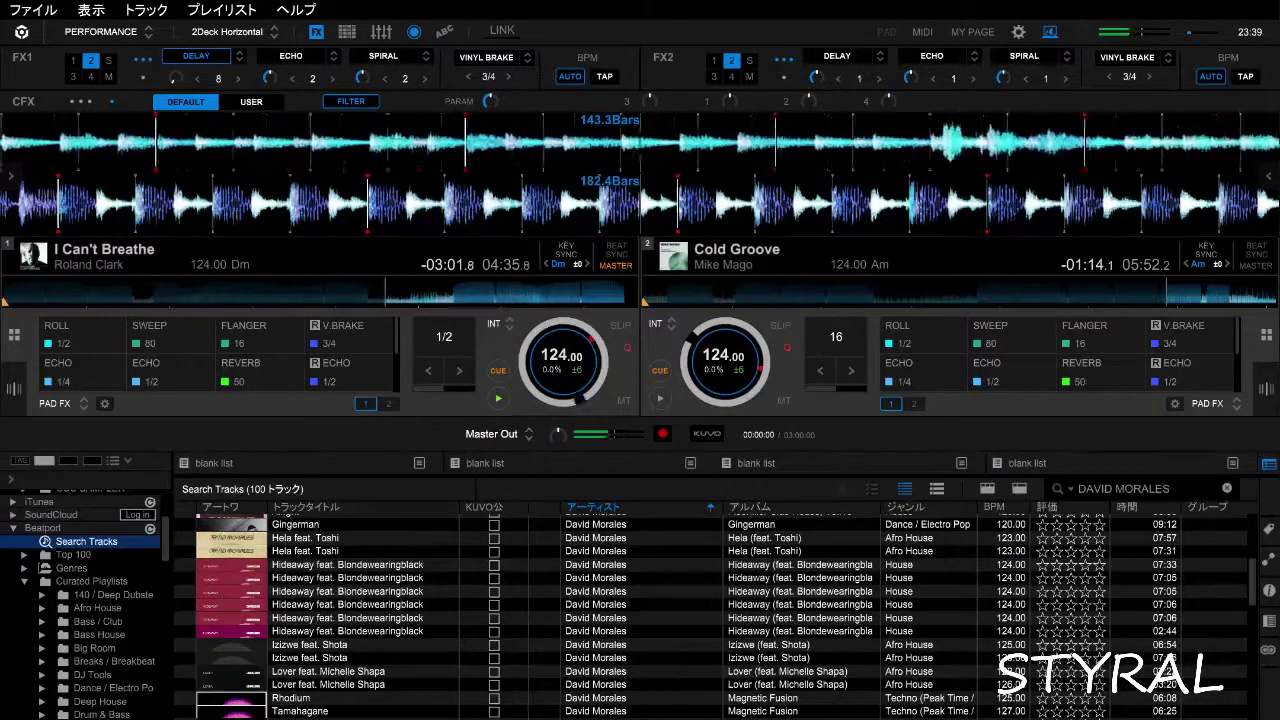
{"action": "scroll", "coordinate": [716, 616], "scroll_direction": "down", "scroll_amount": 1}
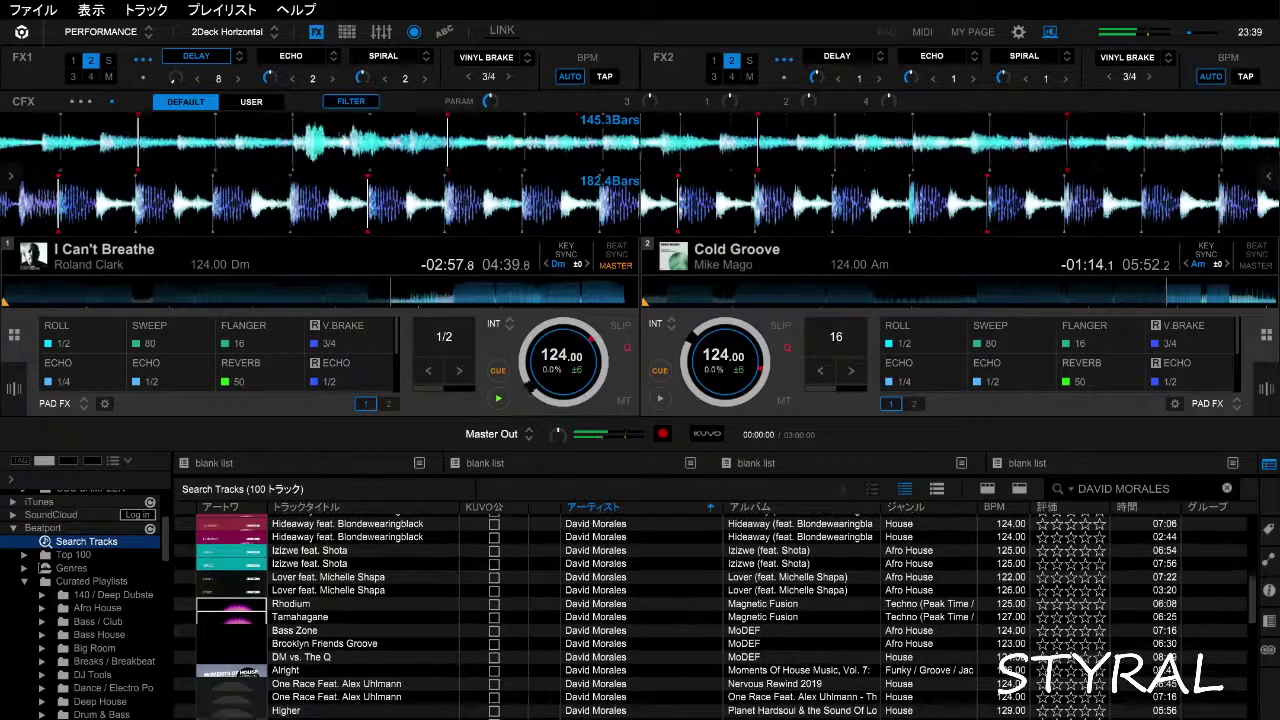
{"action": "scroll", "coordinate": [716, 616], "scroll_direction": "down", "scroll_amount": 1}
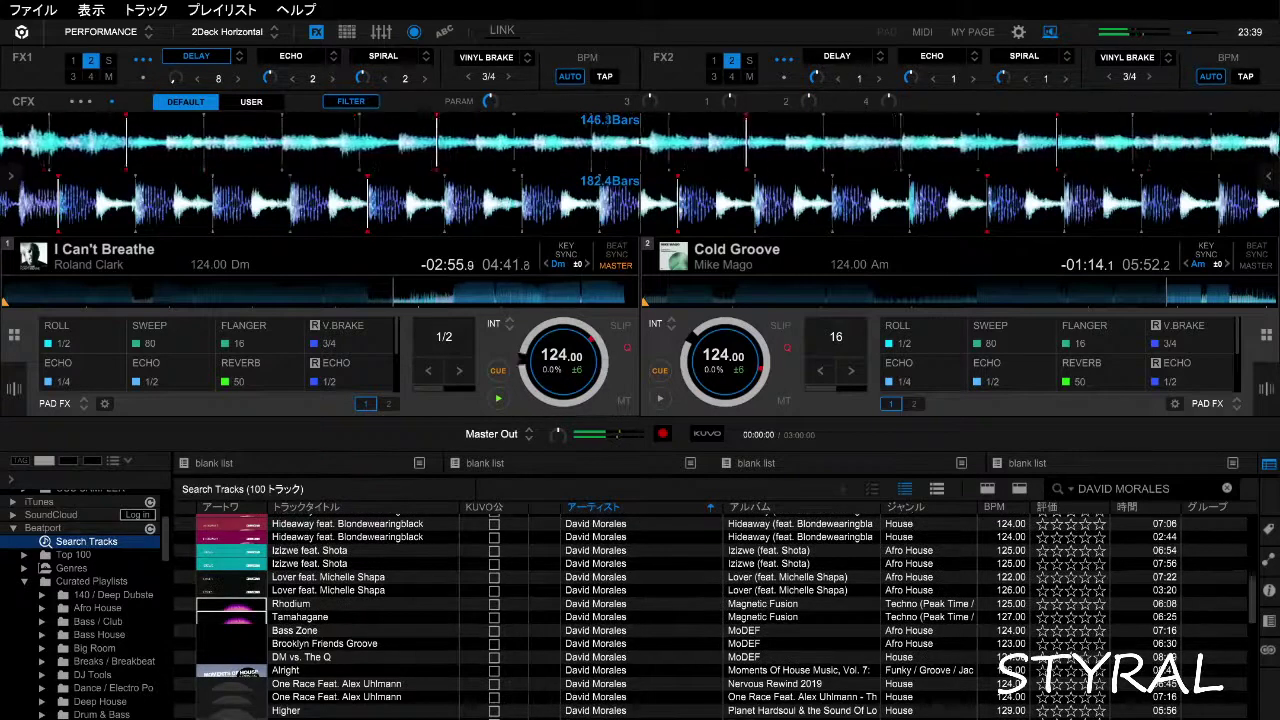
{"action": "scroll", "coordinate": [715, 616], "scroll_direction": "down", "scroll_amount": 1}
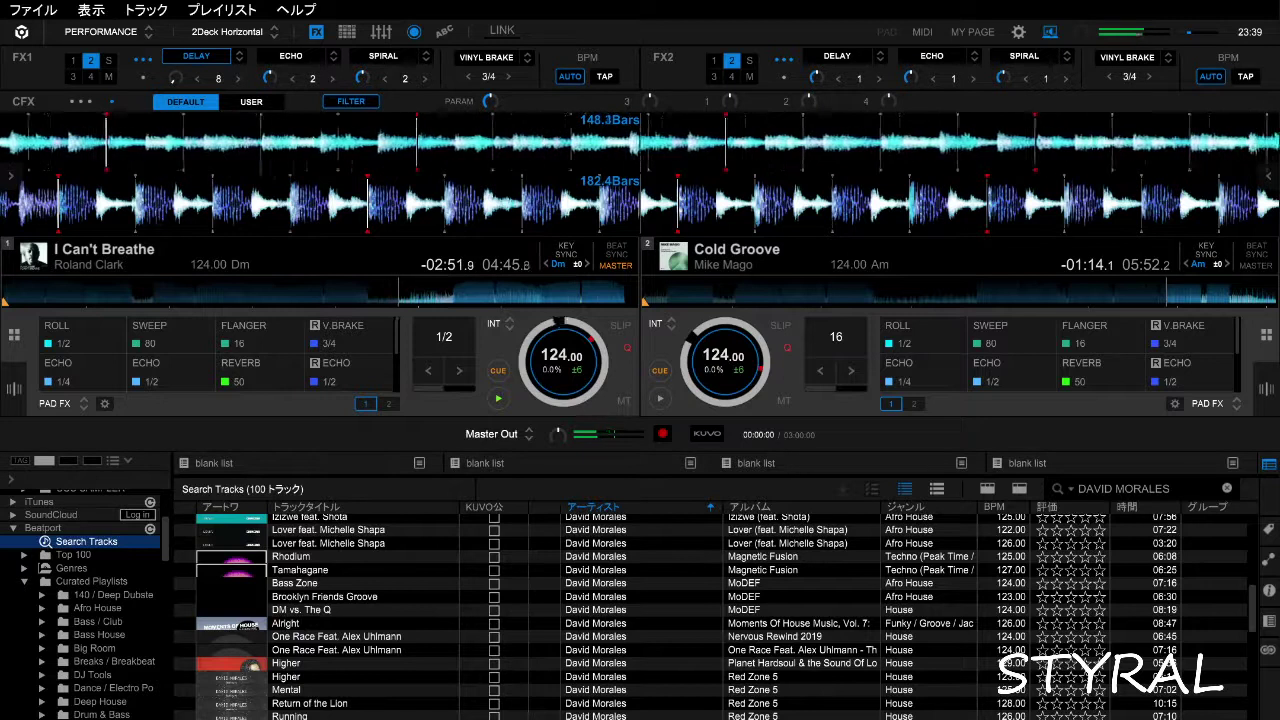
{"action": "left_click", "coordinate": [300, 583]}
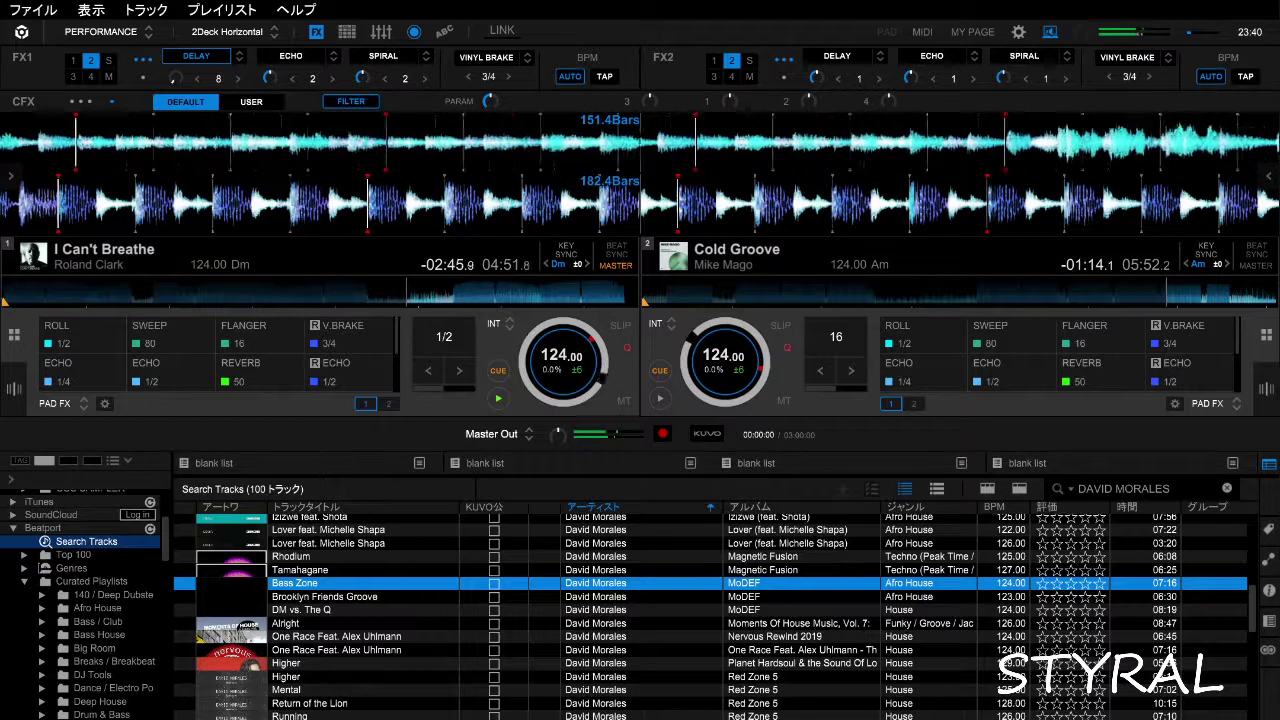
{"action": "key", "text": "shift+Right"}
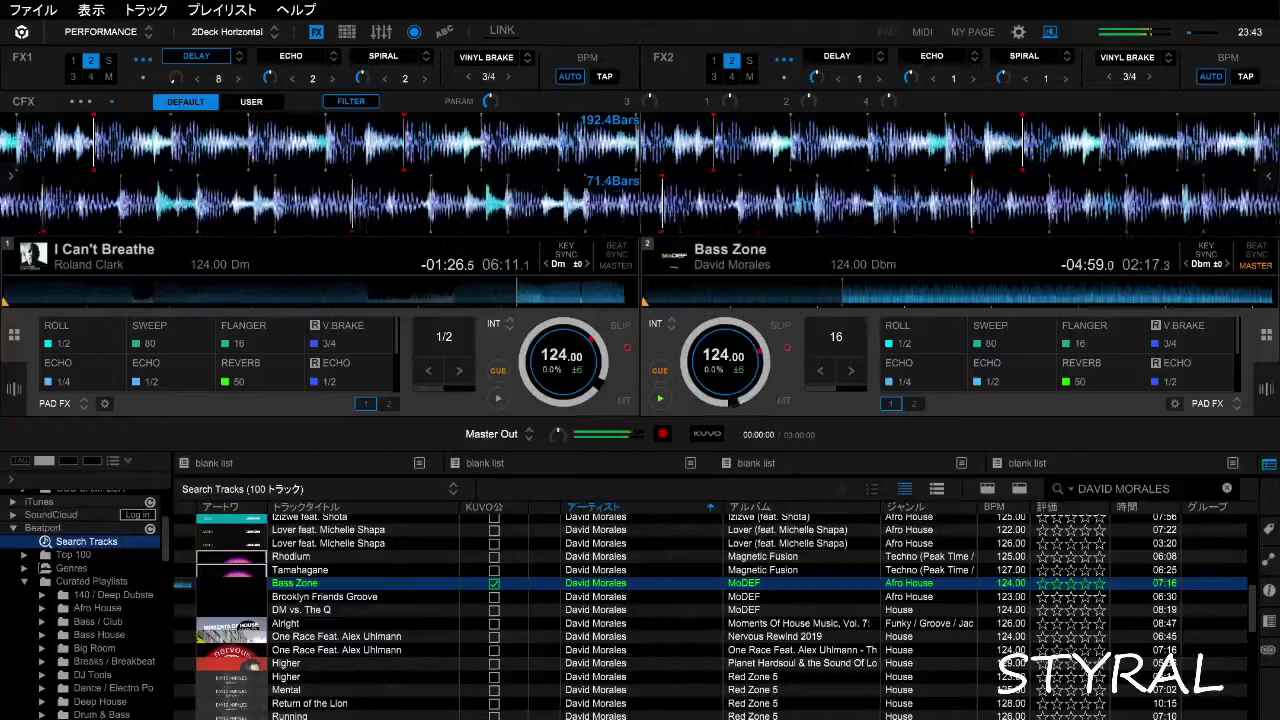
- Clear the David Morales search and search the Beatport tracks for "madnna" instead
{"action": "scroll", "coordinate": [700, 615], "scroll_direction": "down", "scroll_amount": 3}
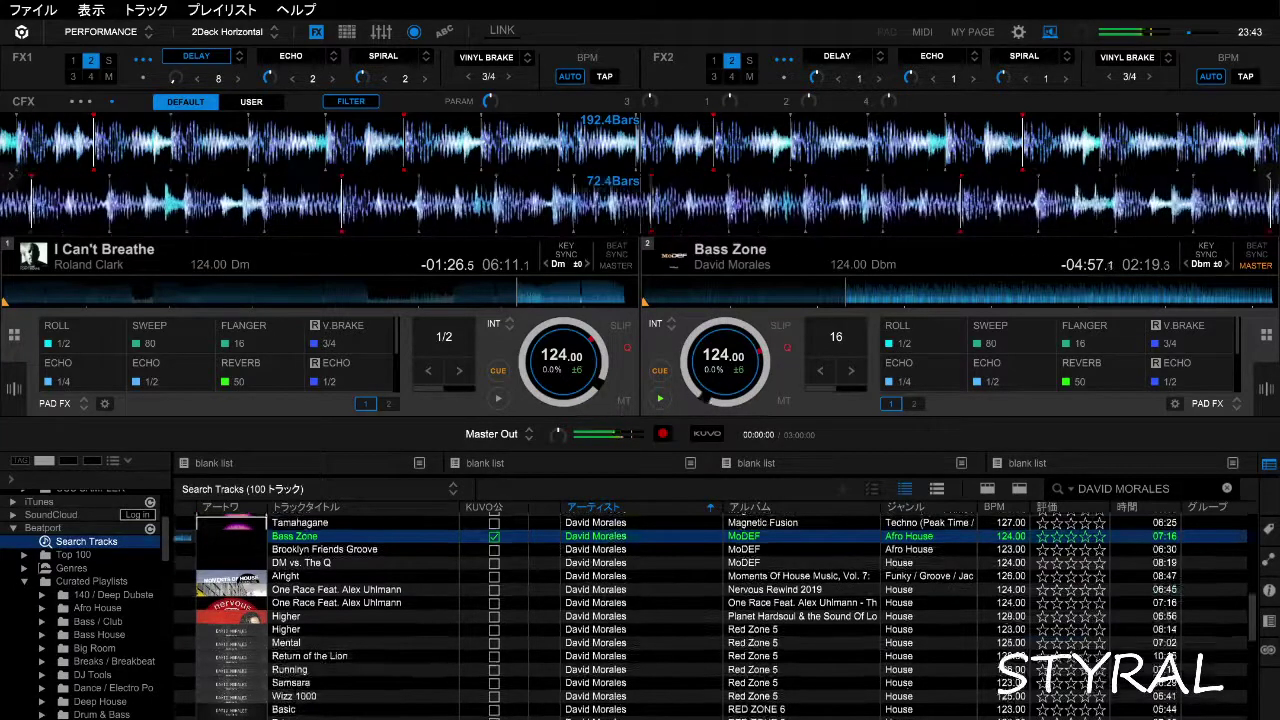
{"action": "scroll", "coordinate": [700, 615], "scroll_direction": "up", "scroll_amount": 4}
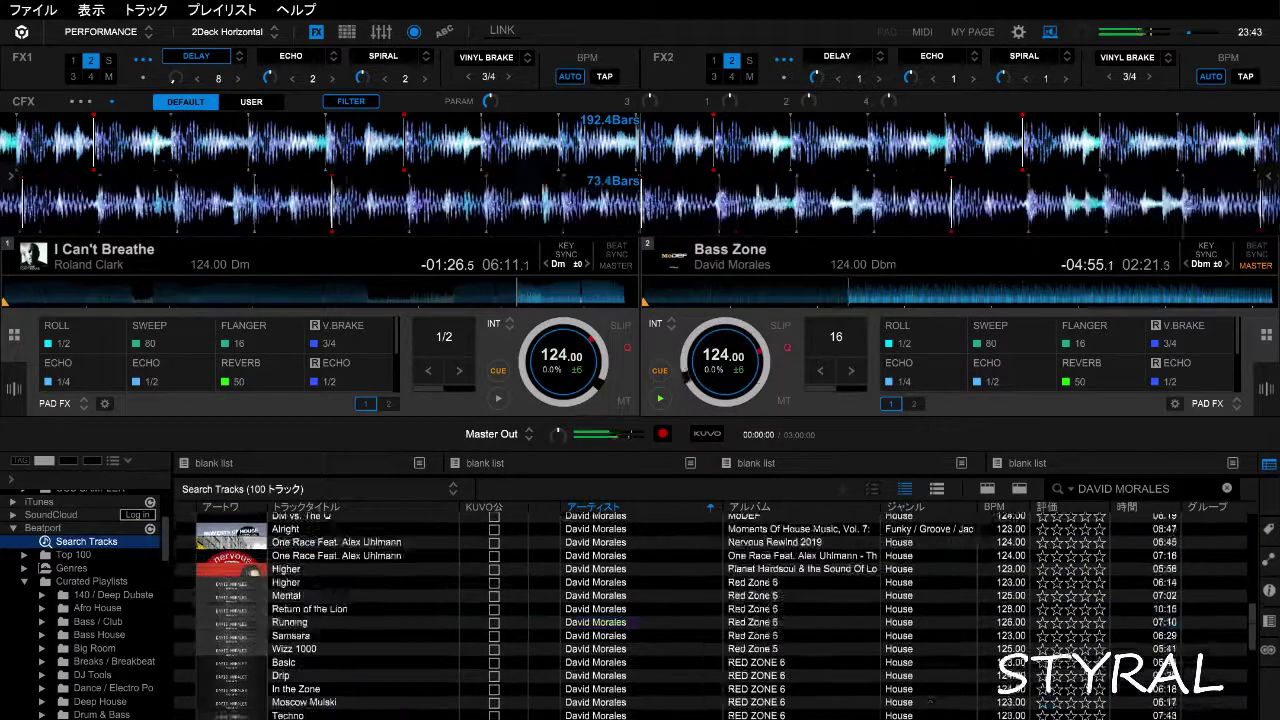
{"action": "scroll", "coordinate": [700, 615], "scroll_direction": "up", "scroll_amount": 1}
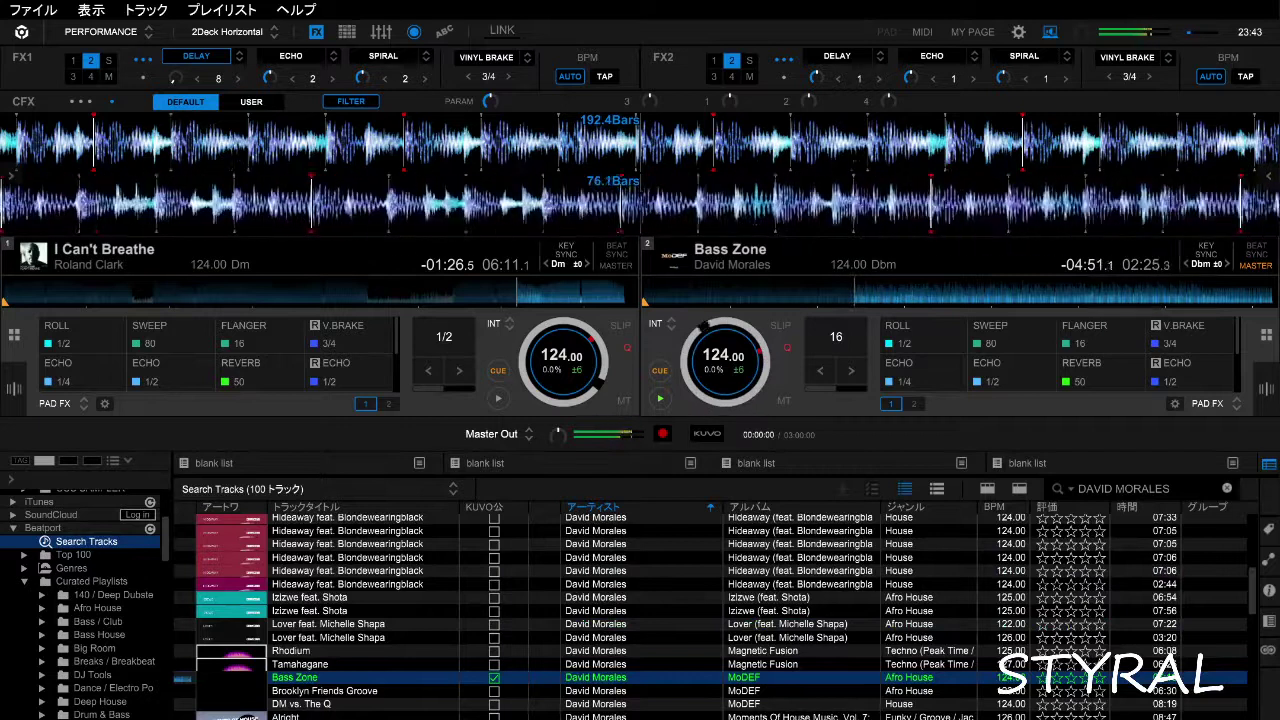
{"action": "left_click", "coordinate": [1227, 488]}
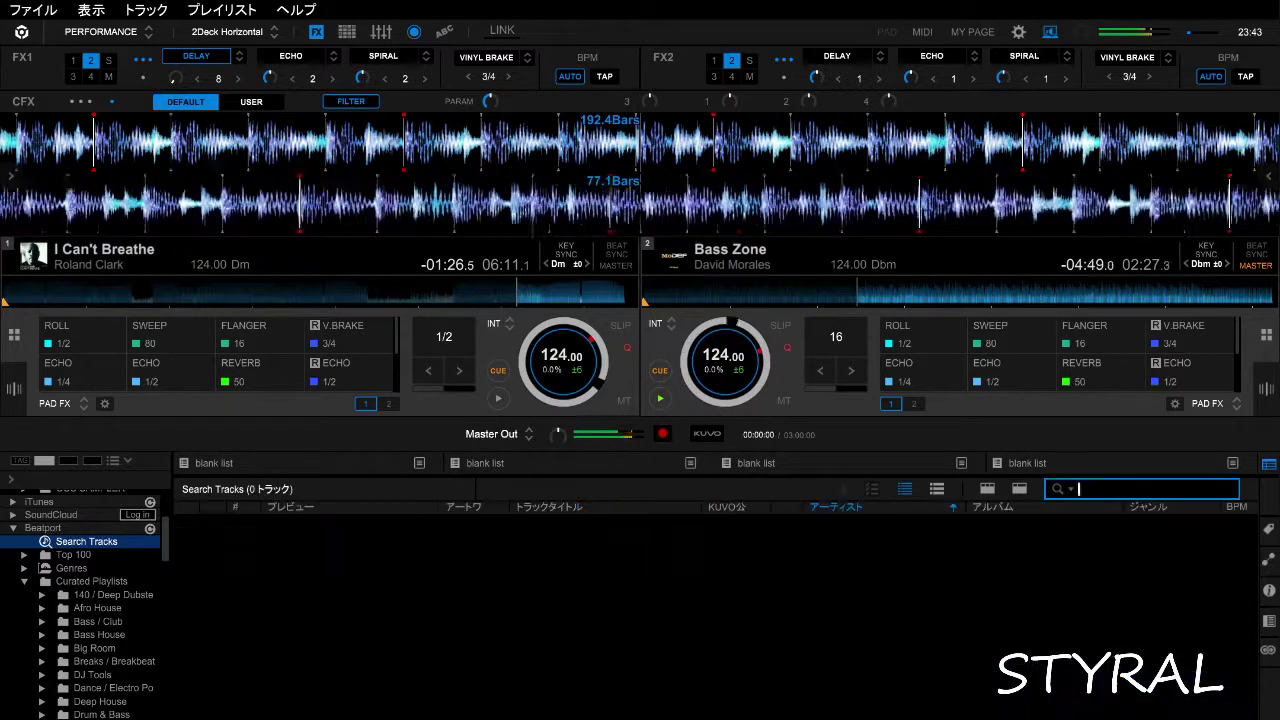
{"action": "type", "text": "mad"}
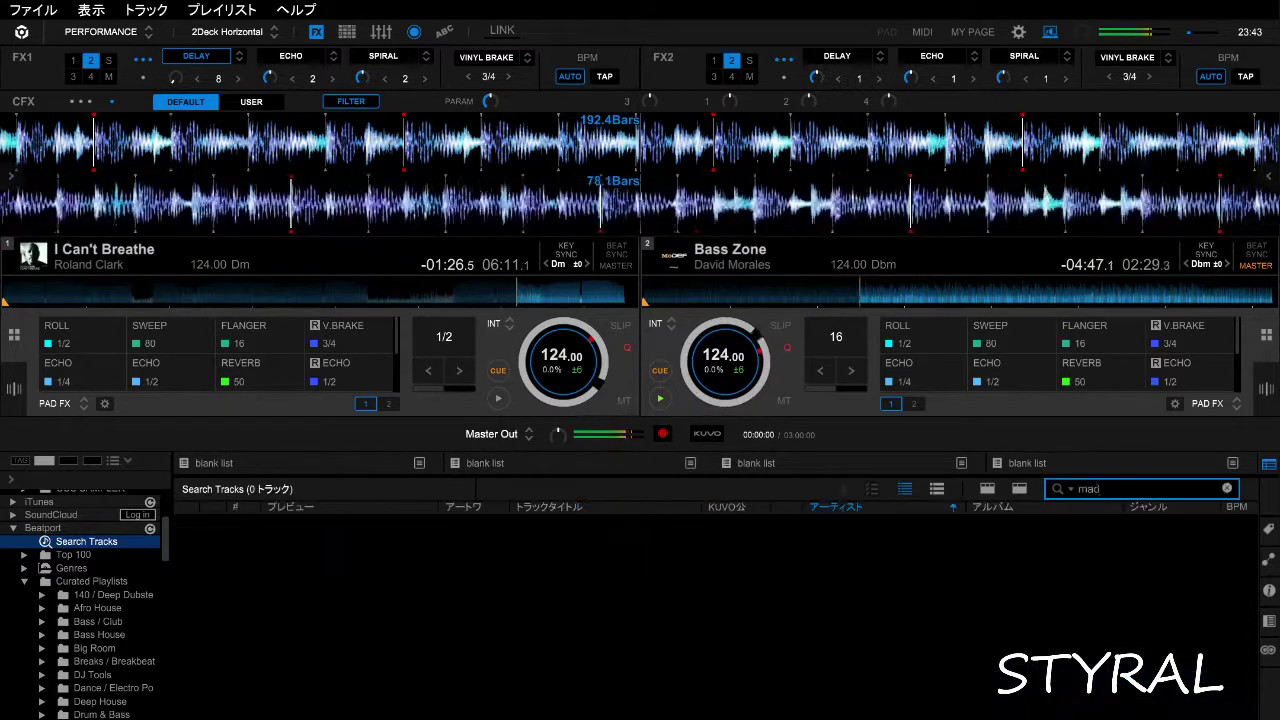
{"action": "type", "text": "mna"}
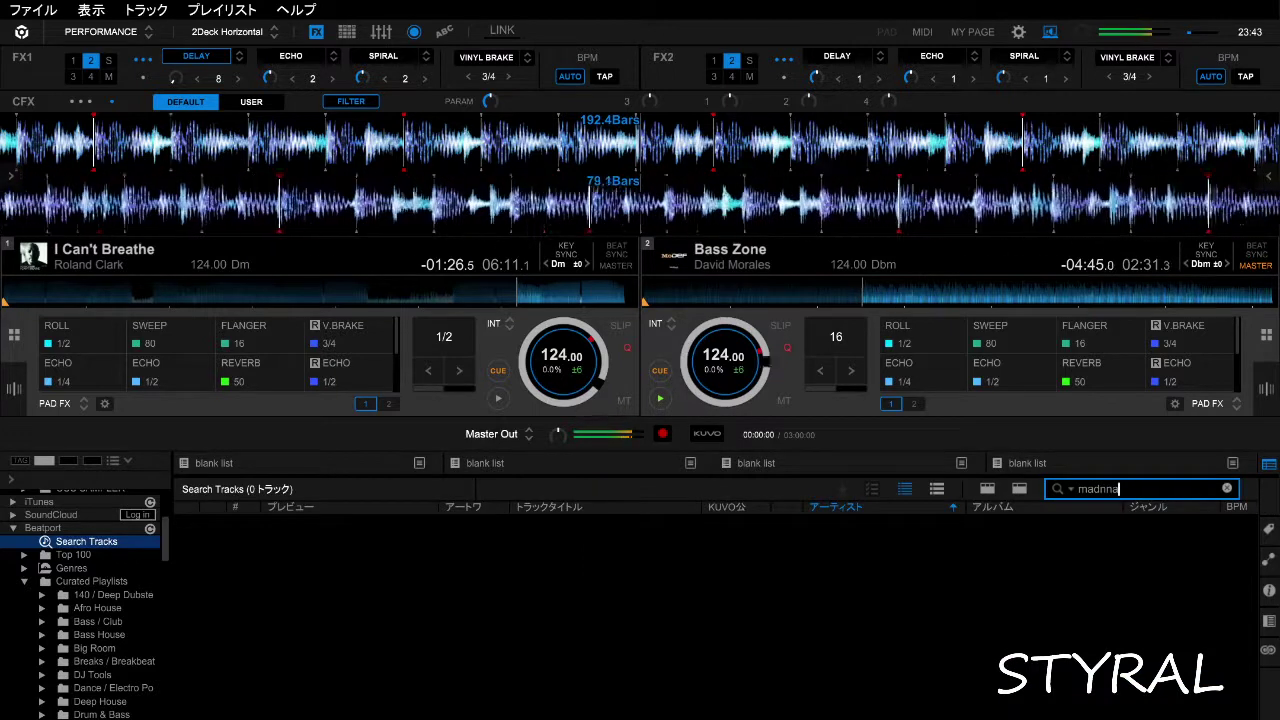
{"action": "key", "text": "Return"}
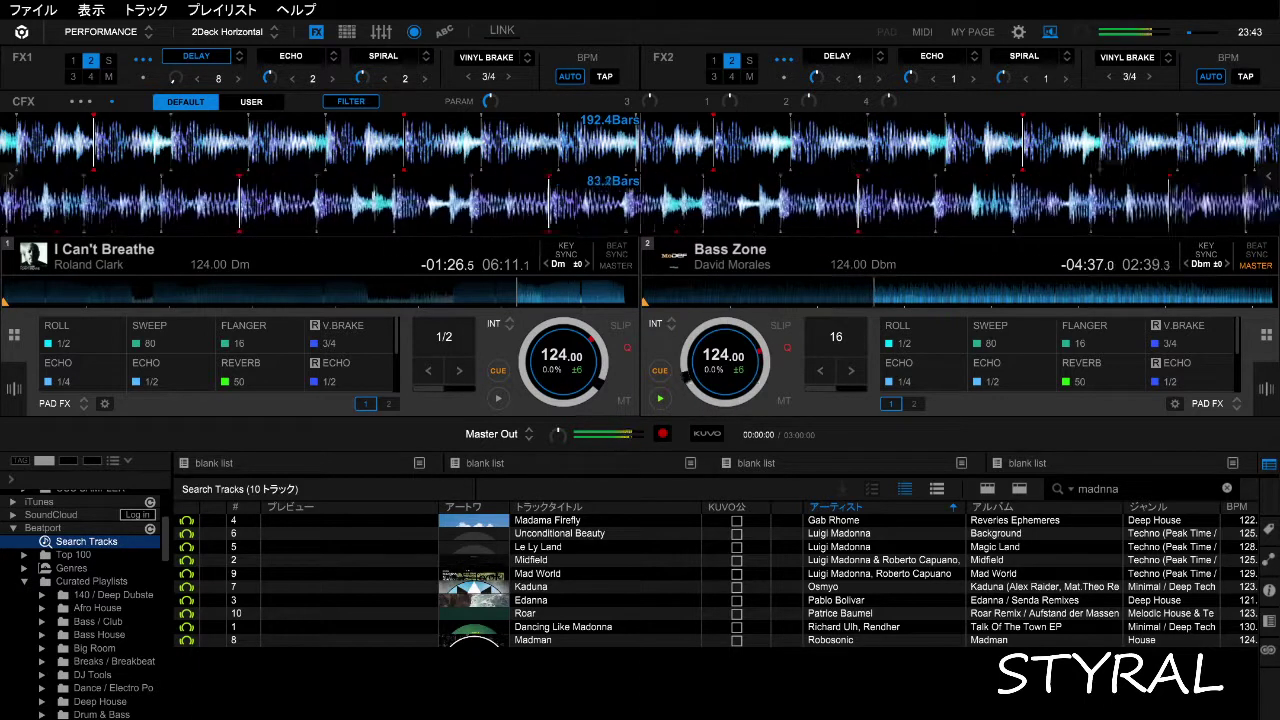
- Replace the search term with "DAVID MORALES" and run the Beatport track search again
{"action": "key", "text": "ctrl+f"}
{"action": "key", "text": "BackSpace"}
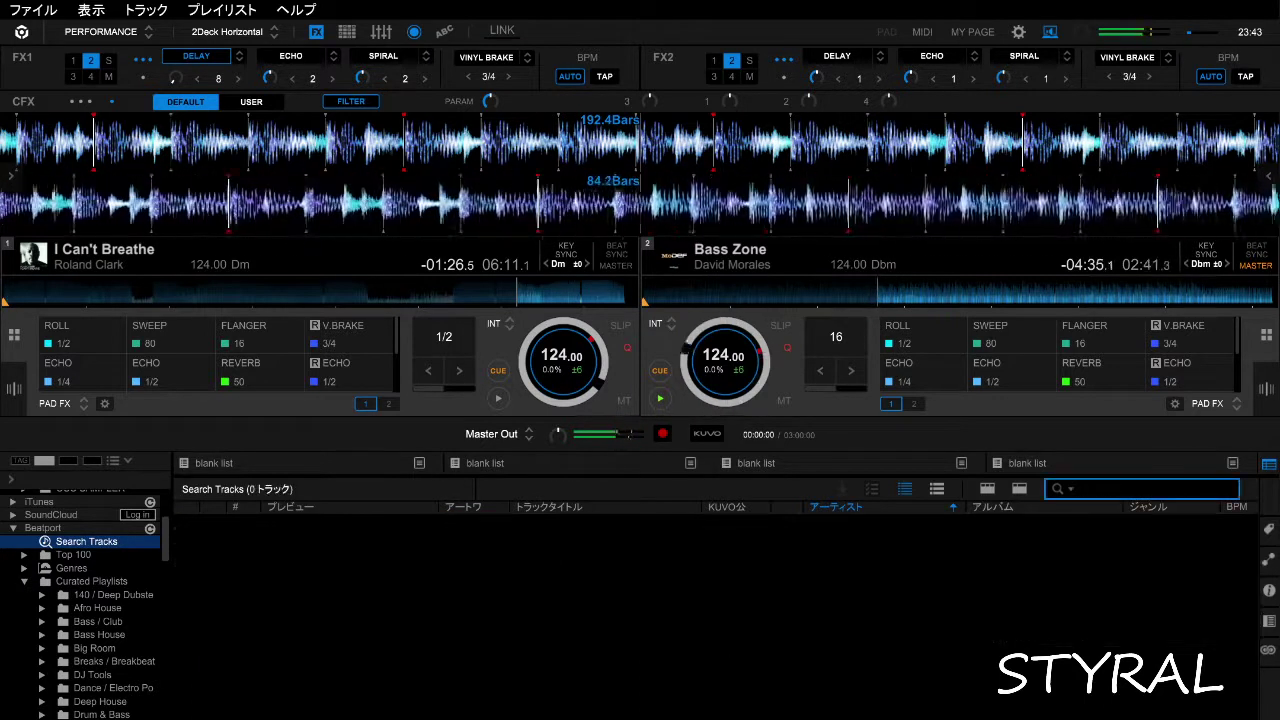
{"action": "type", "text": "DAVID MORALES"}
{"action": "key", "text": "Return"}
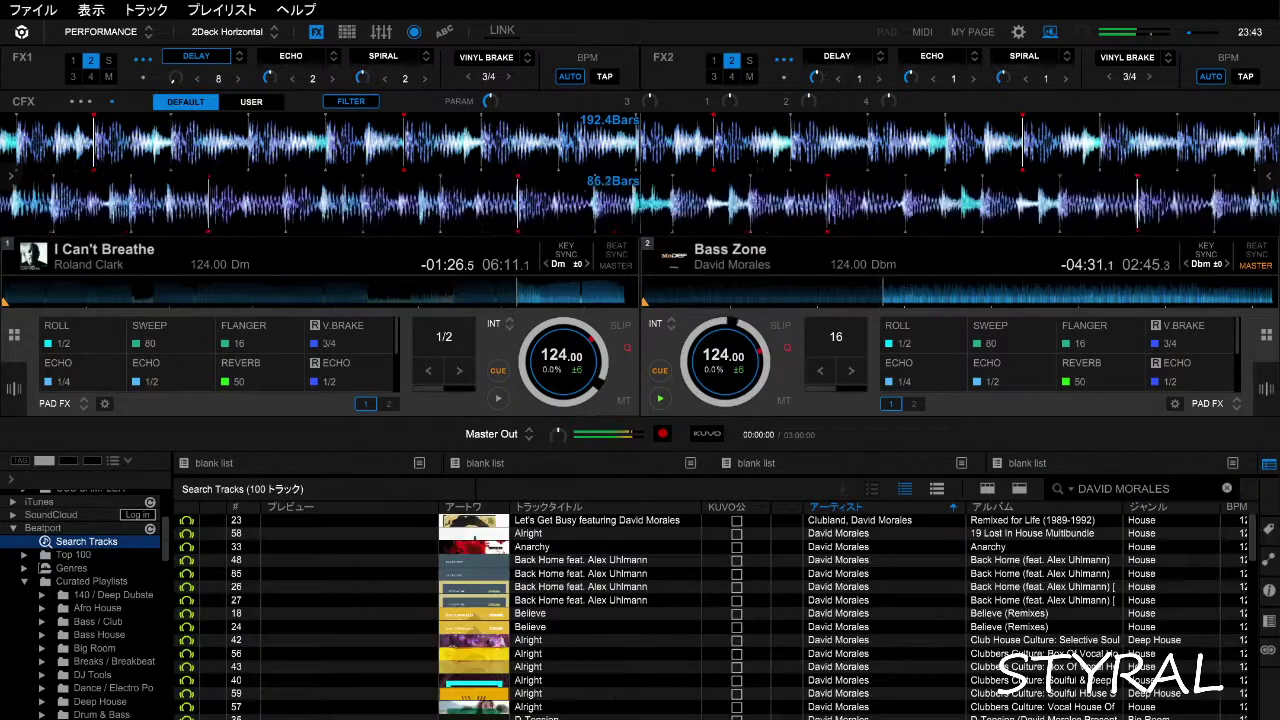
- Look through the David Morales tracks in the artist-sorted search results, comparing their albums, genres, BPM and lengths
{"action": "scroll", "coordinate": [710, 615], "scroll_direction": "right", "scroll_amount": 5}
{"action": "scroll", "coordinate": [710, 615], "scroll_direction": "right", "scroll_amount": 2}
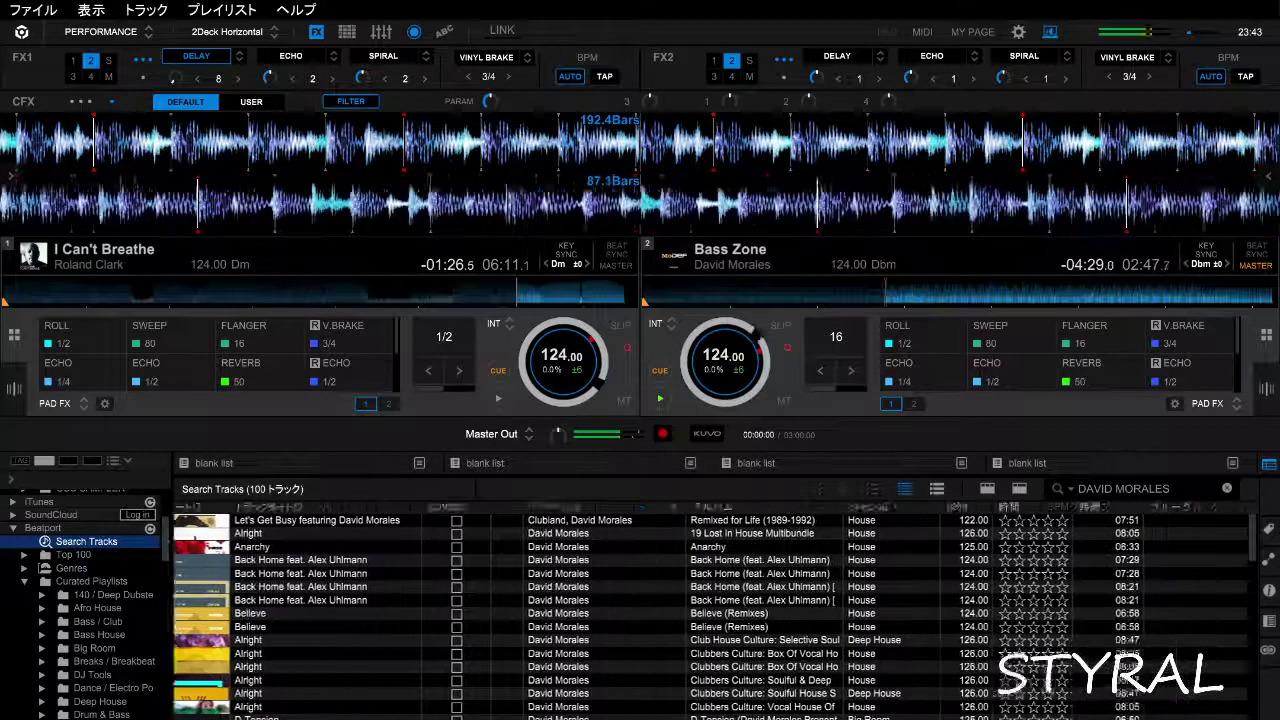
{"action": "scroll", "coordinate": [710, 615], "scroll_direction": "left", "scroll_amount": 6}
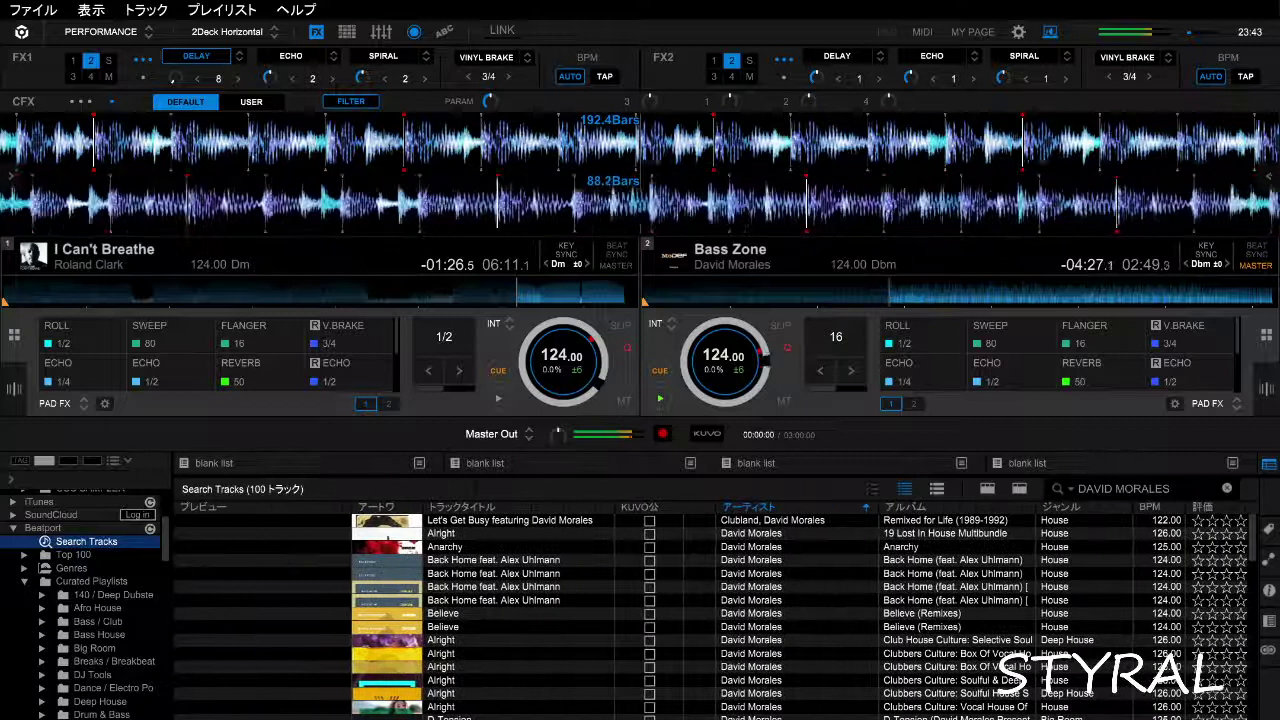
{"action": "scroll", "coordinate": [710, 615], "scroll_direction": "down", "scroll_amount": 8}
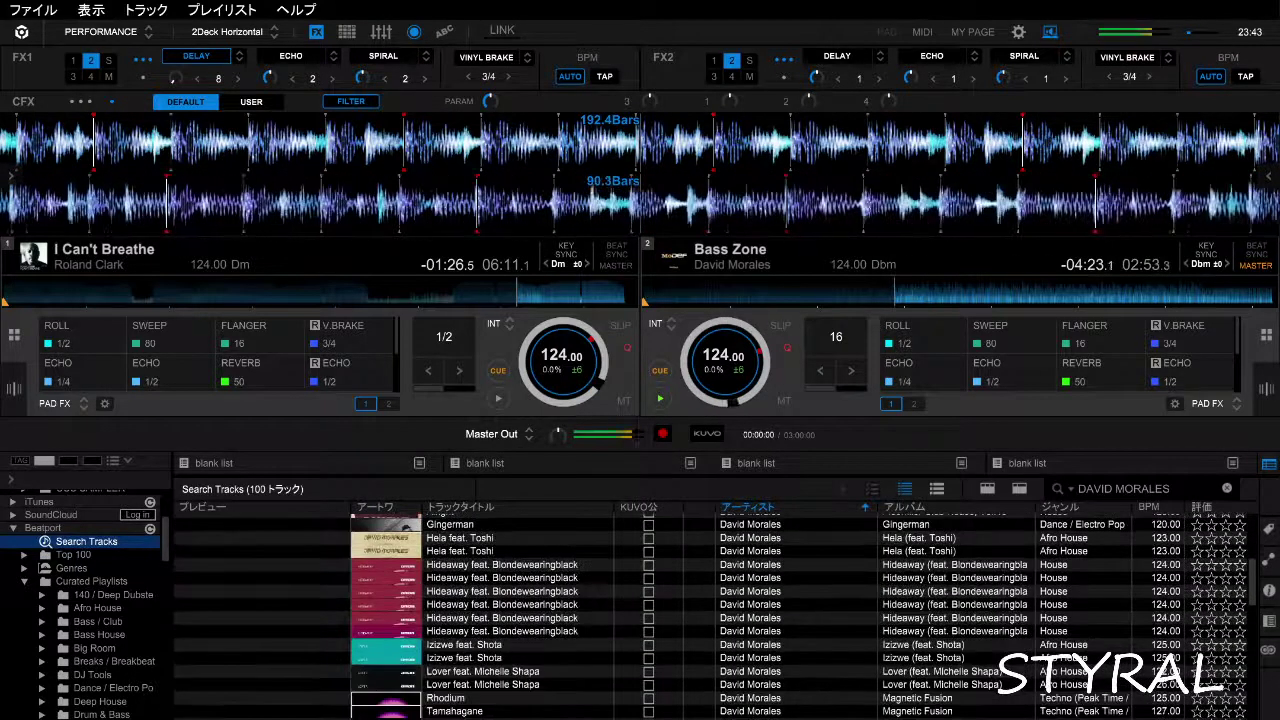
{"action": "scroll", "coordinate": [710, 615], "scroll_direction": "down", "scroll_amount": 3}
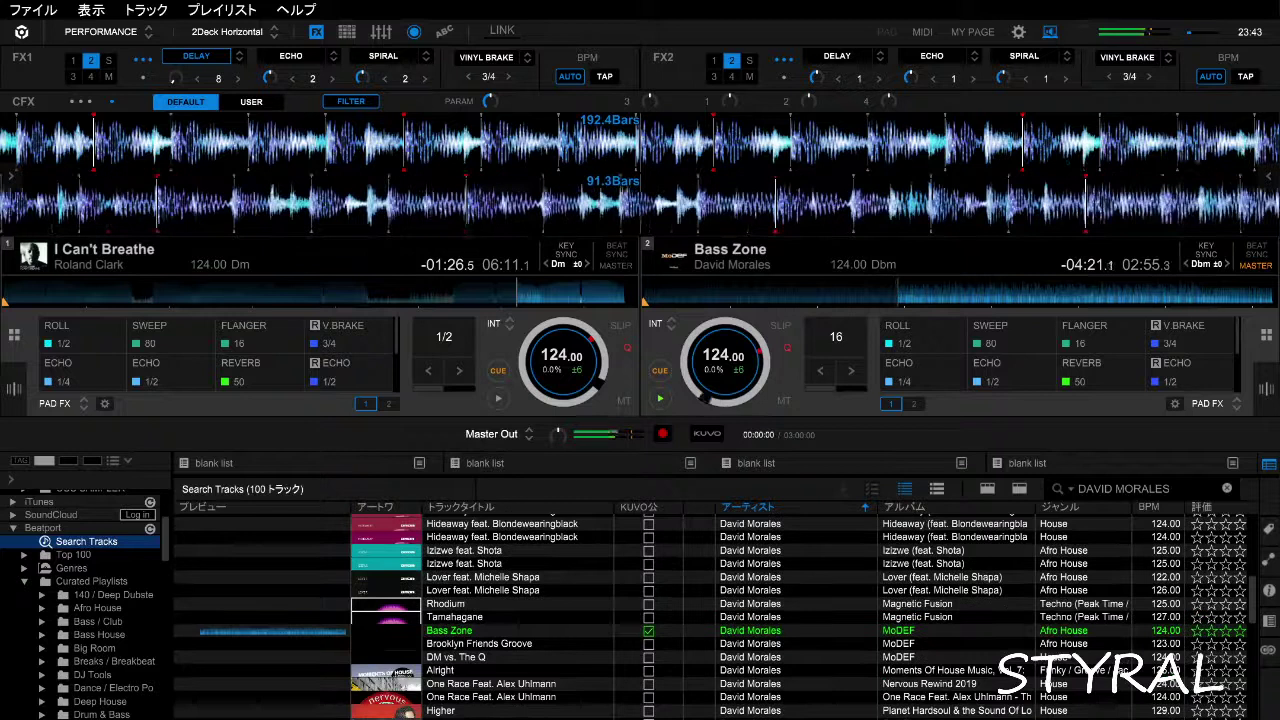
{"action": "scroll", "coordinate": [710, 615], "scroll_direction": "down", "scroll_amount": 4}
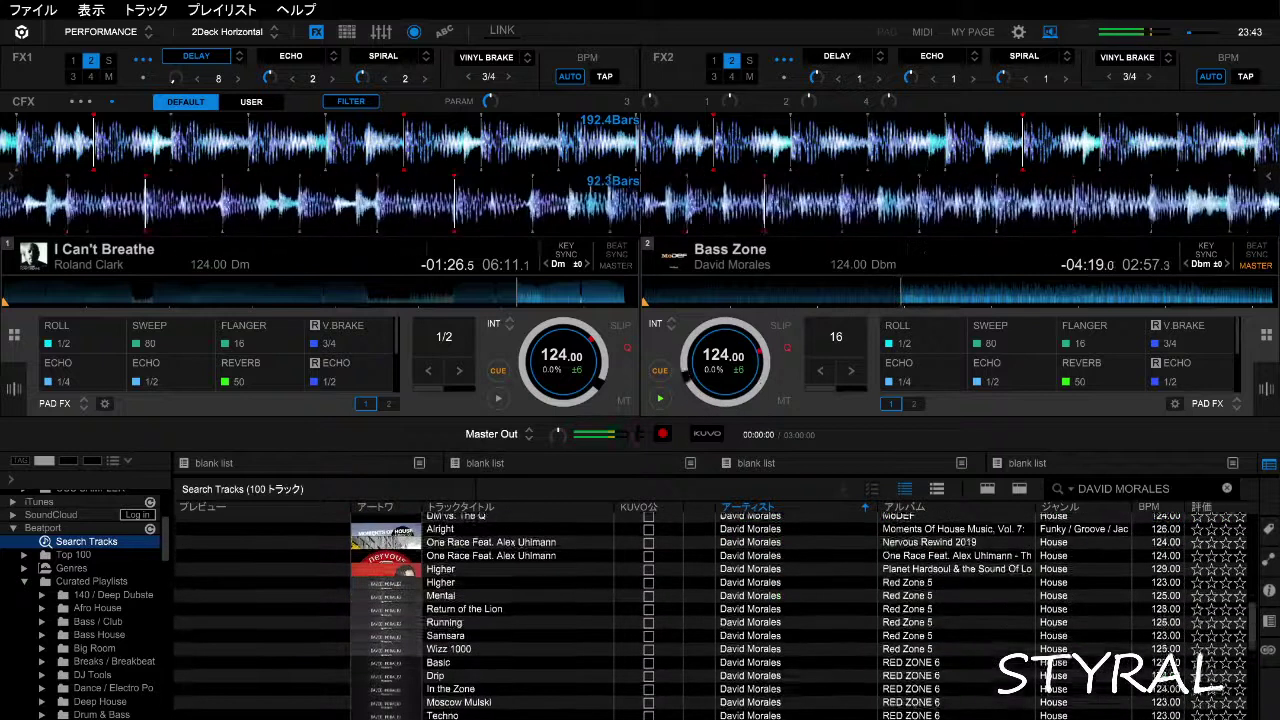
{"action": "scroll", "coordinate": [715, 615], "scroll_direction": "down", "scroll_amount": 3}
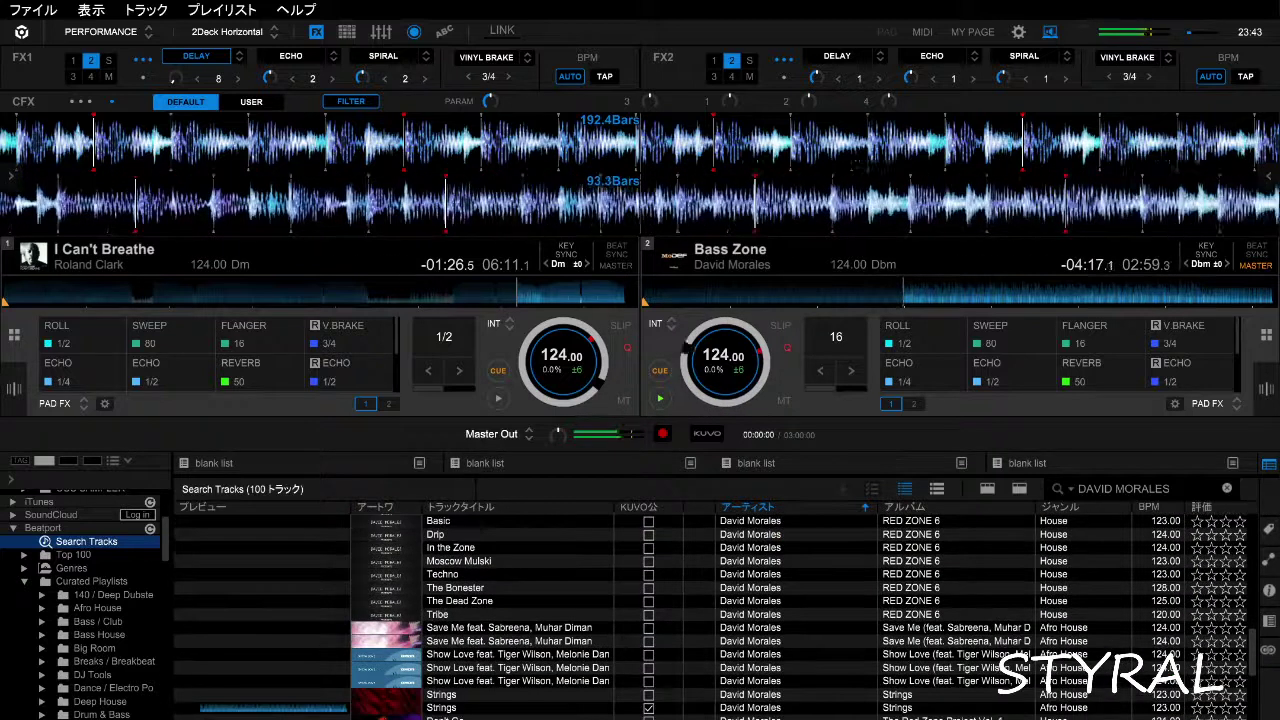
{"action": "scroll", "coordinate": [715, 615], "scroll_direction": "down", "scroll_amount": 3}
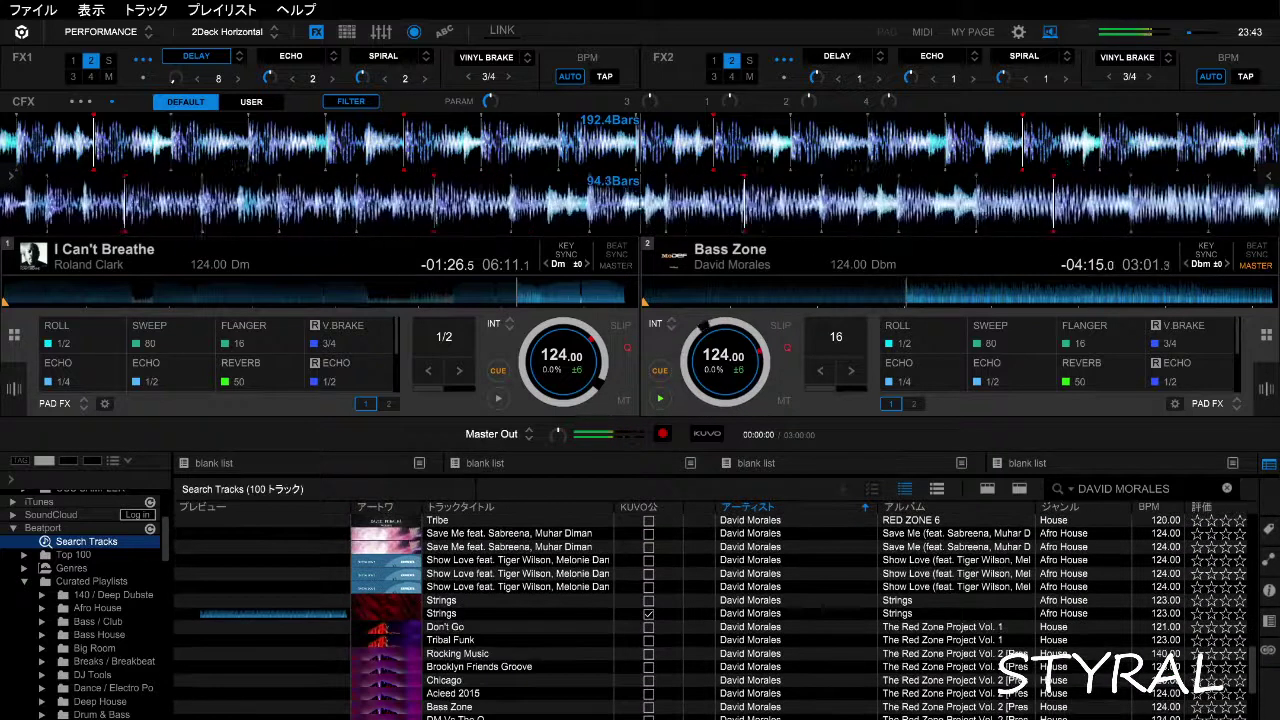
{"action": "scroll", "coordinate": [715, 615], "scroll_direction": "down", "scroll_amount": 1}
{"action": "scroll", "coordinate": [715, 615], "scroll_direction": "down", "scroll_amount": 4}
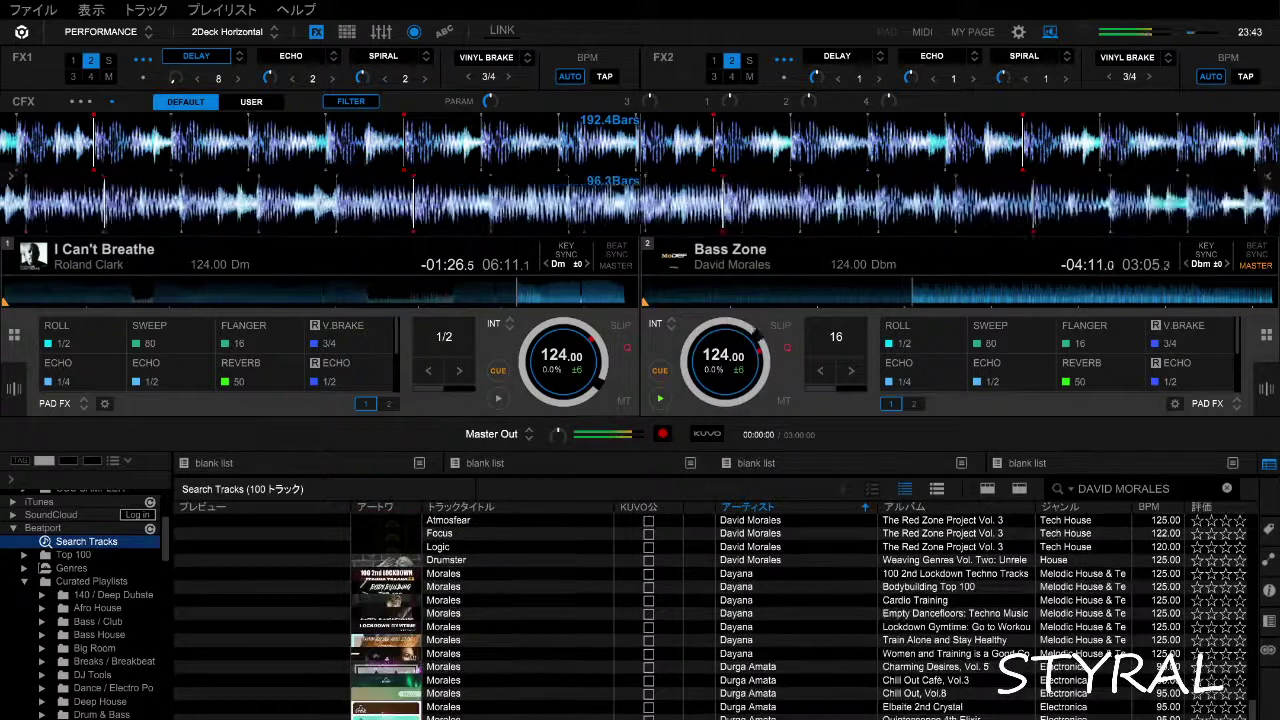
- Go back over the David Morales tracks and select the 07:28 version of Back Home feat. Alex Uhlmann
{"action": "scroll", "coordinate": [715, 615], "scroll_direction": "up", "scroll_amount": 3}
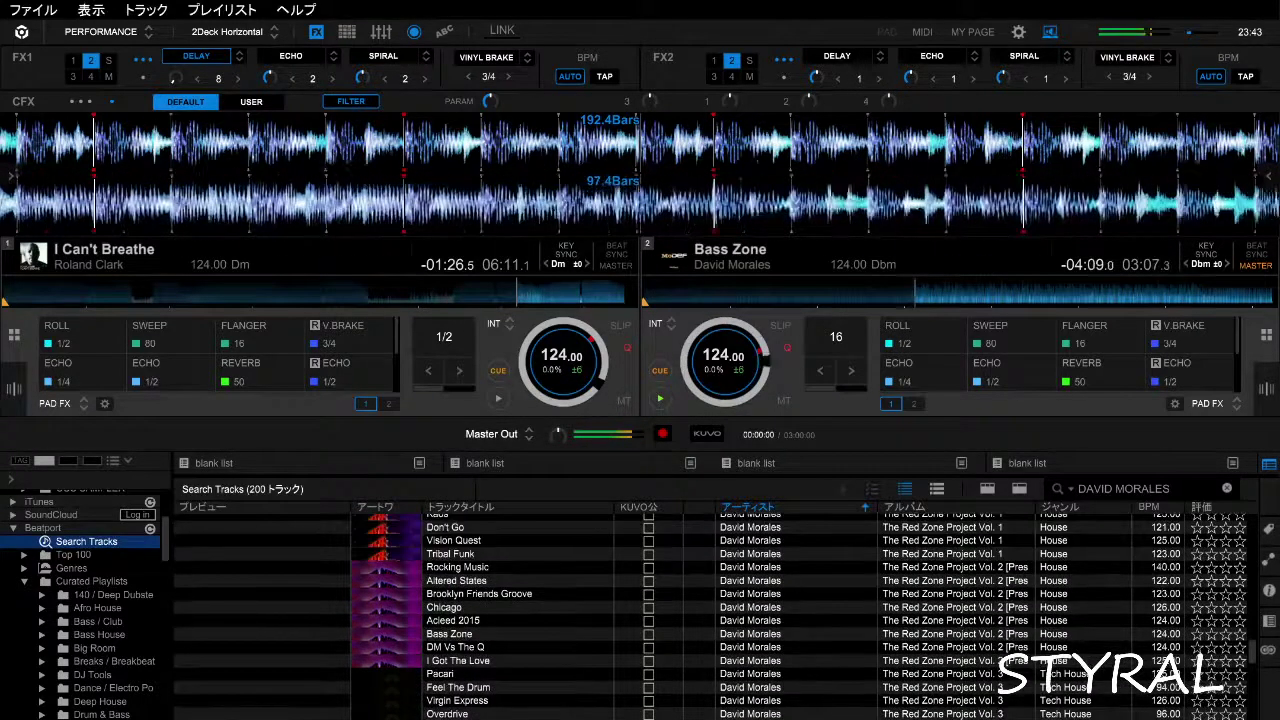
{"action": "scroll", "coordinate": [715, 615], "scroll_direction": "up", "scroll_amount": 4}
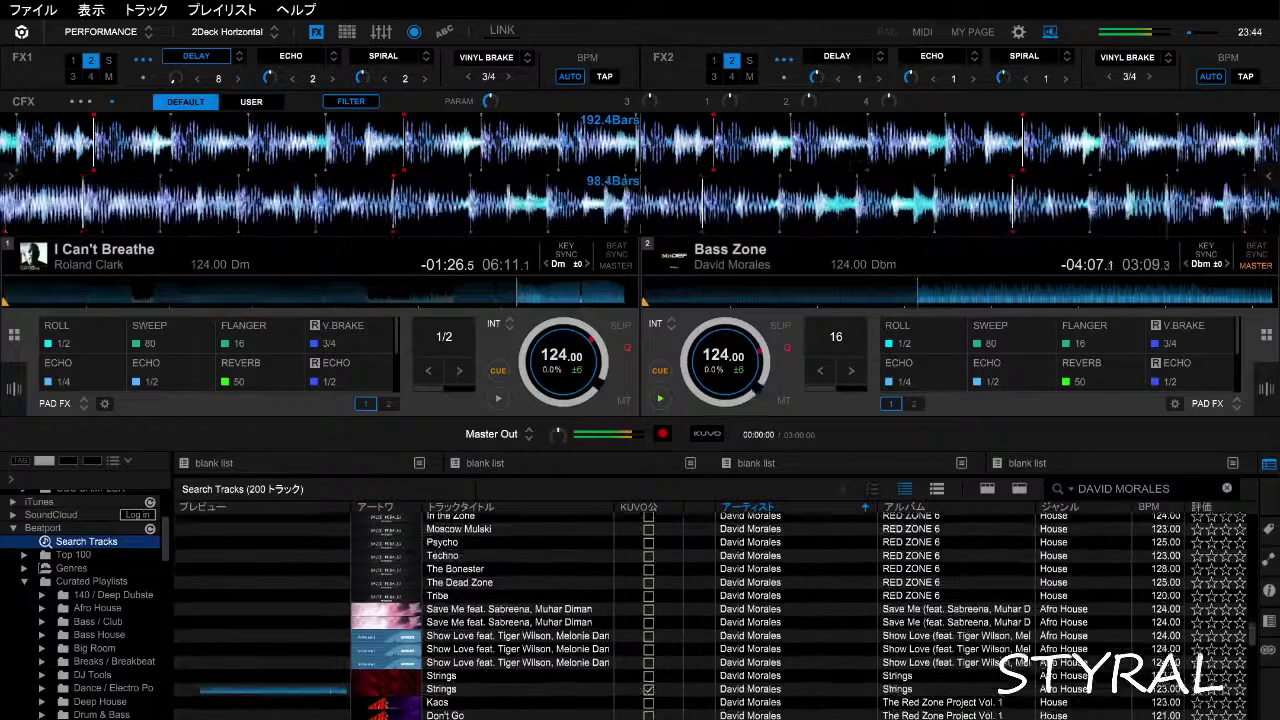
{"action": "scroll", "coordinate": [715, 615], "scroll_direction": "up", "scroll_amount": 3}
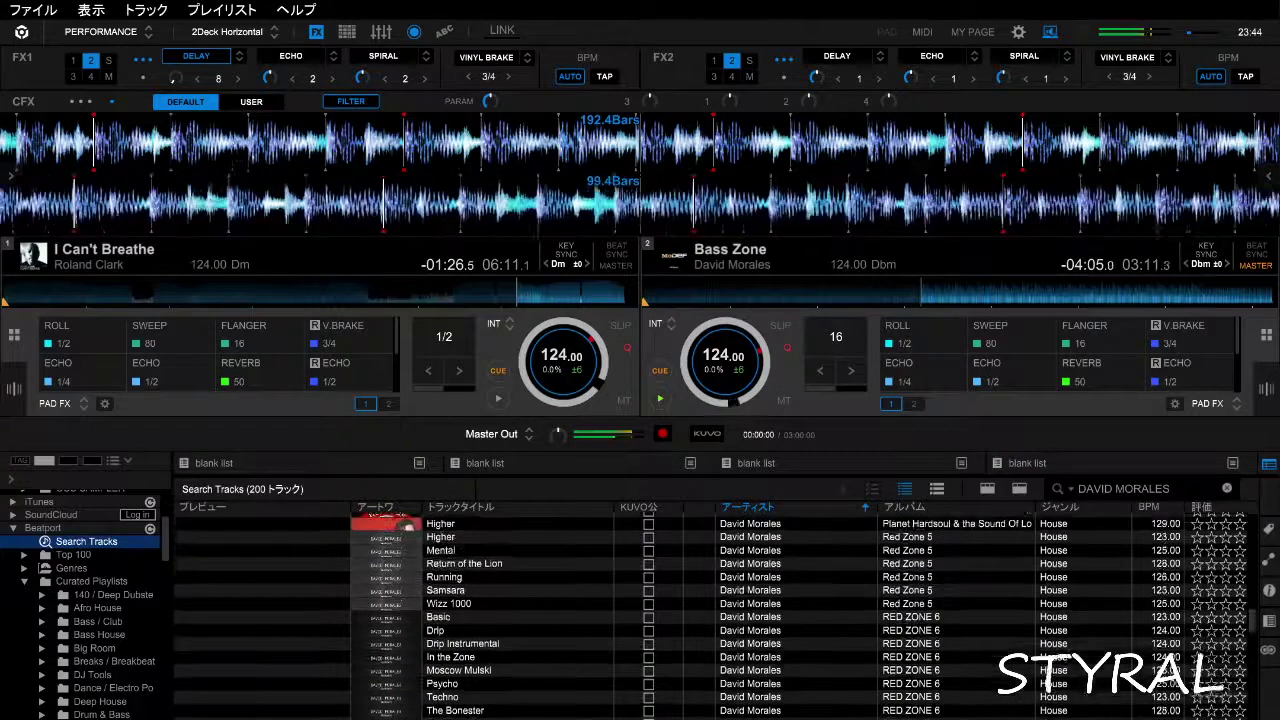
{"action": "scroll", "coordinate": [715, 615], "scroll_direction": "up", "scroll_amount": 3}
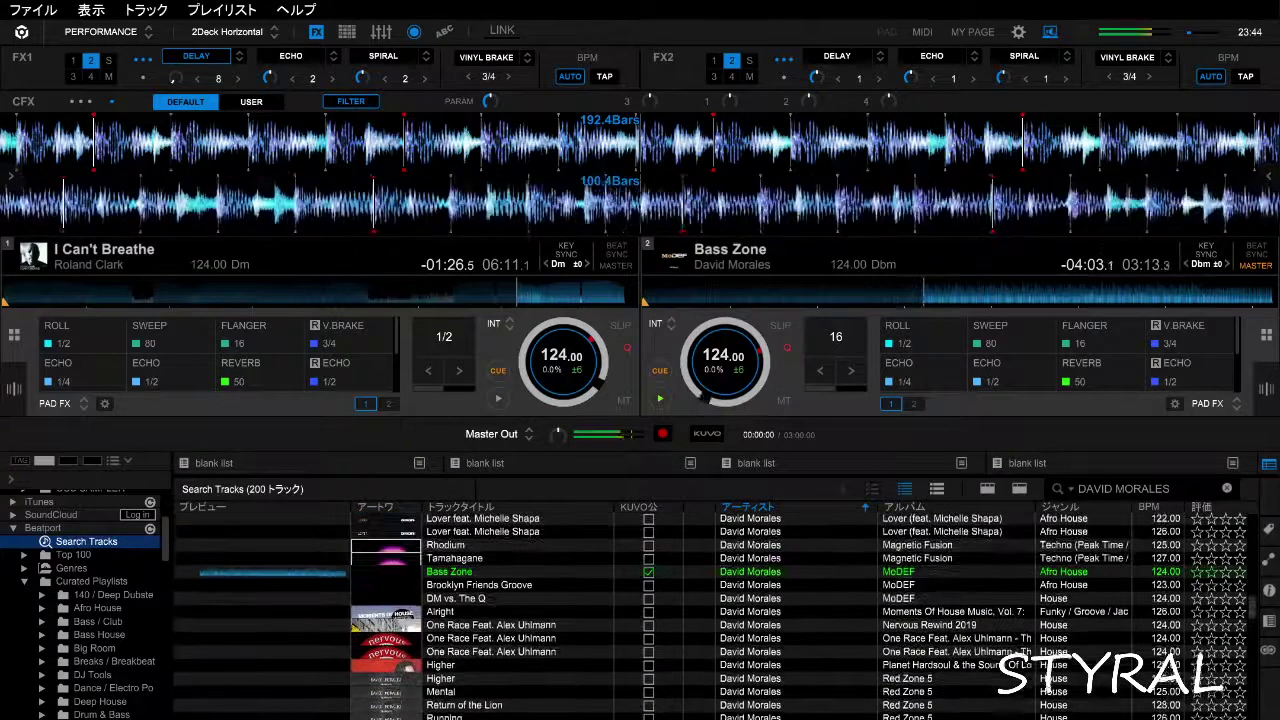
{"action": "scroll", "coordinate": [715, 615], "scroll_direction": "up", "scroll_amount": 2}
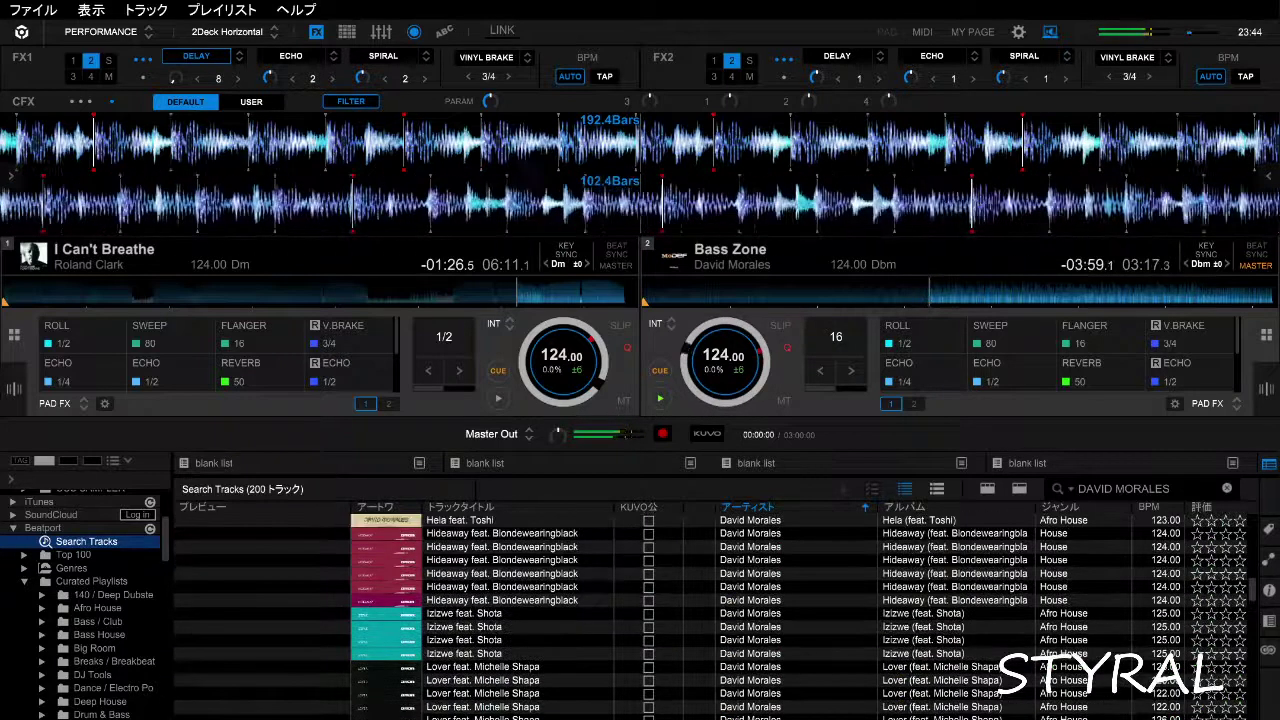
{"action": "scroll", "coordinate": [715, 615], "scroll_direction": "up", "scroll_amount": 1}
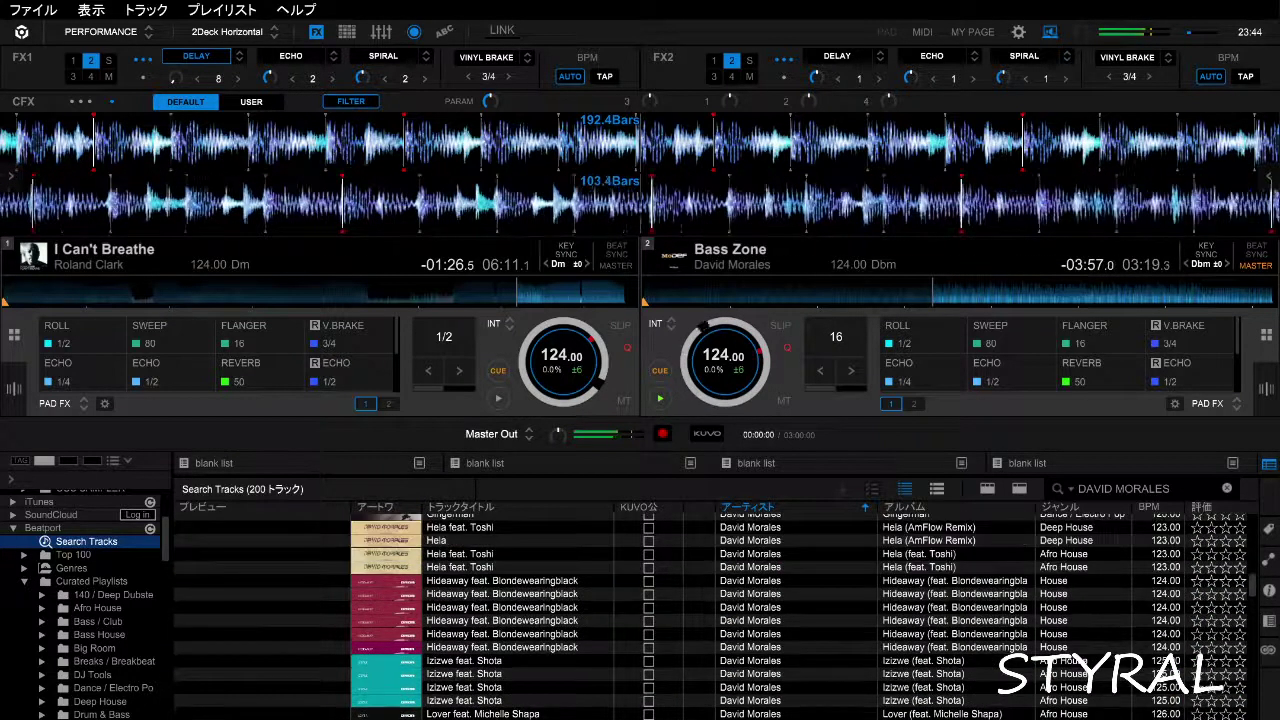
{"action": "scroll", "coordinate": [715, 615], "scroll_direction": "up", "scroll_amount": 3}
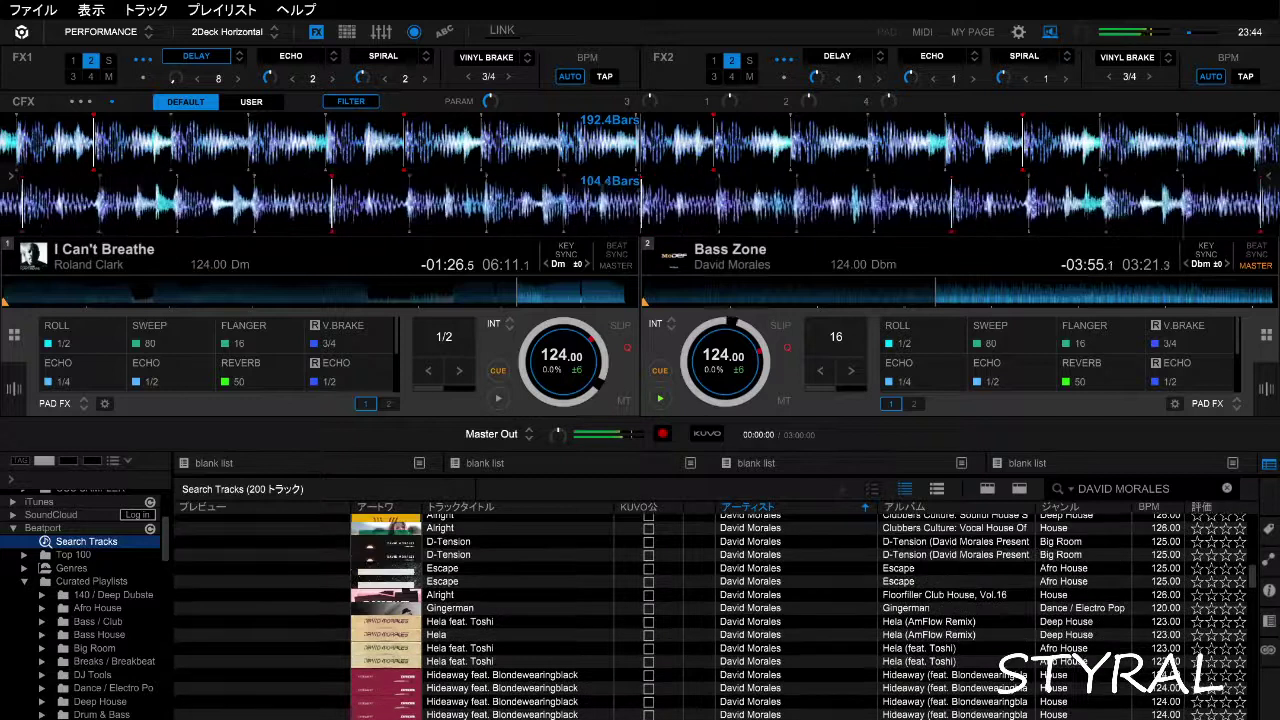
{"action": "scroll", "coordinate": [715, 615], "scroll_direction": "up", "scroll_amount": 1}
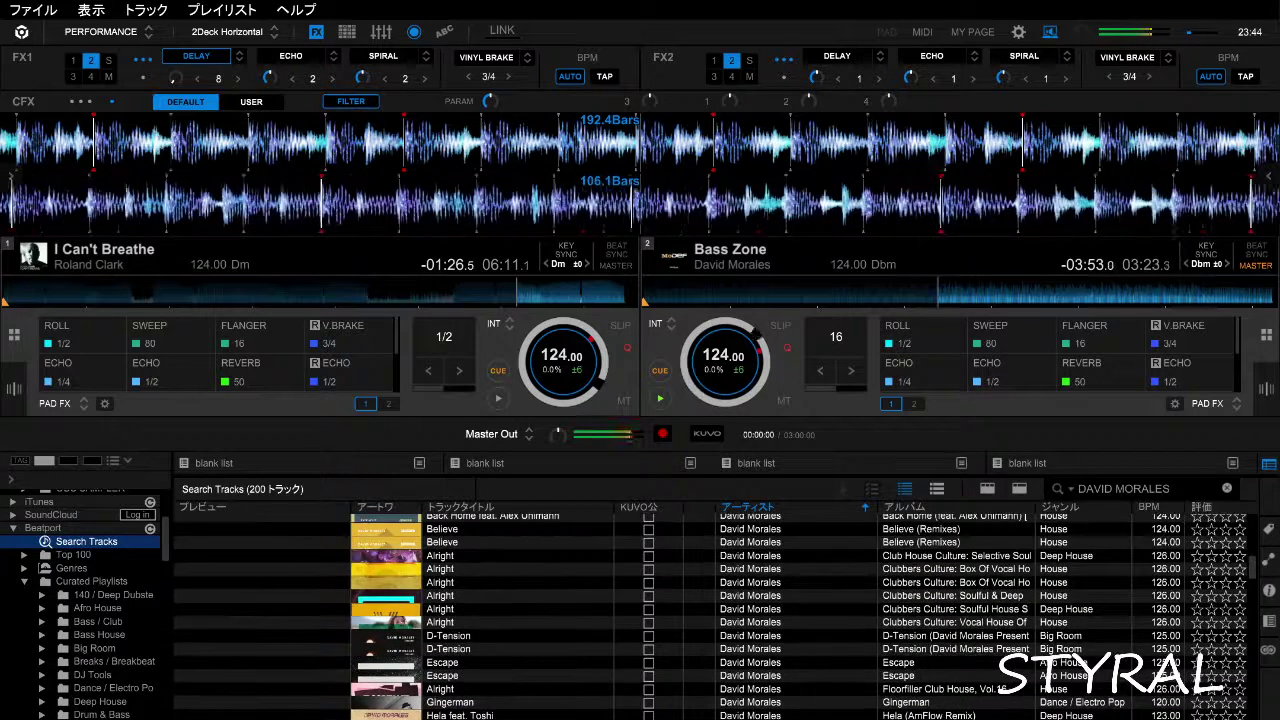
{"action": "scroll", "coordinate": [715, 615], "scroll_direction": "up", "scroll_amount": 2}
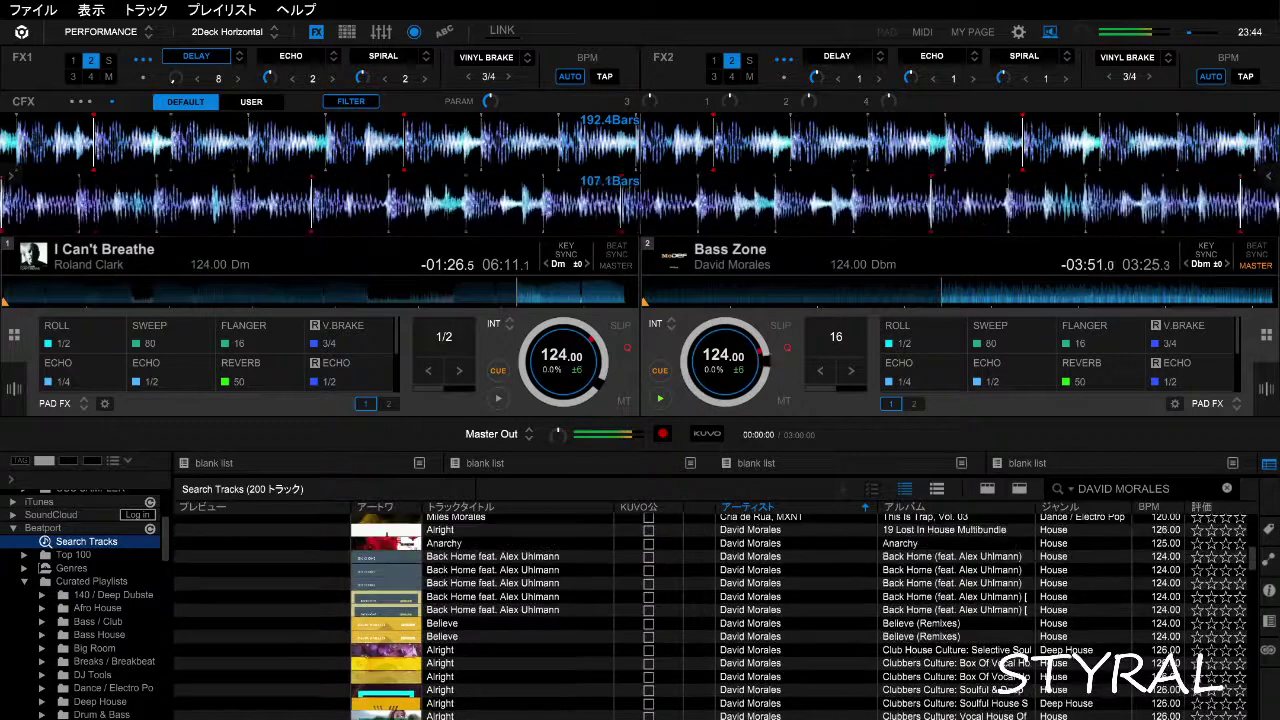
{"action": "scroll", "coordinate": [715, 615], "scroll_direction": "up", "scroll_amount": 1}
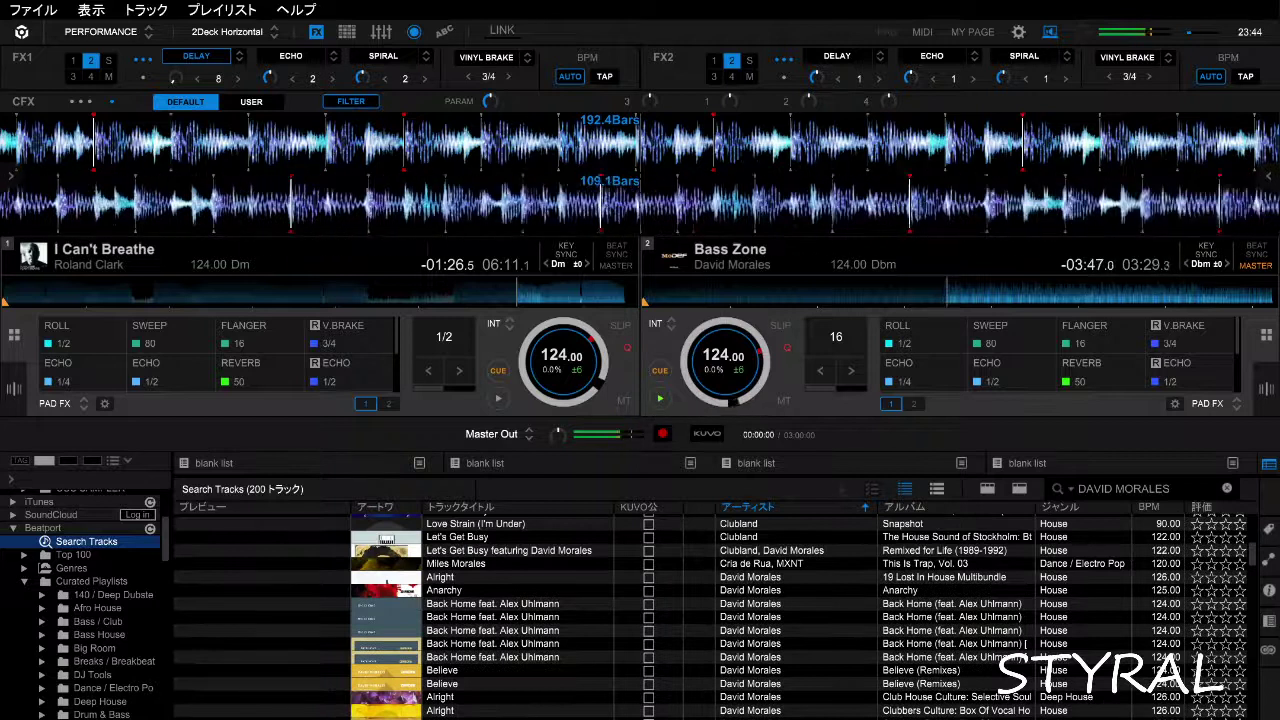
{"action": "scroll", "coordinate": [715, 615], "scroll_direction": "right", "scroll_amount": 3}
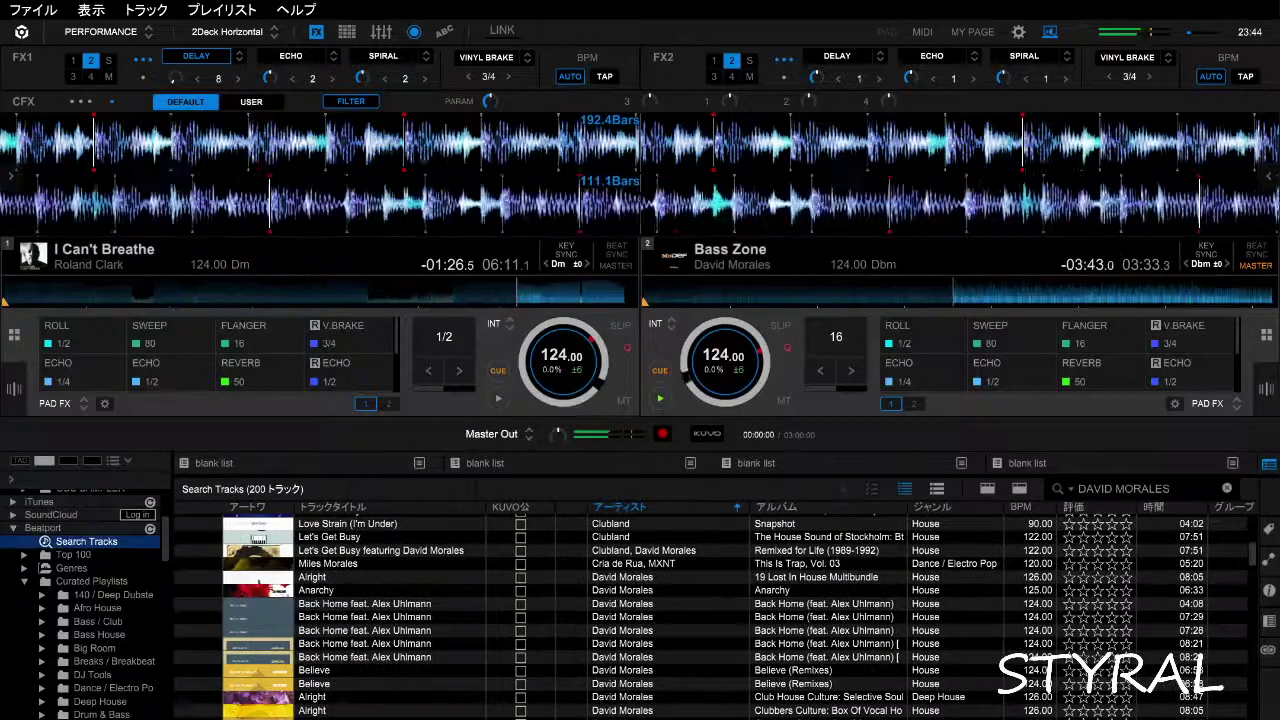
{"action": "left_click", "coordinate": [364, 630]}
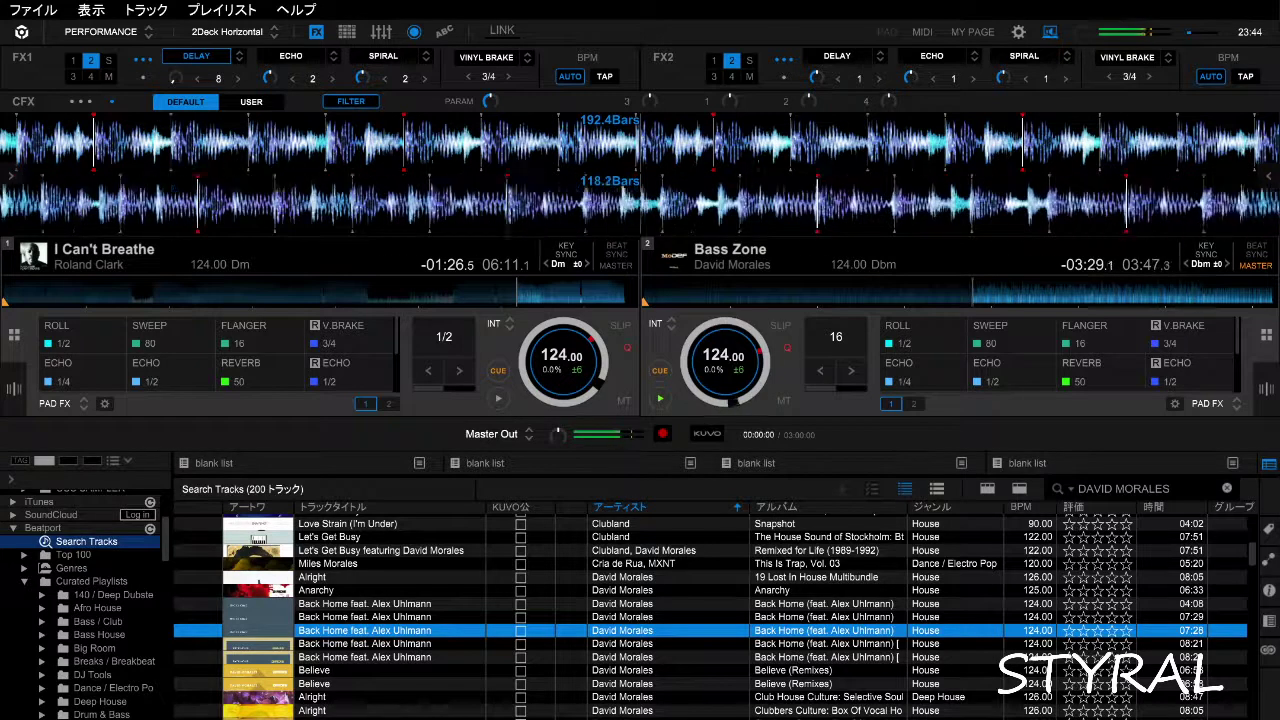
- Examine the search results by the artists sorted before and after David Morales, from Blaze through Polina, for a mixable track
{"action": "scroll", "coordinate": [715, 615], "scroll_direction": "up", "scroll_amount": 4}
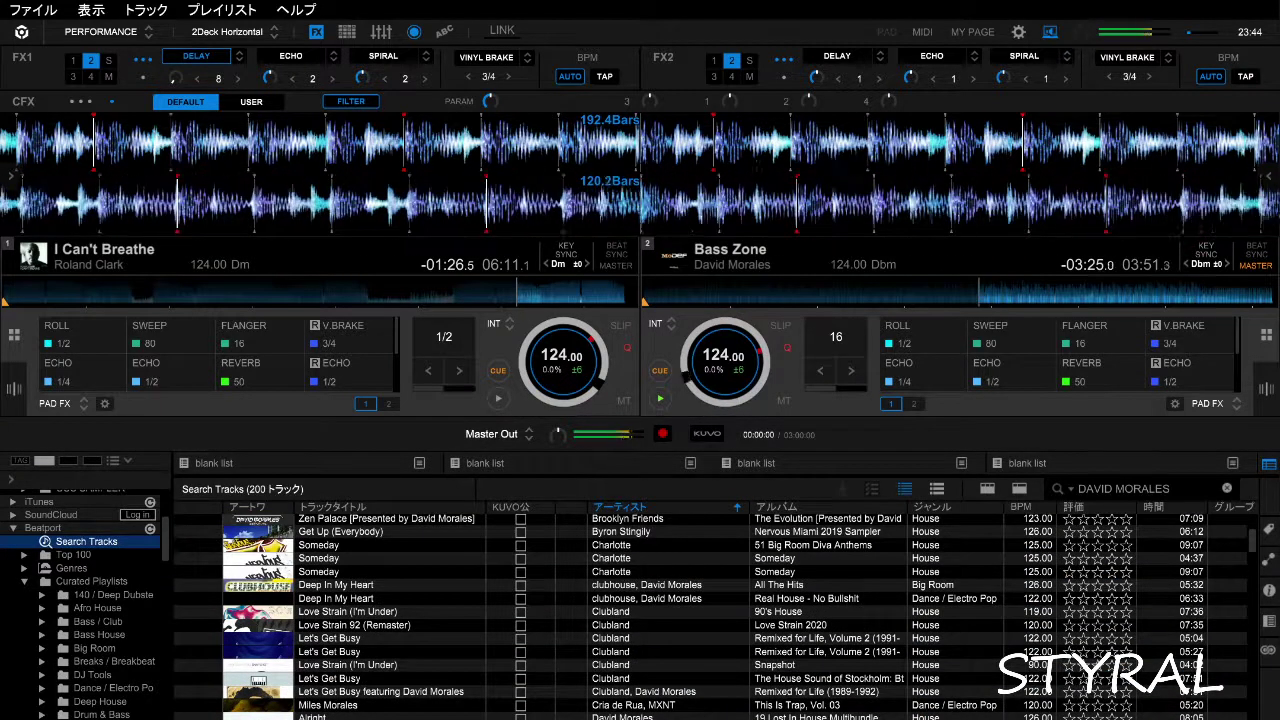
{"action": "scroll", "coordinate": [715, 615], "scroll_direction": "up", "scroll_amount": 4}
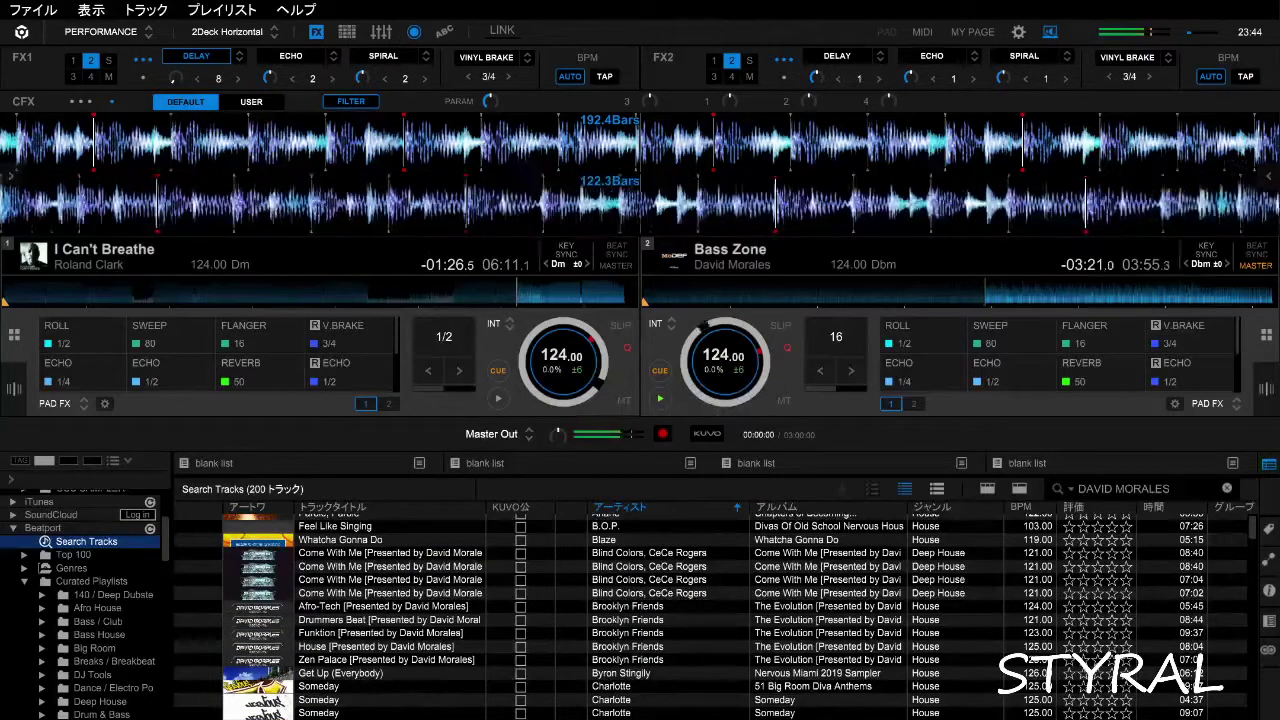
{"action": "scroll", "coordinate": [715, 615], "scroll_direction": "up", "scroll_amount": 1}
{"action": "scroll", "coordinate": [715, 615], "scroll_direction": "down", "scroll_amount": 2}
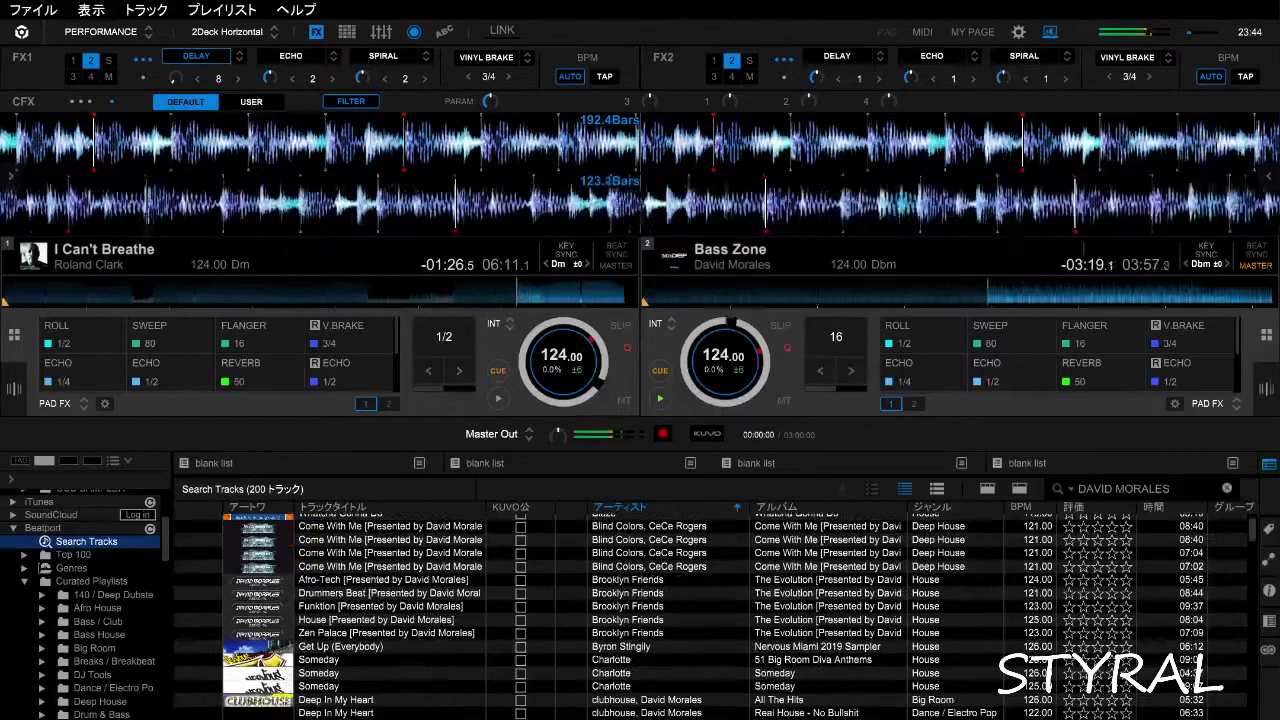
{"action": "scroll", "coordinate": [715, 615], "scroll_direction": "down", "scroll_amount": 10}
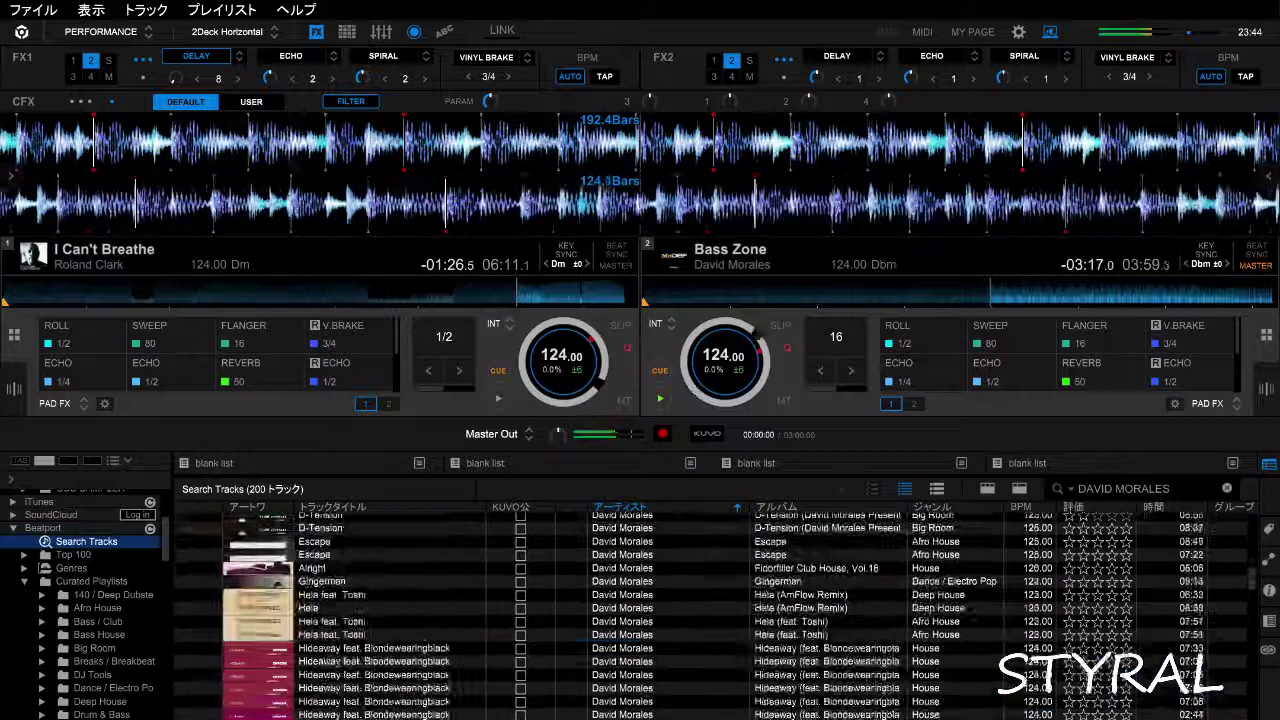
{"action": "scroll", "coordinate": [715, 615], "scroll_direction": "down", "scroll_amount": 10}
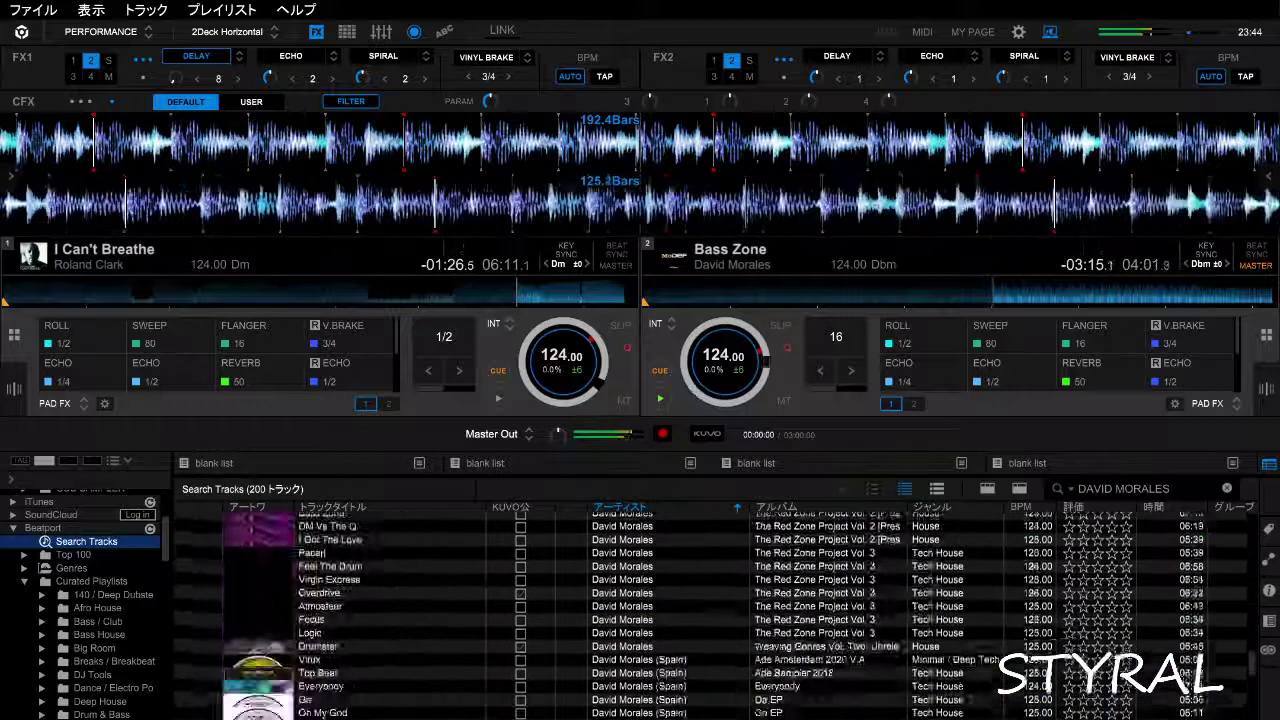
{"action": "scroll", "coordinate": [715, 615], "scroll_direction": "down", "scroll_amount": 10}
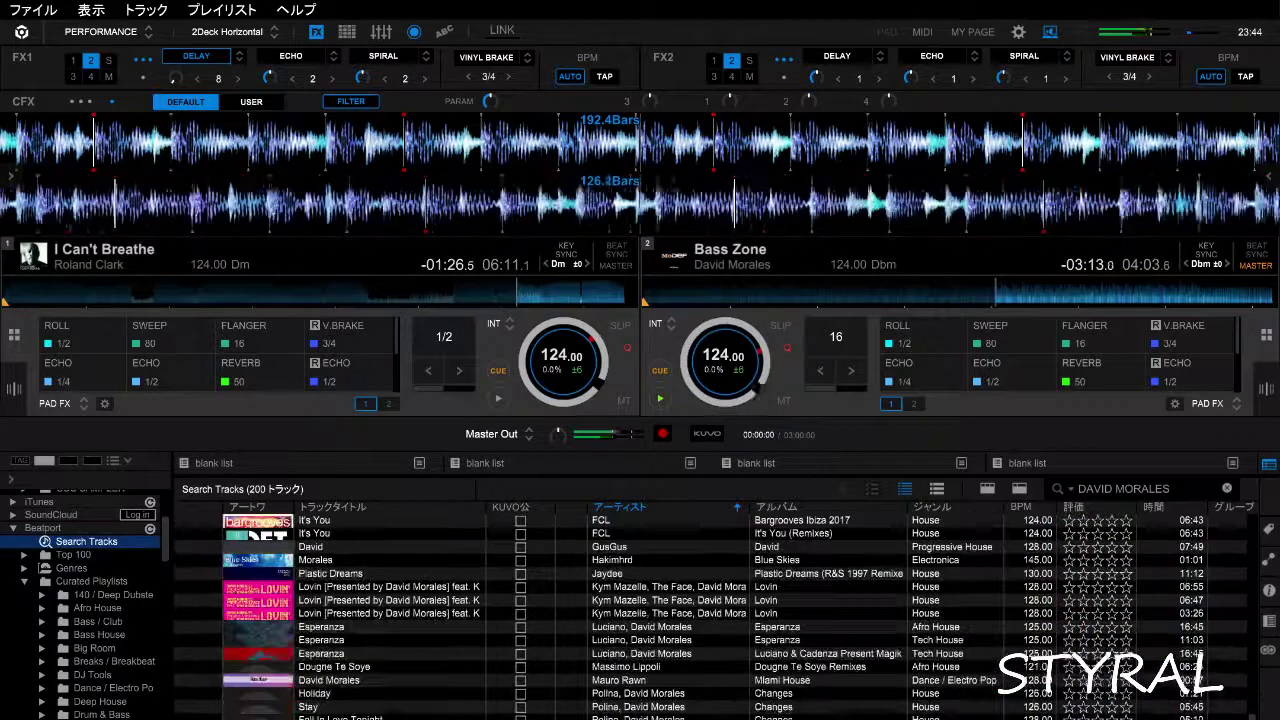
{"action": "scroll", "coordinate": [715, 615], "scroll_direction": "down", "scroll_amount": 1}
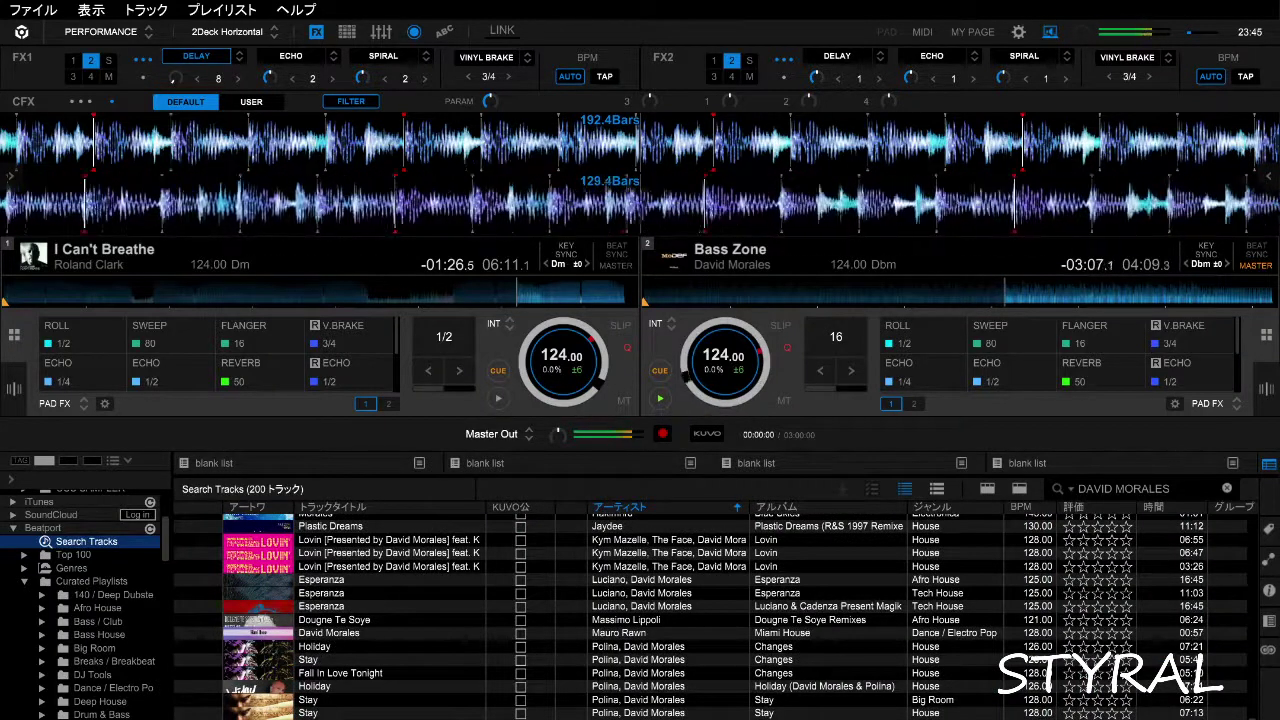
{"action": "scroll", "coordinate": [715, 615], "scroll_direction": "down", "scroll_amount": 4}
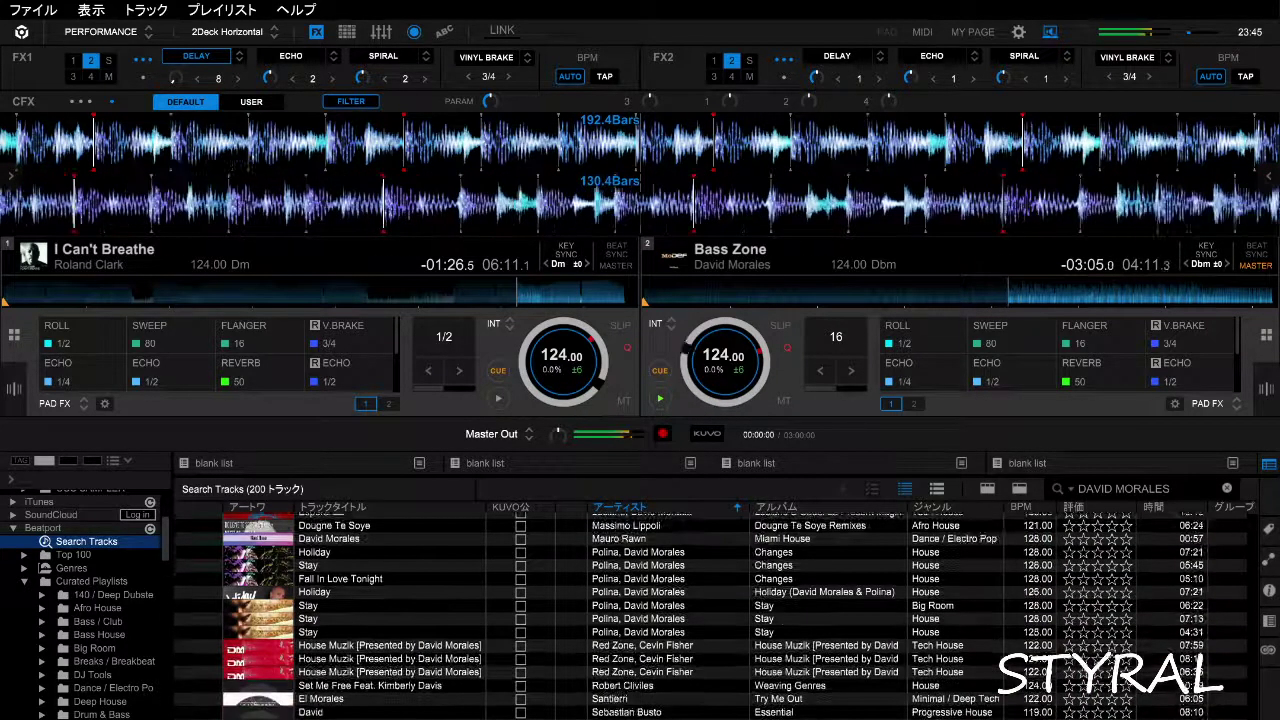
- Look through the artist-sorted search results from Polina to Sterling Void and back up to Luciano, comparing BPM, genre and length
{"action": "scroll", "coordinate": [715, 615], "scroll_direction": "down", "scroll_amount": 2}
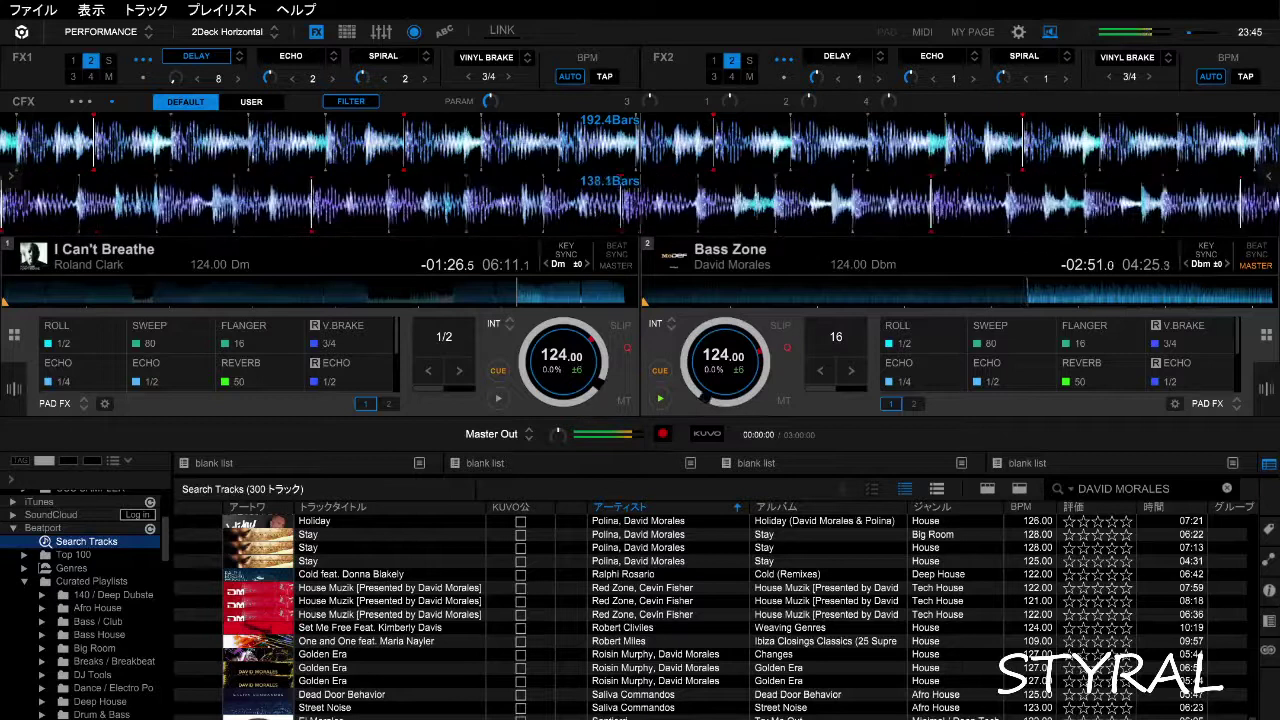
{"action": "scroll", "coordinate": [714, 616], "scroll_direction": "down", "scroll_amount": 2}
{"action": "scroll", "coordinate": [711, 616], "scroll_direction": "down", "scroll_amount": 2}
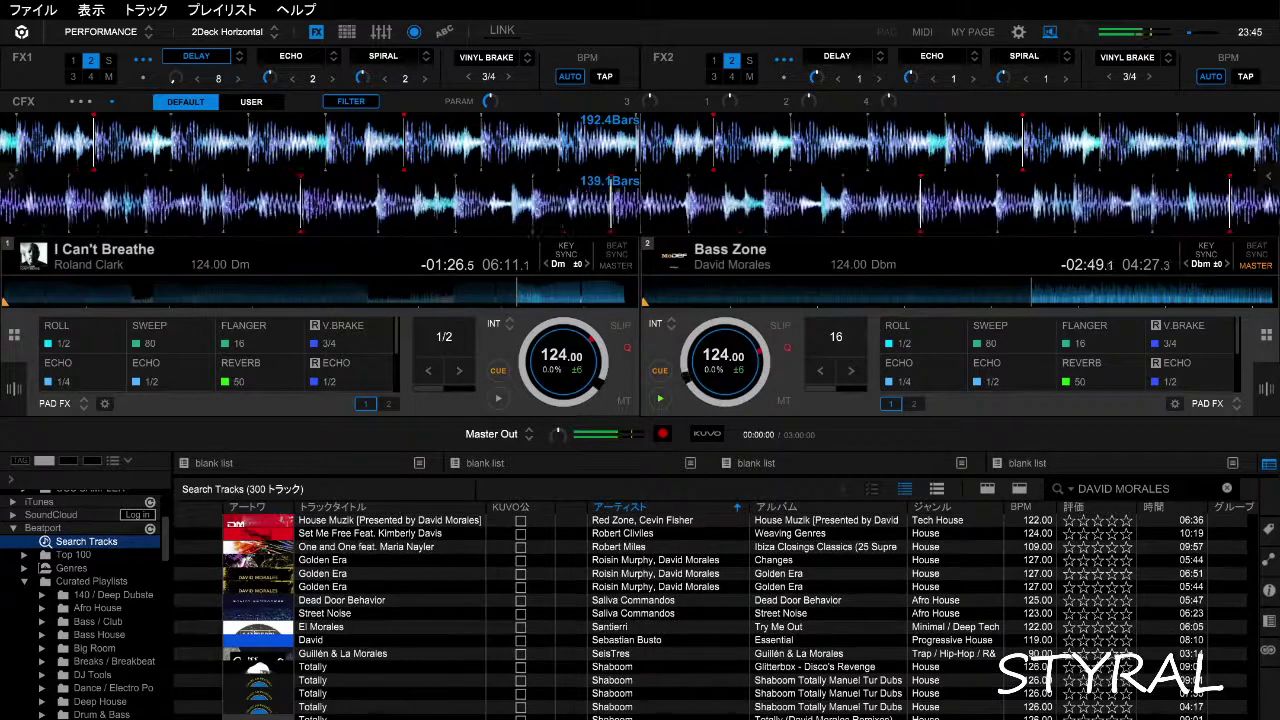
{"action": "scroll", "coordinate": [714, 616], "scroll_direction": "down", "scroll_amount": 5}
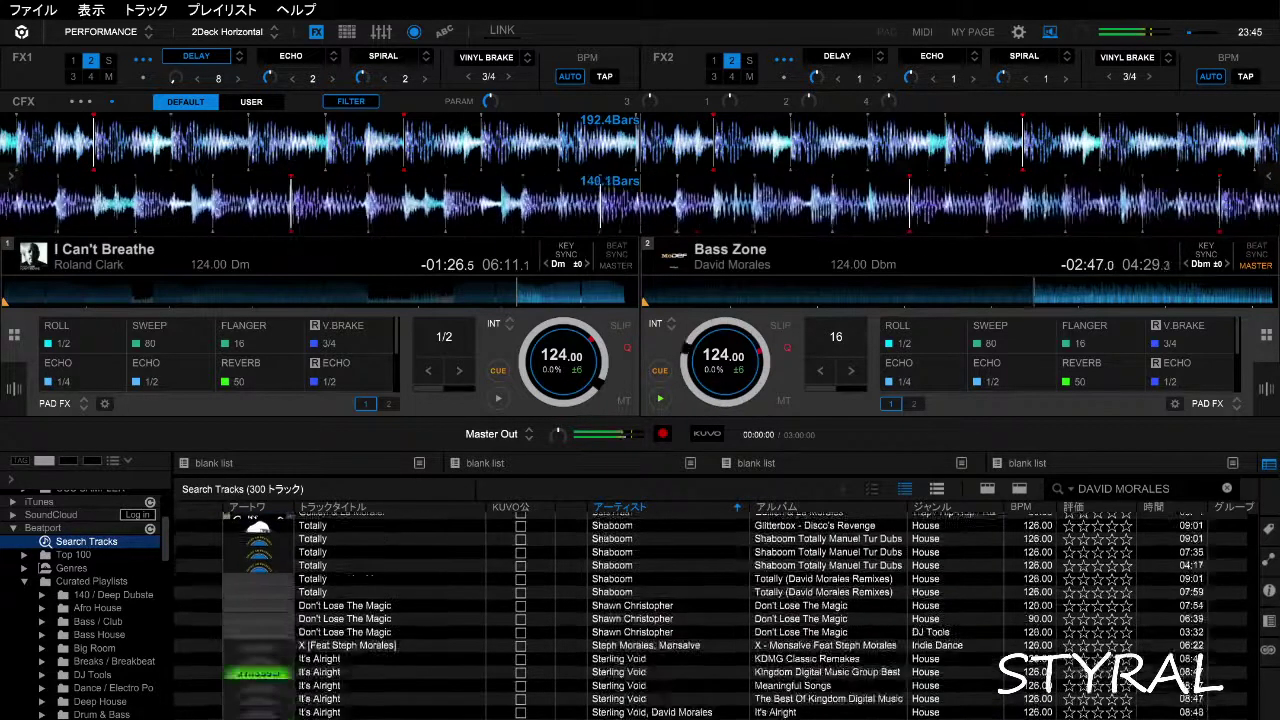
{"action": "scroll", "coordinate": [714, 616], "scroll_direction": "up", "scroll_amount": 10}
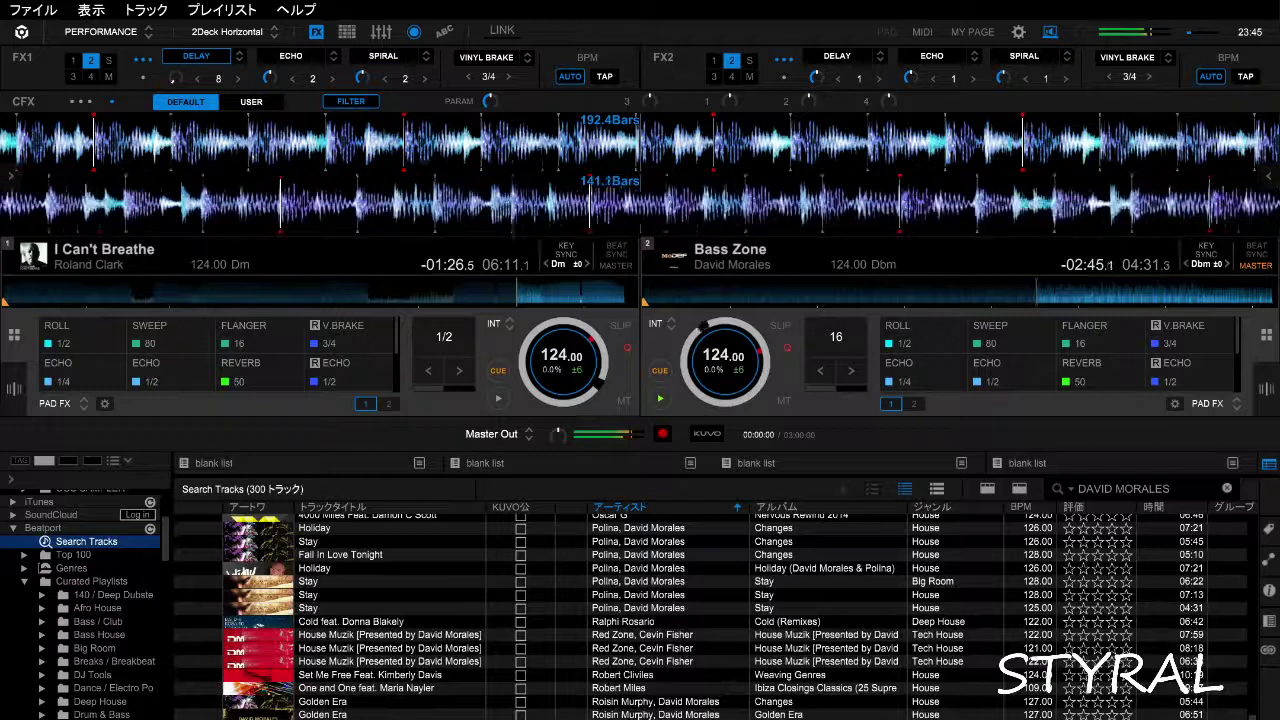
{"action": "scroll", "coordinate": [711, 616], "scroll_direction": "up", "scroll_amount": 5}
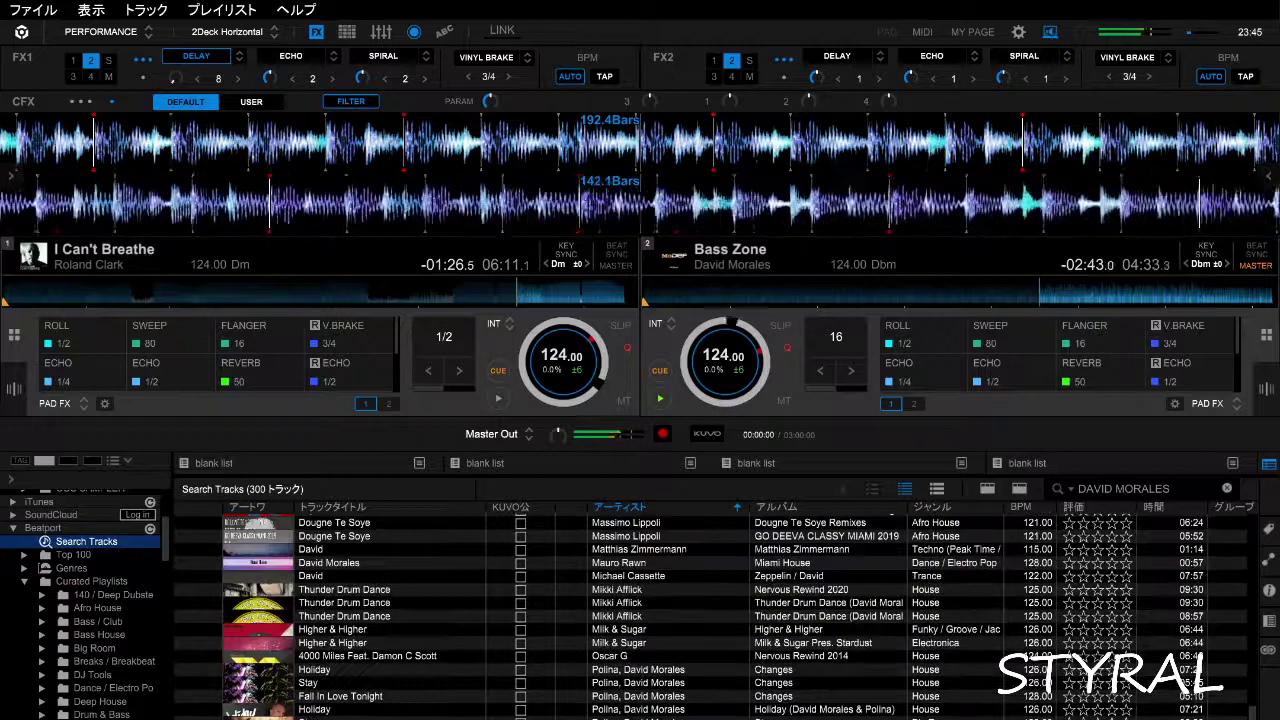
{"action": "scroll", "coordinate": [711, 616], "scroll_direction": "up", "scroll_amount": 5}
{"action": "scroll", "coordinate": [711, 616], "scroll_direction": "down", "scroll_amount": 3}
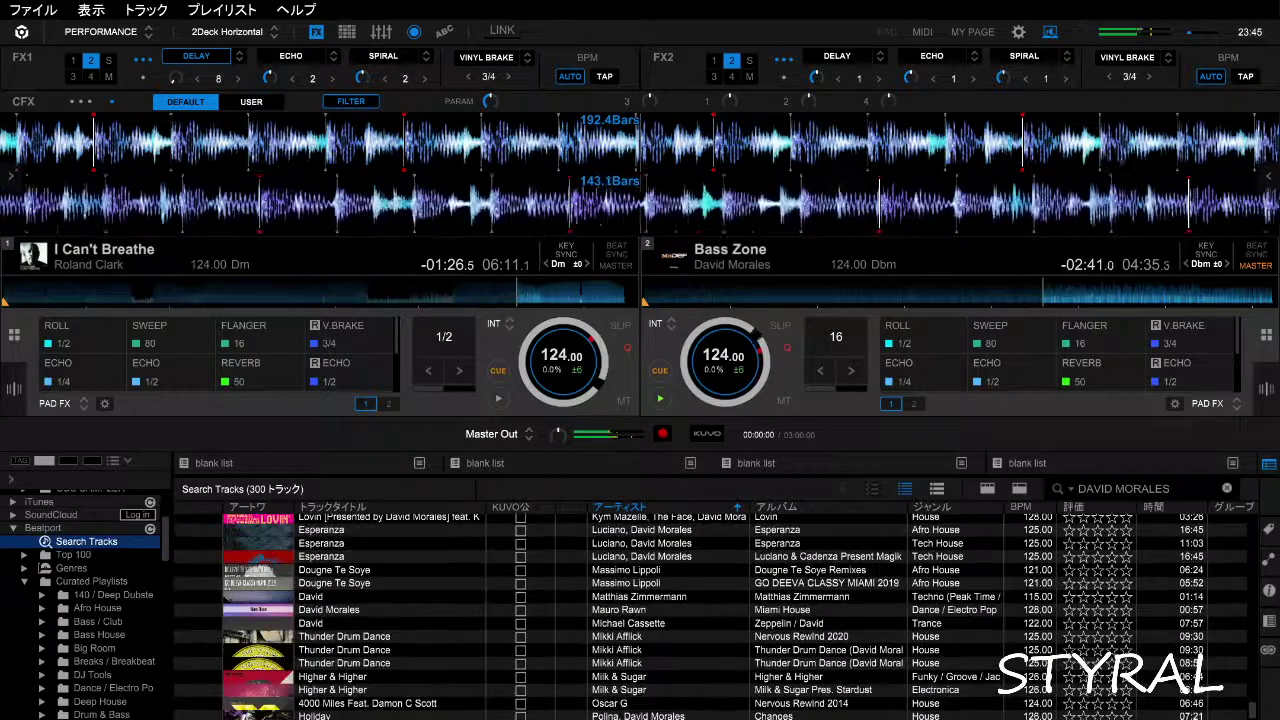
- Examine the search results by artists from Mikki Afflick down to The Boss for a suitable next track
{"action": "scroll", "coordinate": [711, 616], "scroll_direction": "down", "scroll_amount": 5}
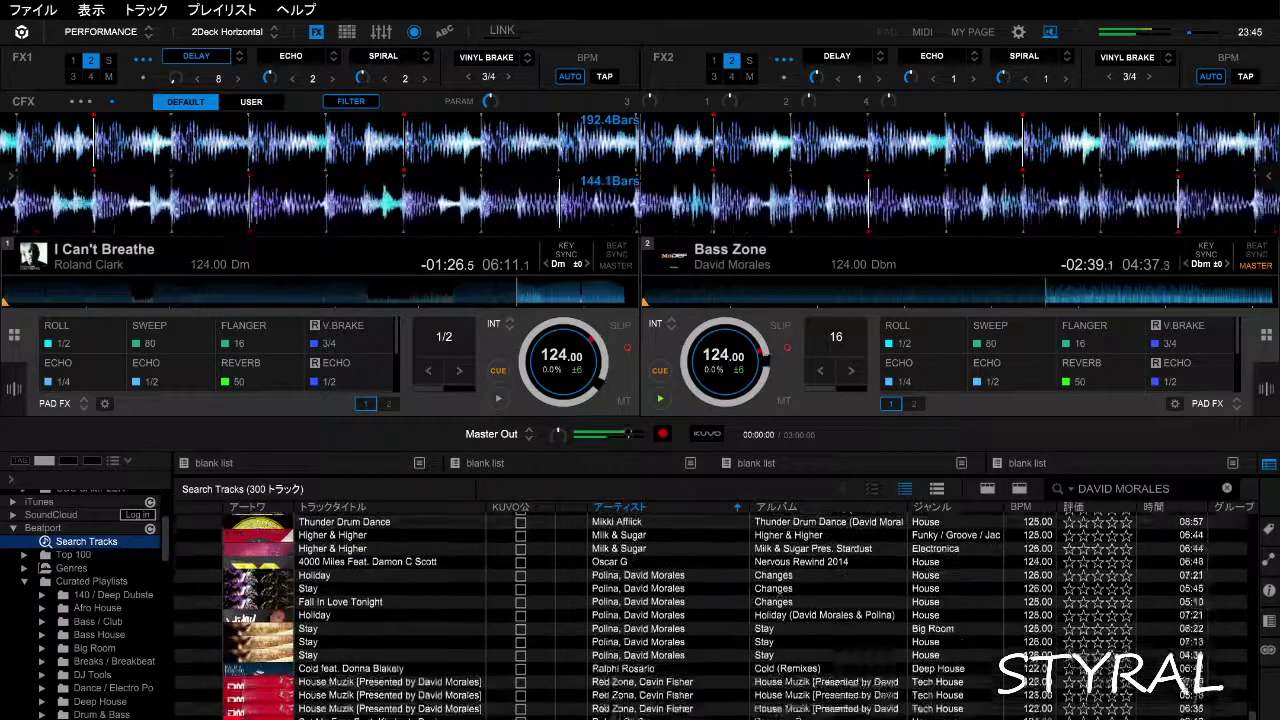
{"action": "scroll", "coordinate": [711, 616], "scroll_direction": "down", "scroll_amount": 3}
{"action": "scroll", "coordinate": [711, 616], "scroll_direction": "up", "scroll_amount": 2}
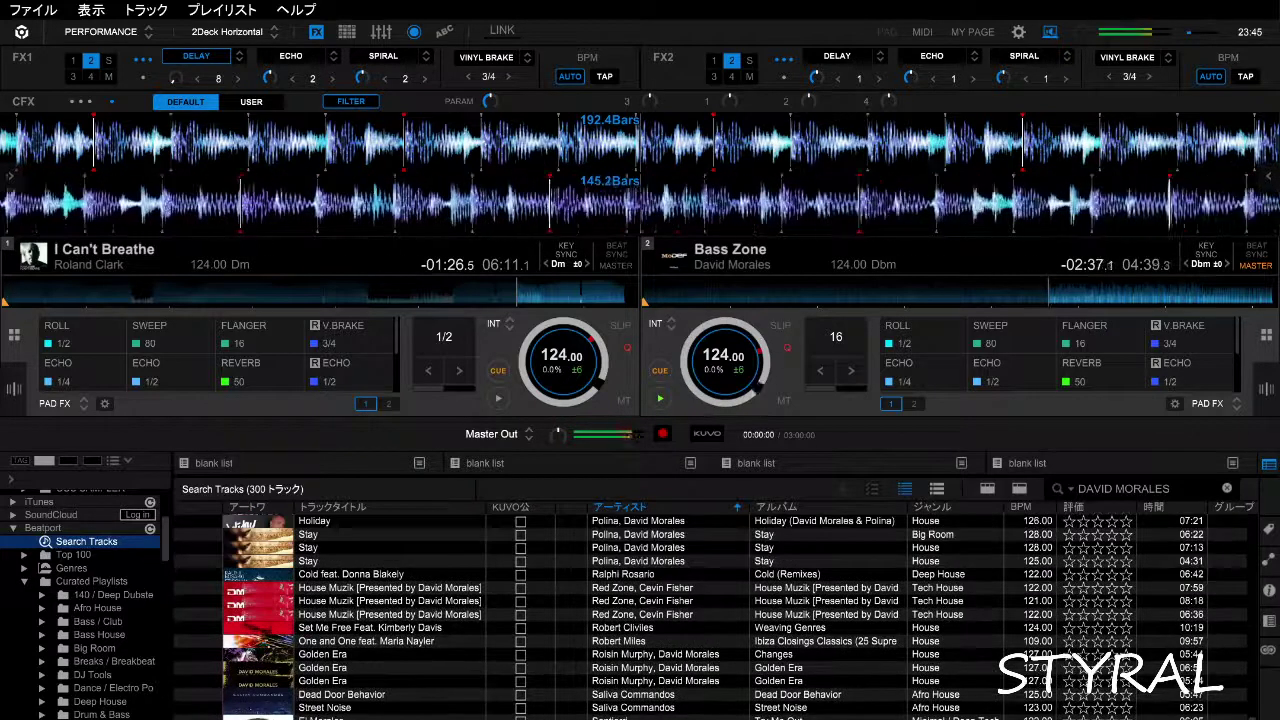
{"action": "scroll", "coordinate": [711, 616], "scroll_direction": "down", "scroll_amount": 4}
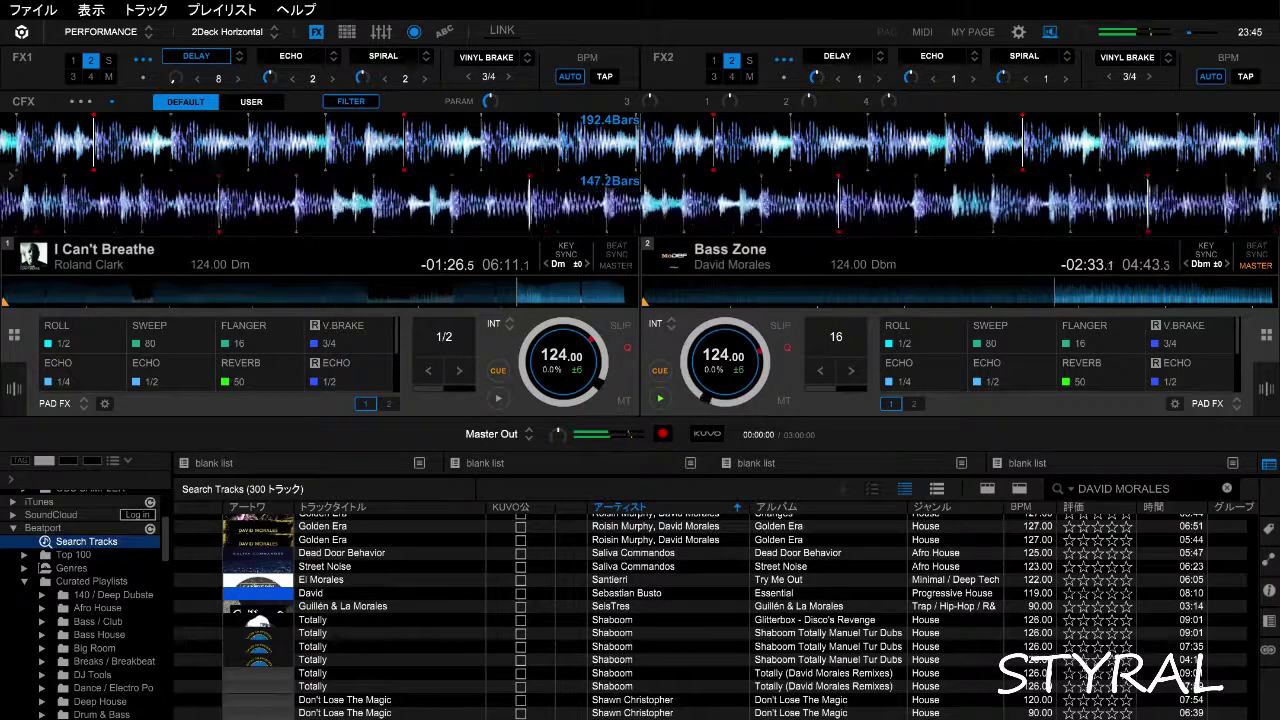
{"action": "scroll", "coordinate": [711, 616], "scroll_direction": "down", "scroll_amount": 1}
{"action": "scroll", "coordinate": [710, 616], "scroll_direction": "down", "scroll_amount": 3}
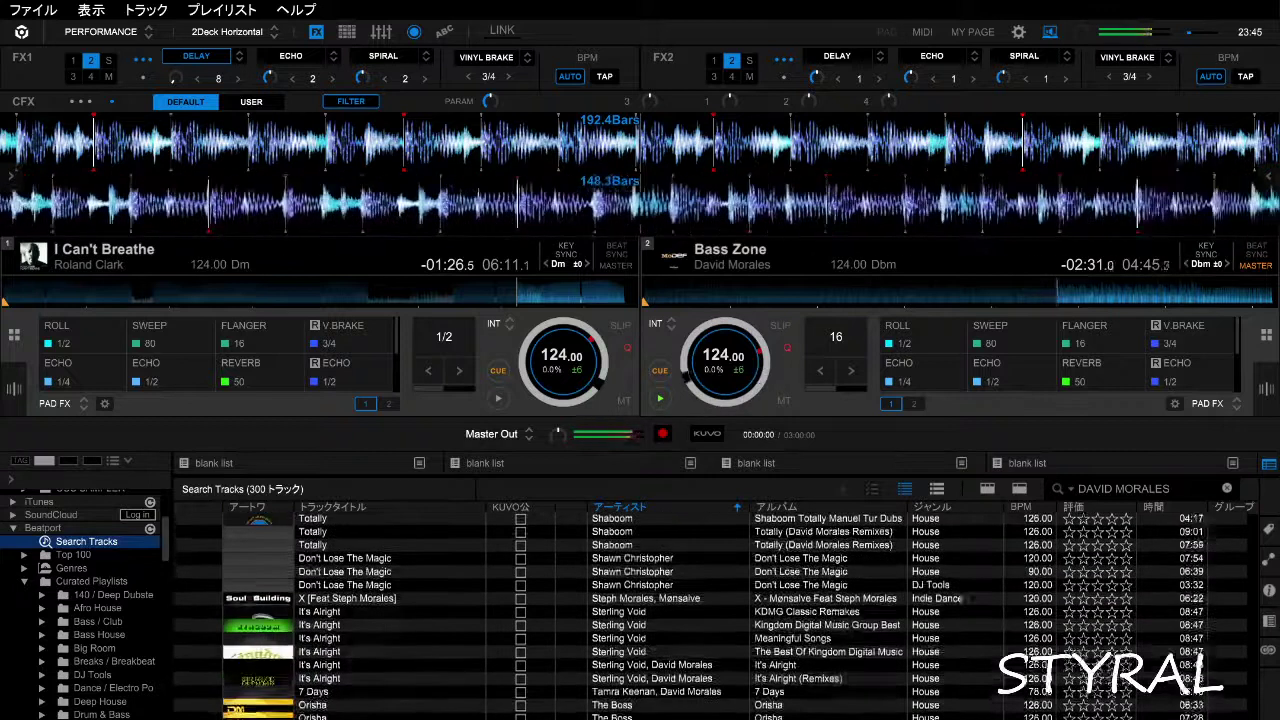
{"action": "scroll", "coordinate": [710, 616], "scroll_direction": "down", "scroll_amount": 1}
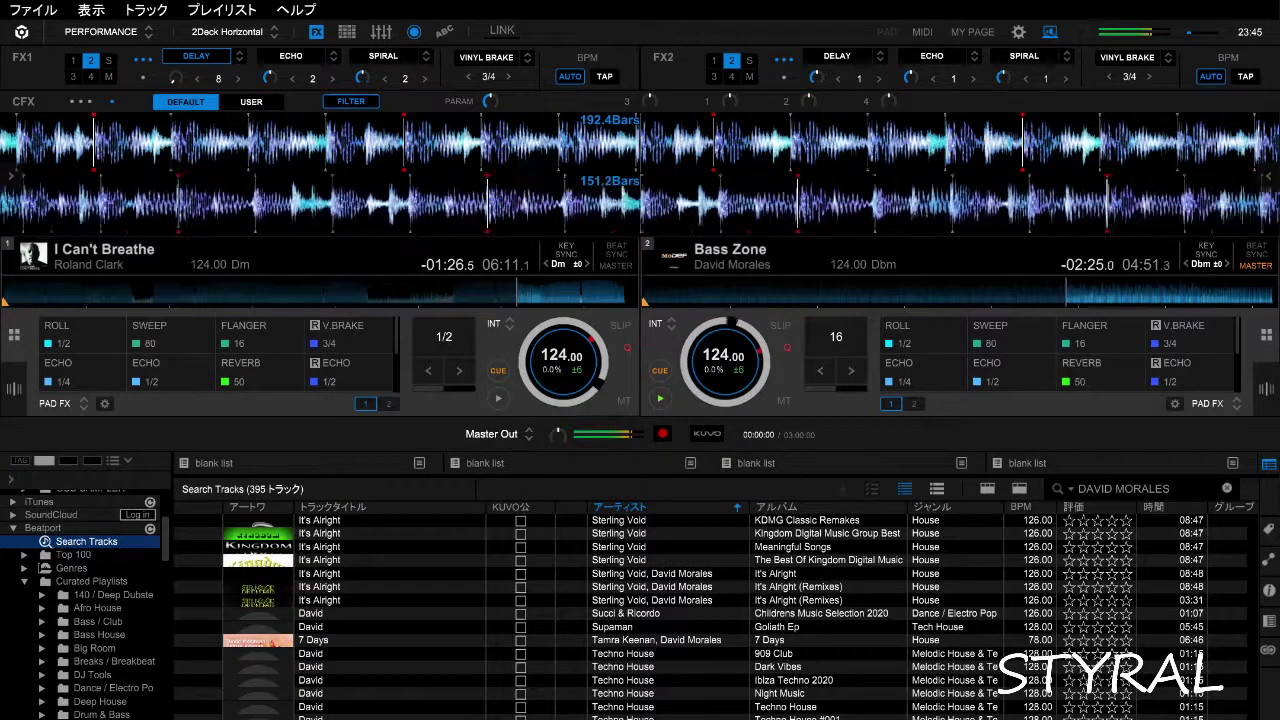
{"action": "scroll", "coordinate": [710, 616], "scroll_direction": "down", "scroll_amount": 1}
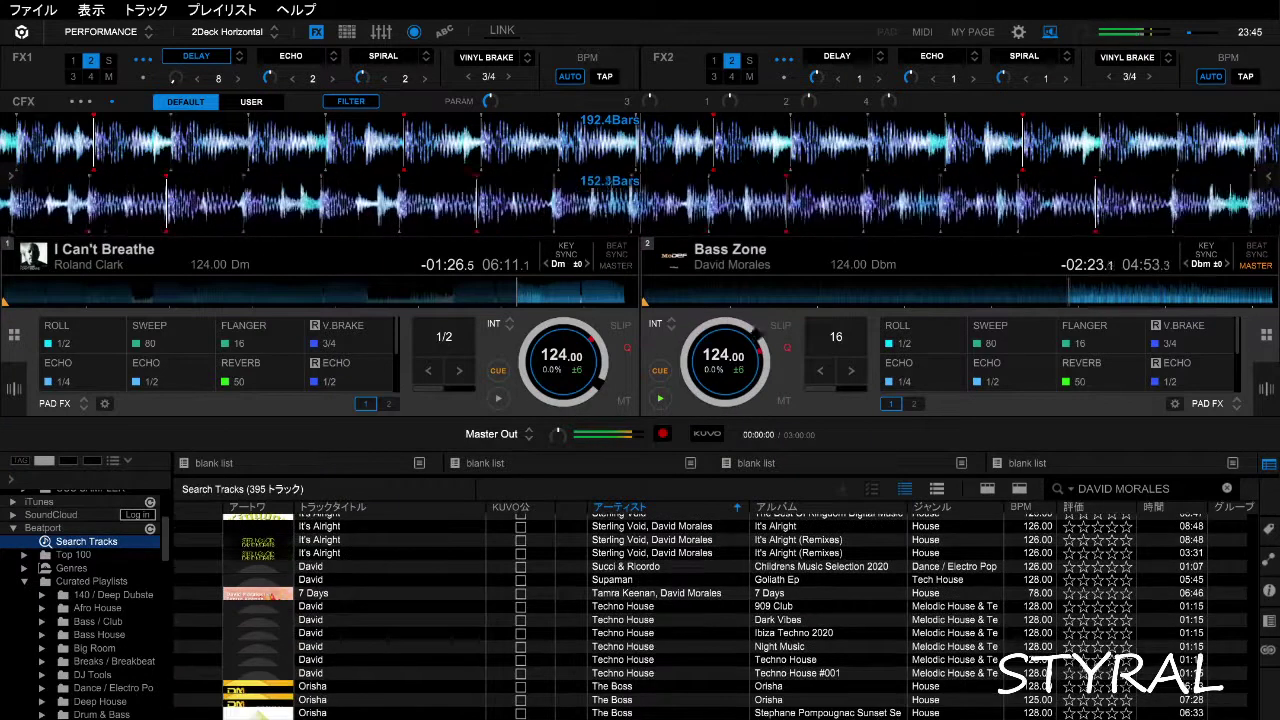
{"action": "scroll", "coordinate": [710, 616], "scroll_direction": "up", "scroll_amount": 4}
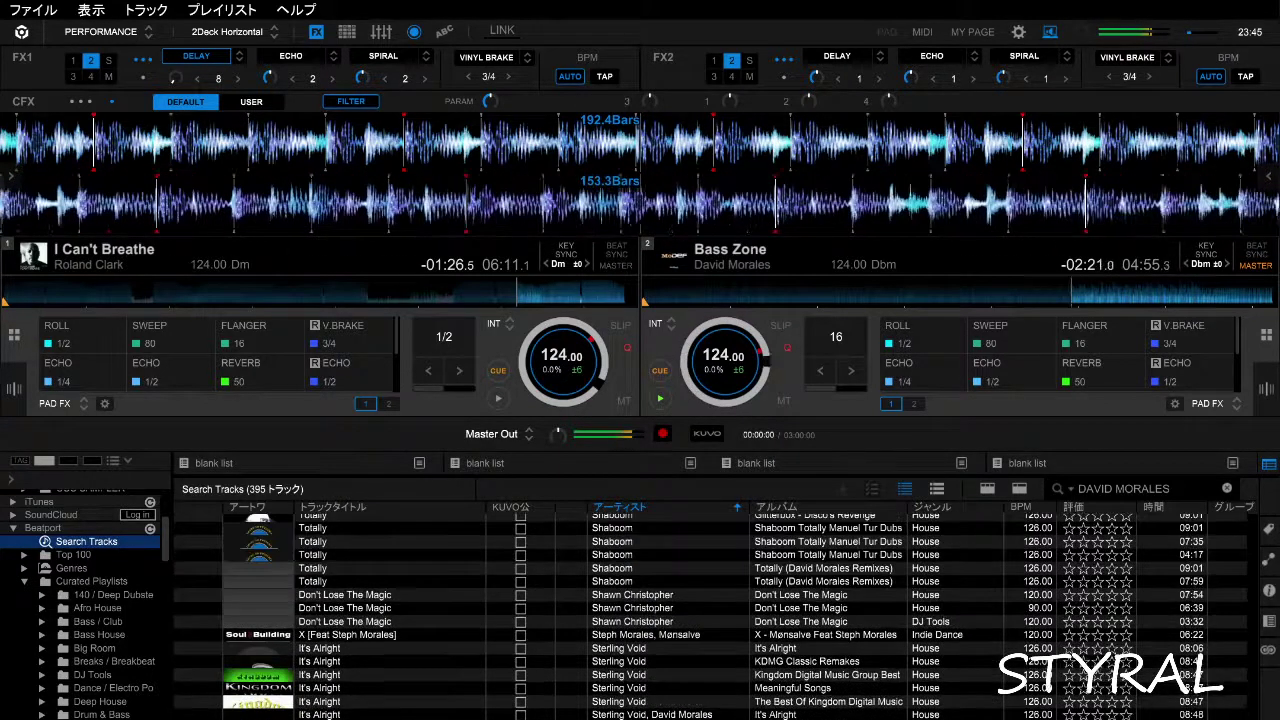
- Load the 06:41 Tech House version of Needin' U by The Face and David Morales onto deck 1 and start playing it
{"action": "scroll", "coordinate": [710, 616], "scroll_direction": "down", "scroll_amount": 7}
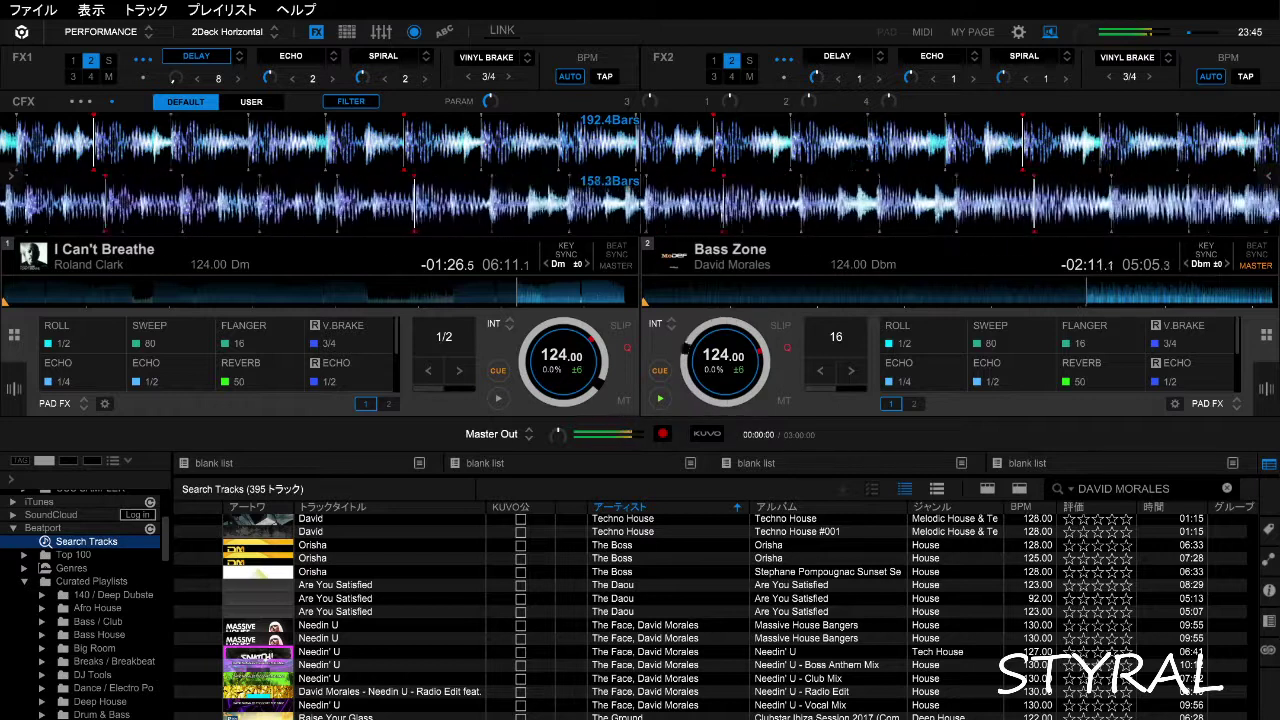
{"action": "left_click", "coordinate": [390, 691]}
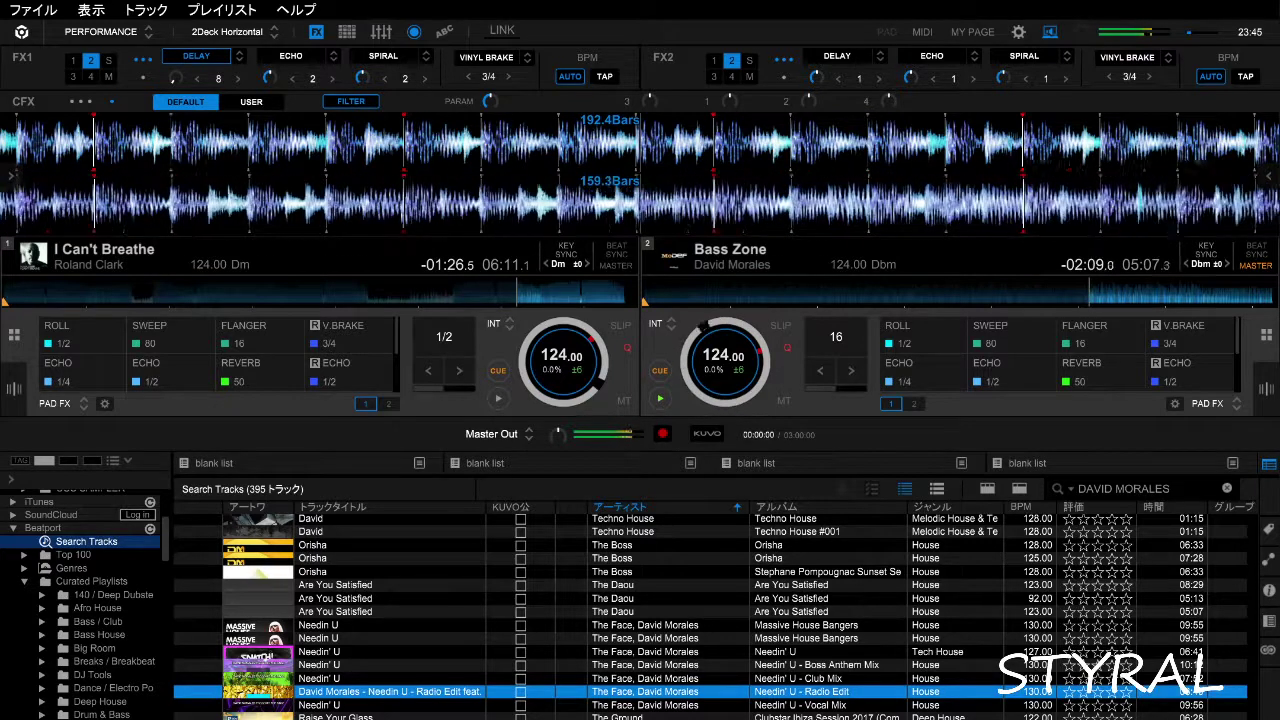
{"action": "left_click", "coordinate": [390, 625]}
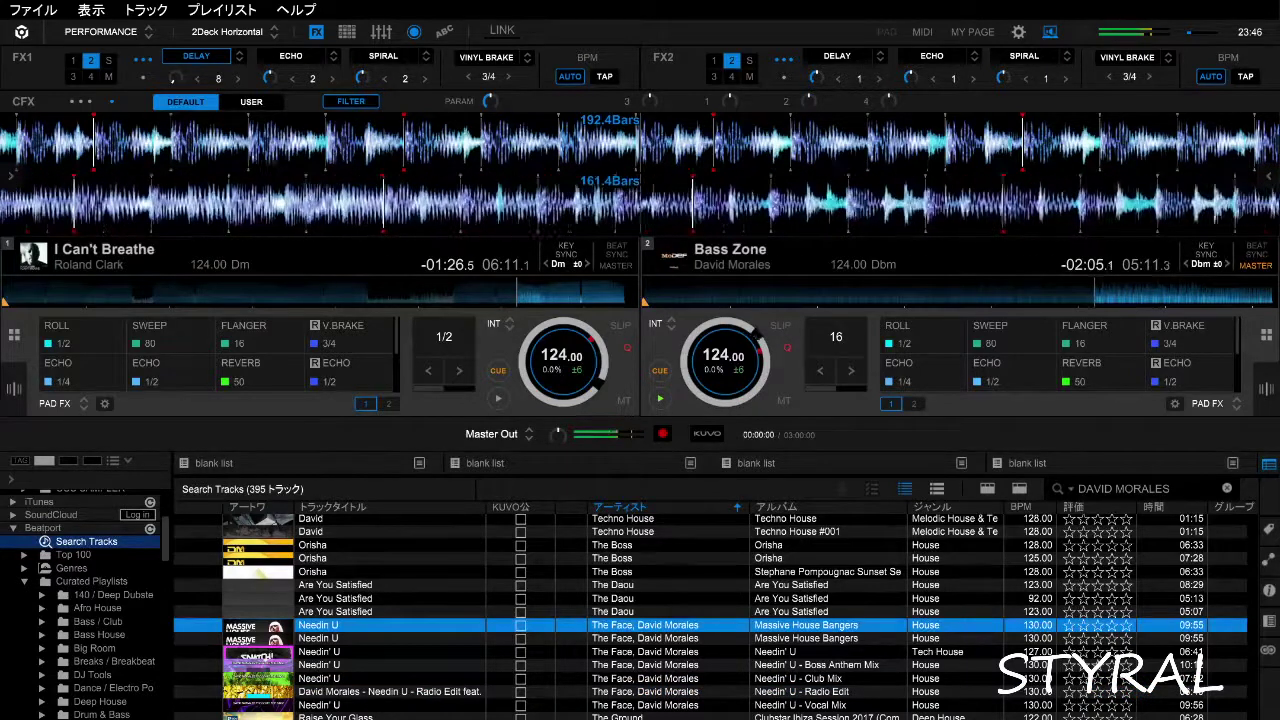
{"action": "left_click", "coordinate": [390, 651]}
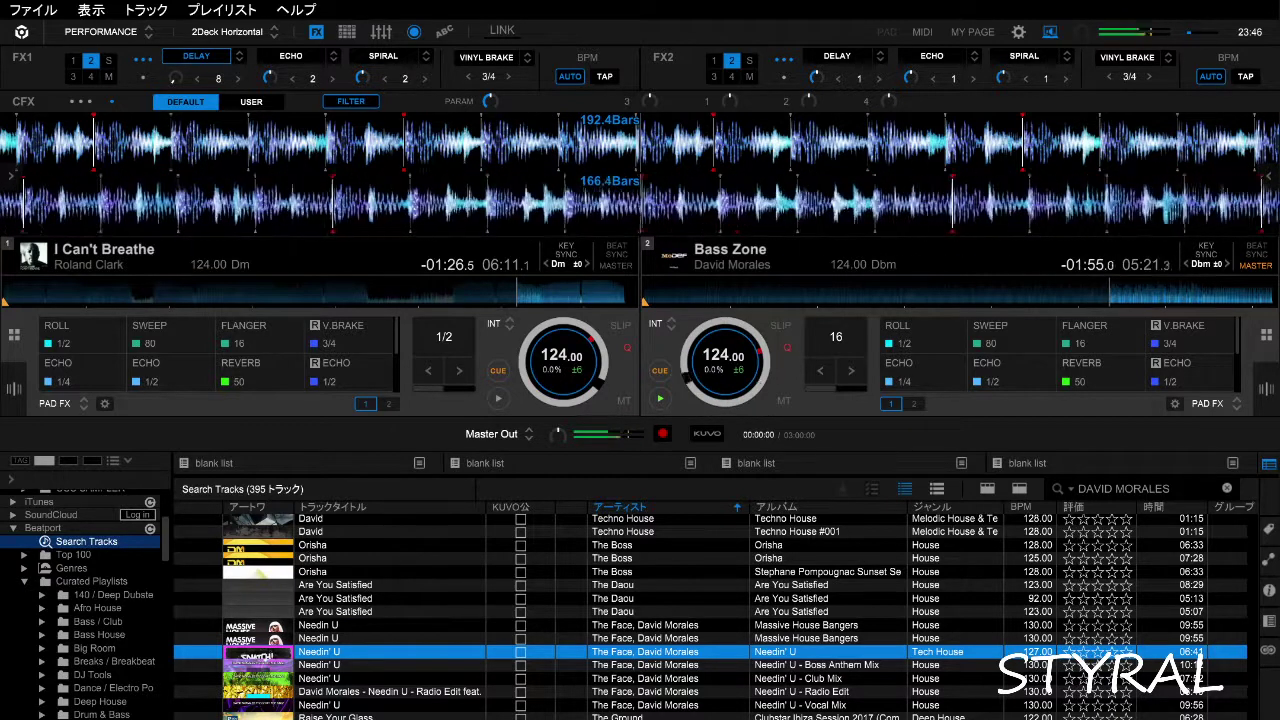
{"action": "key", "text": "shift+Left"}
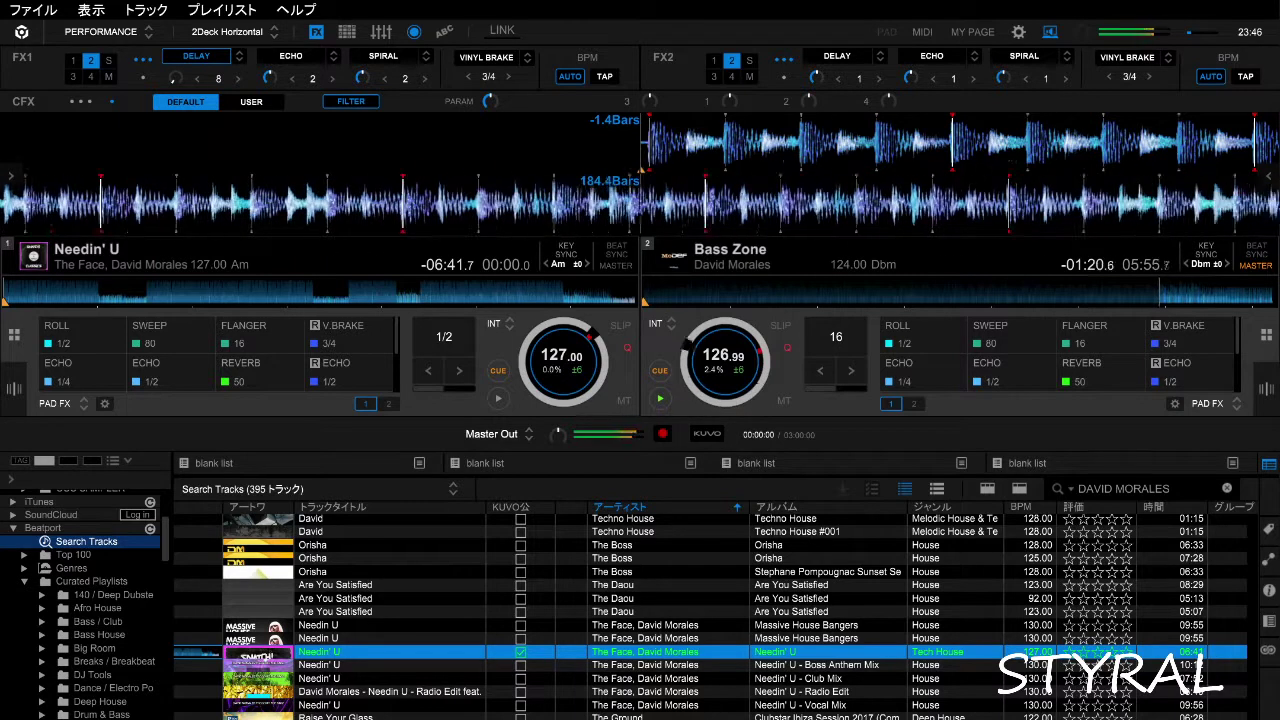
{"action": "key", "text": "z"}
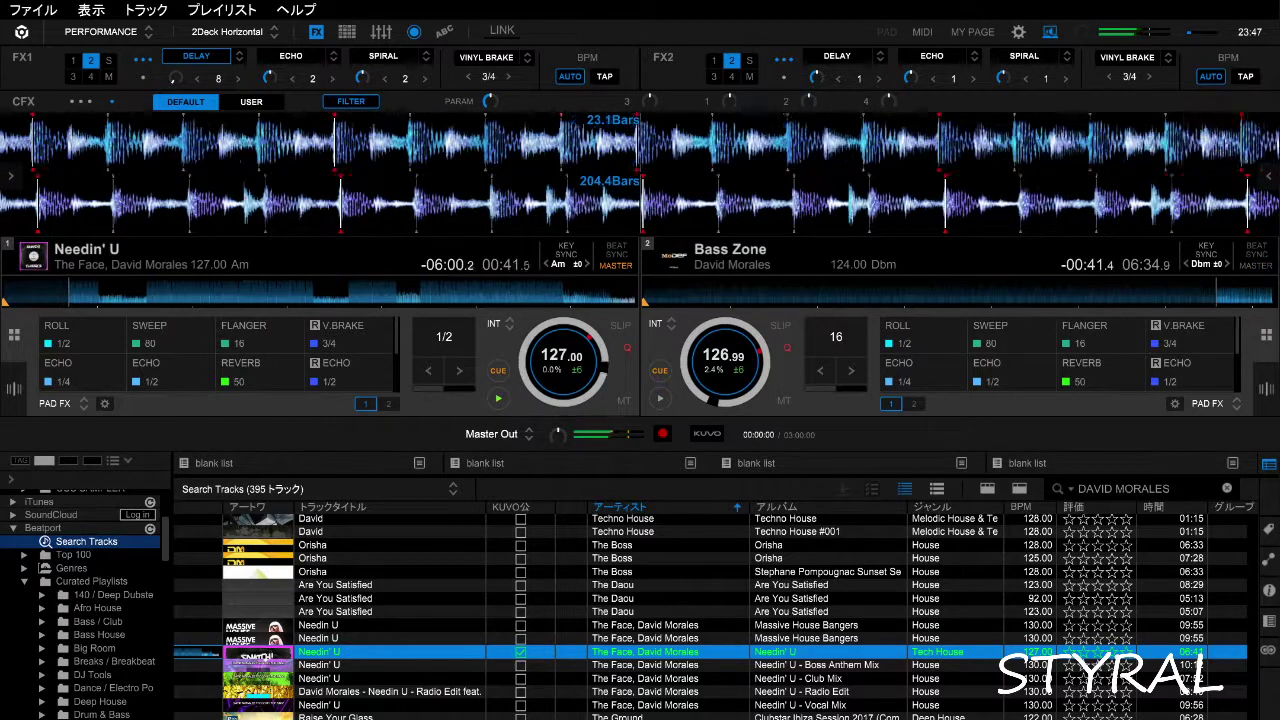
- Look further along the artist-sorted results and select the 06:34 version of Maka feat. Toshi by Timmy Regisford and David Morales
{"action": "scroll", "coordinate": [710, 615], "scroll_direction": "down", "scroll_amount": 3}
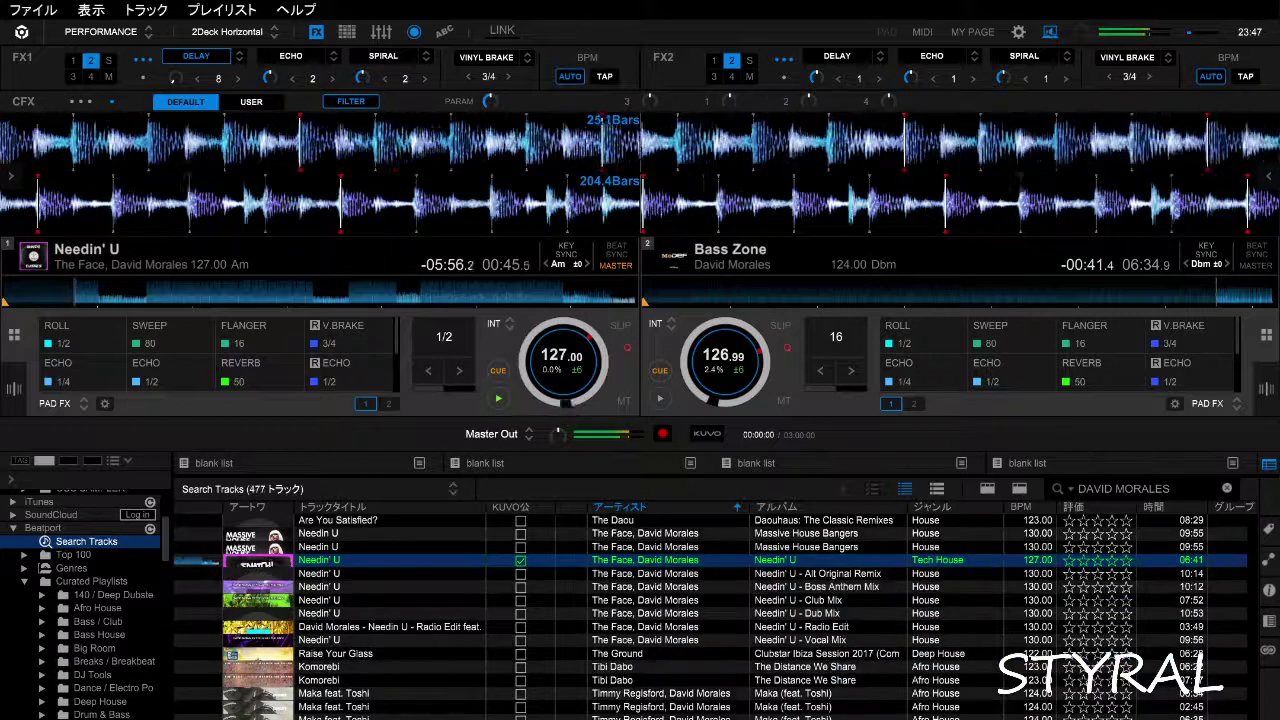
{"action": "scroll", "coordinate": [710, 615], "scroll_direction": "down", "scroll_amount": 2}
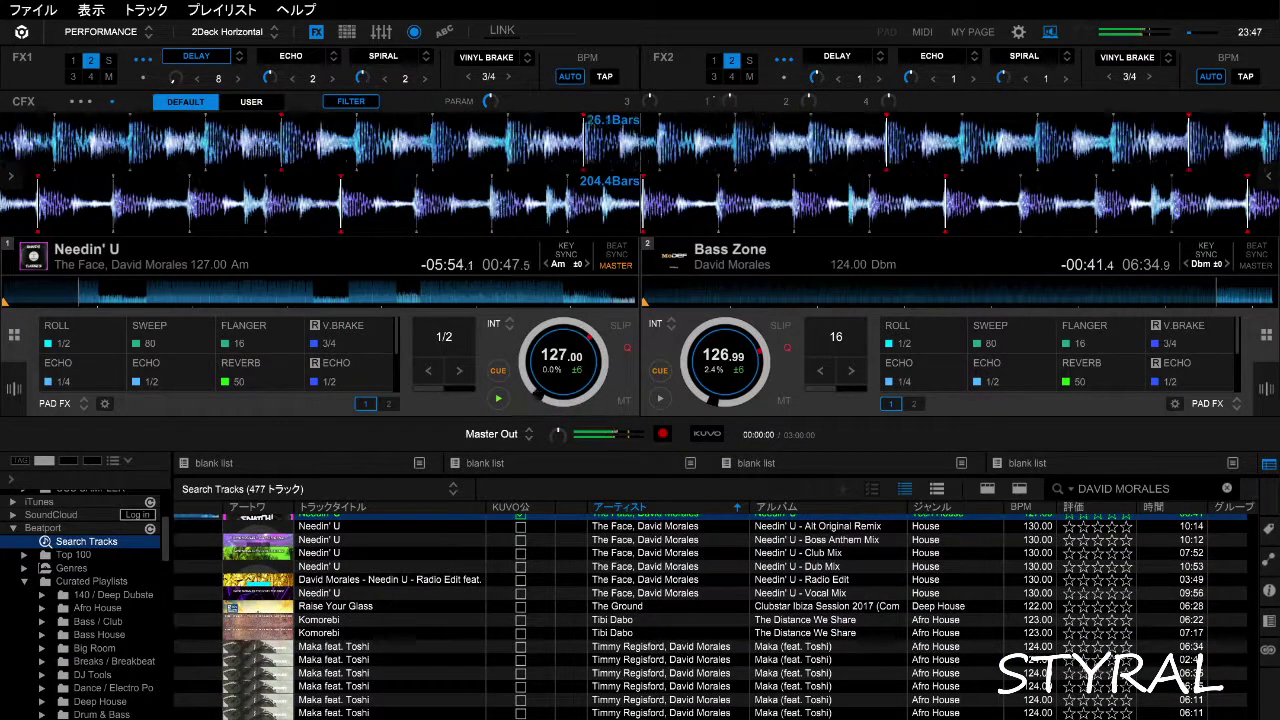
{"action": "left_click", "coordinate": [334, 646]}
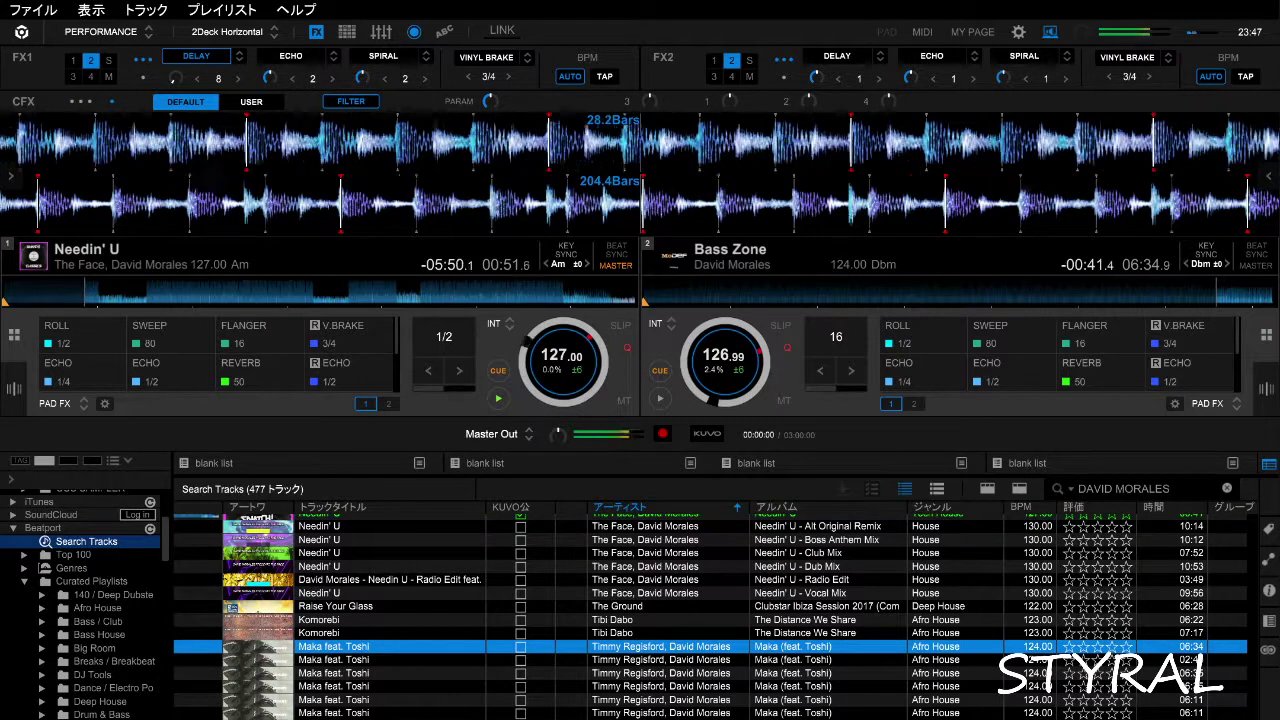
{"action": "scroll", "coordinate": [710, 616], "scroll_direction": "down", "scroll_amount": 4}
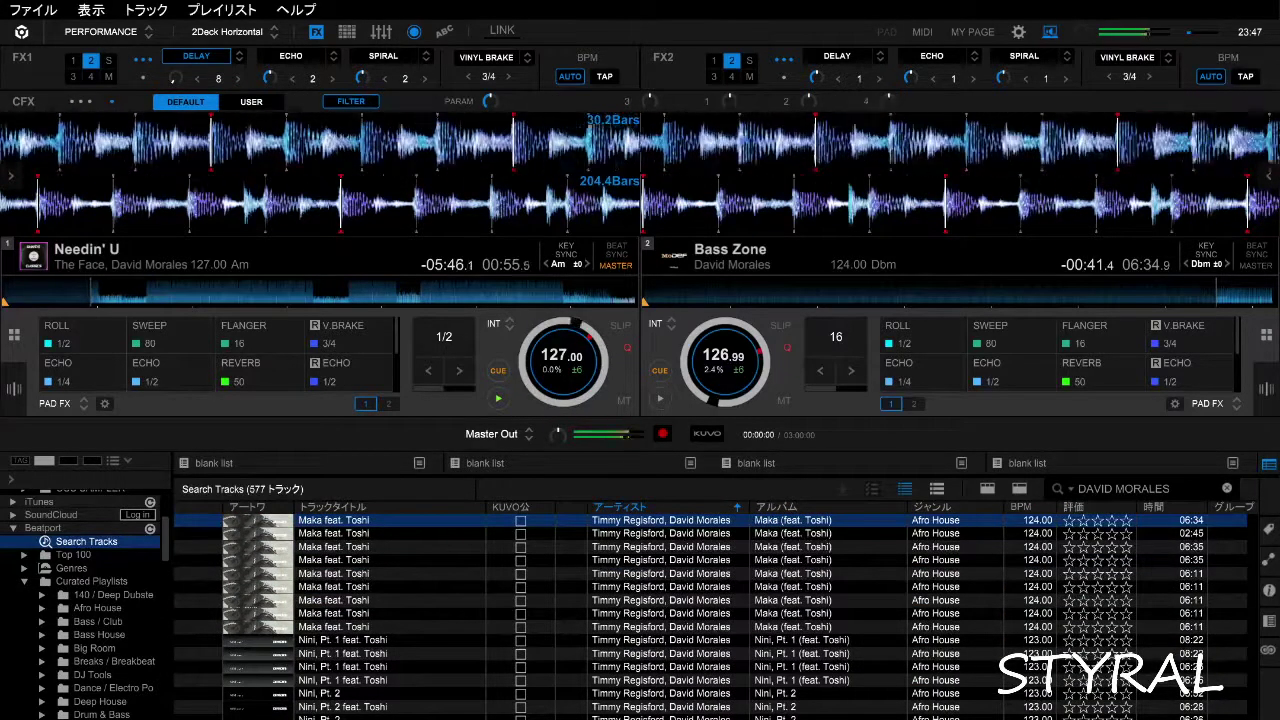
{"action": "scroll", "coordinate": [710, 616], "scroll_direction": "up", "scroll_amount": 2}
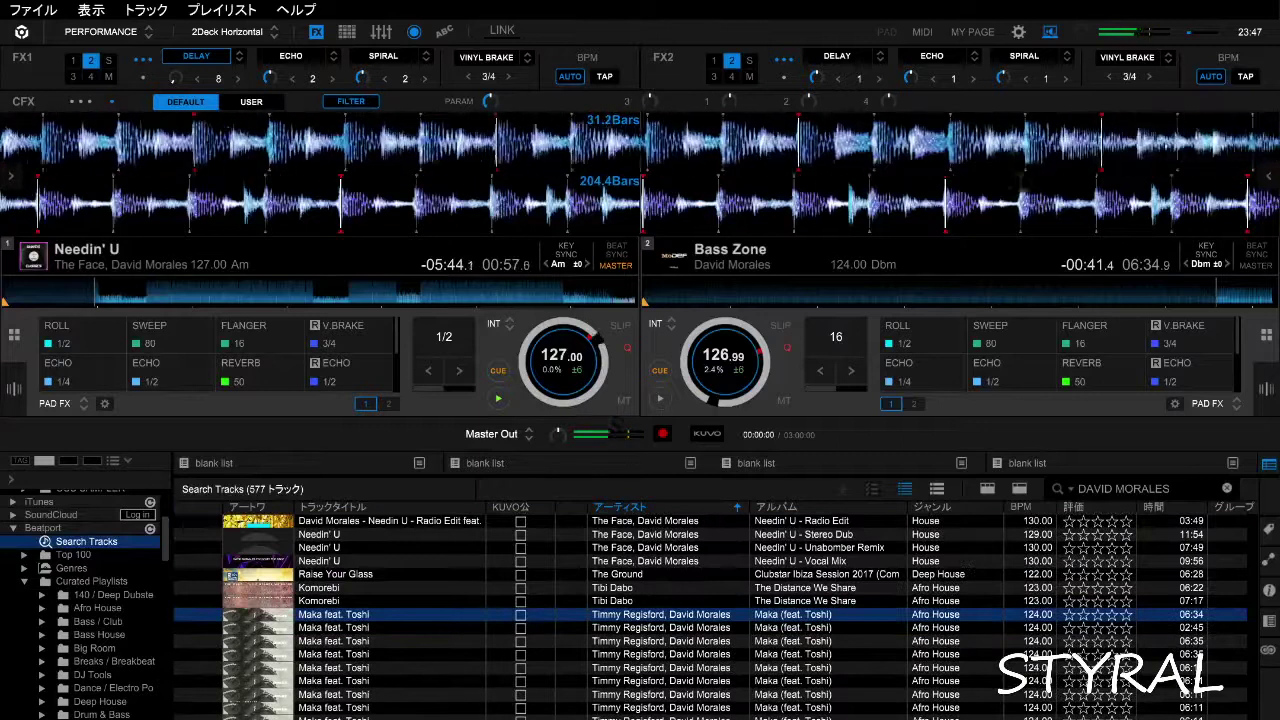
- Load the 07:55 version of Planet Called Love from the Planet Called Love - Remixes album onto deck 2
{"action": "scroll", "coordinate": [710, 616], "scroll_direction": "down", "scroll_amount": 2}
{"action": "scroll", "coordinate": [710, 616], "scroll_direction": "down", "scroll_amount": 2}
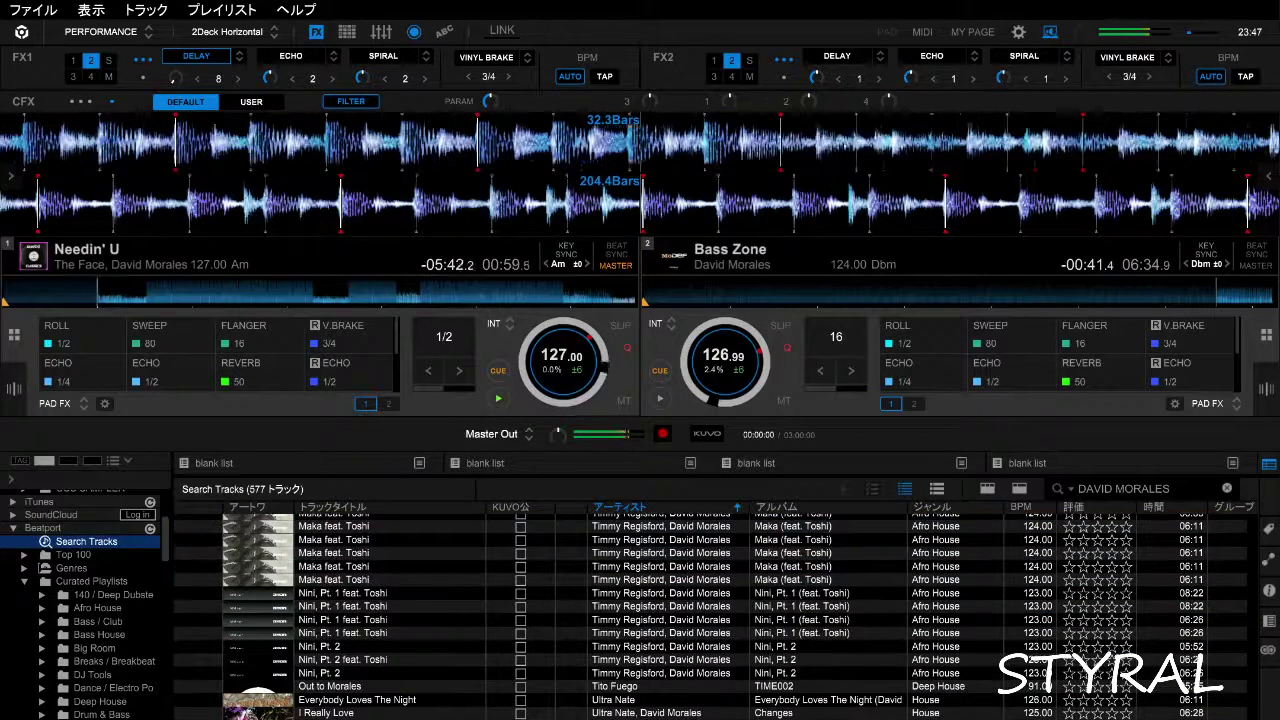
{"action": "scroll", "coordinate": [710, 616], "scroll_direction": "down", "scroll_amount": 1}
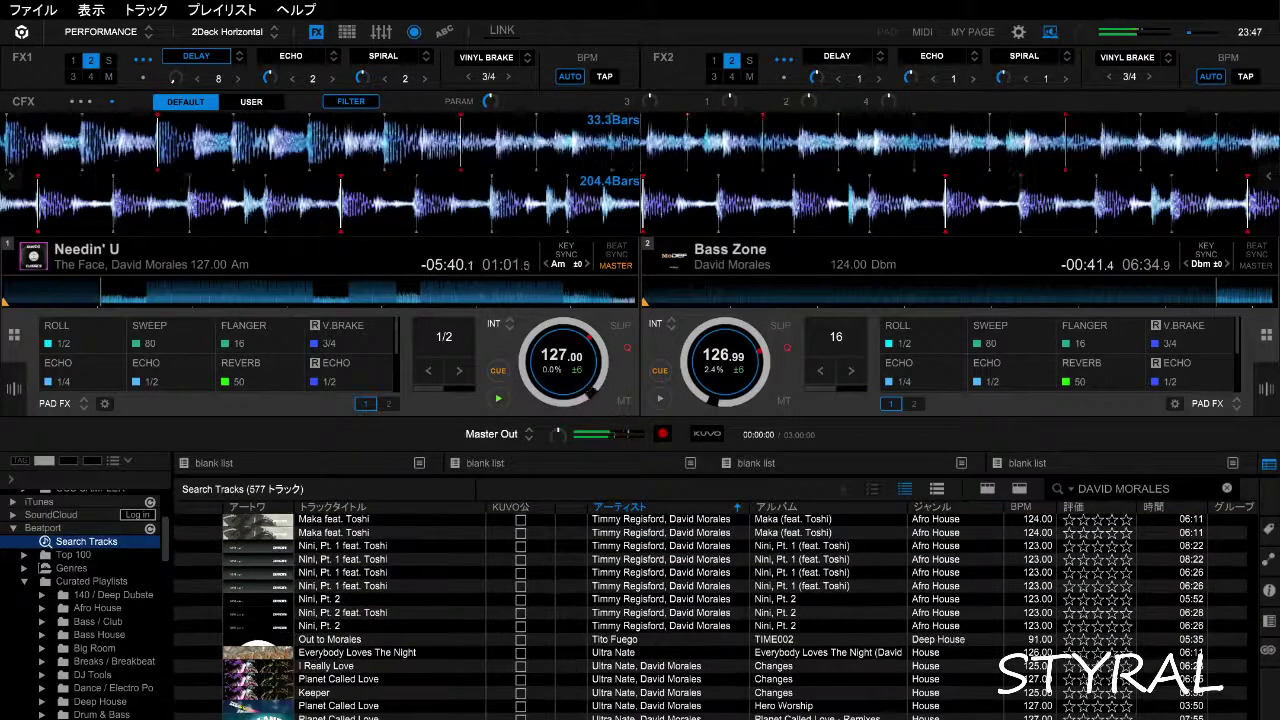
{"action": "left_click", "coordinate": [340, 679]}
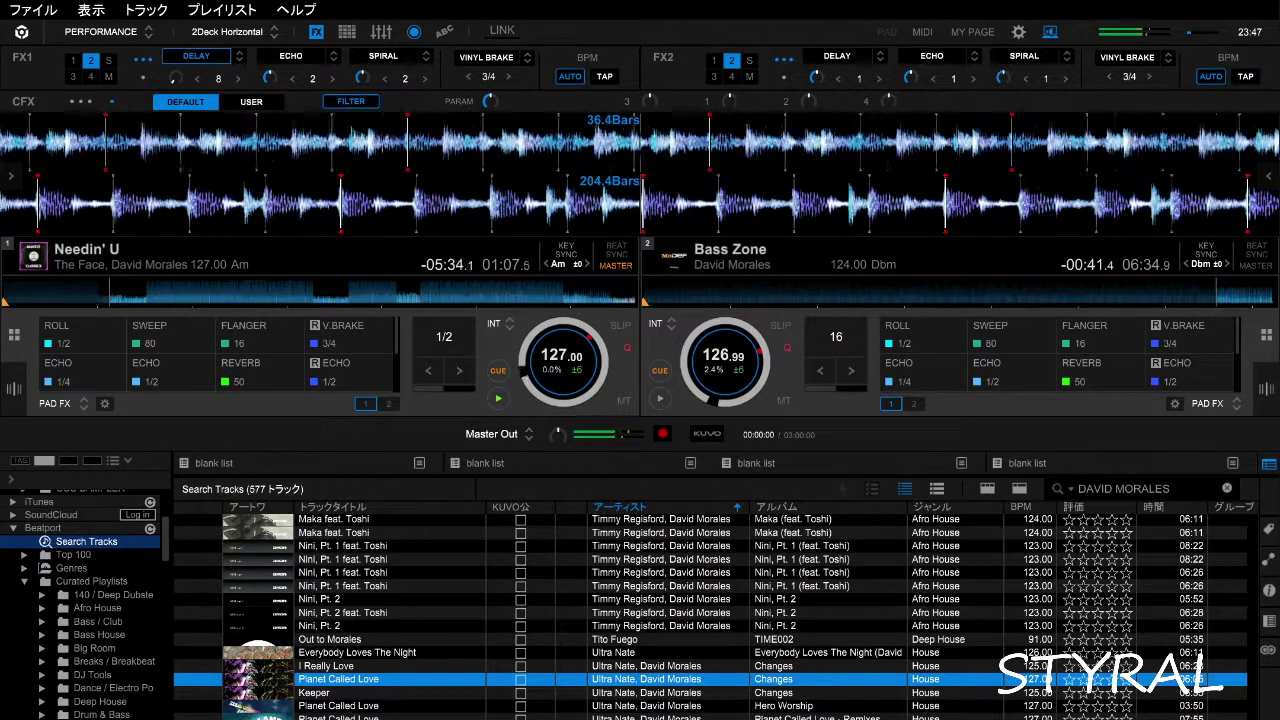
{"action": "scroll", "coordinate": [710, 615], "scroll_direction": "down", "scroll_amount": 2}
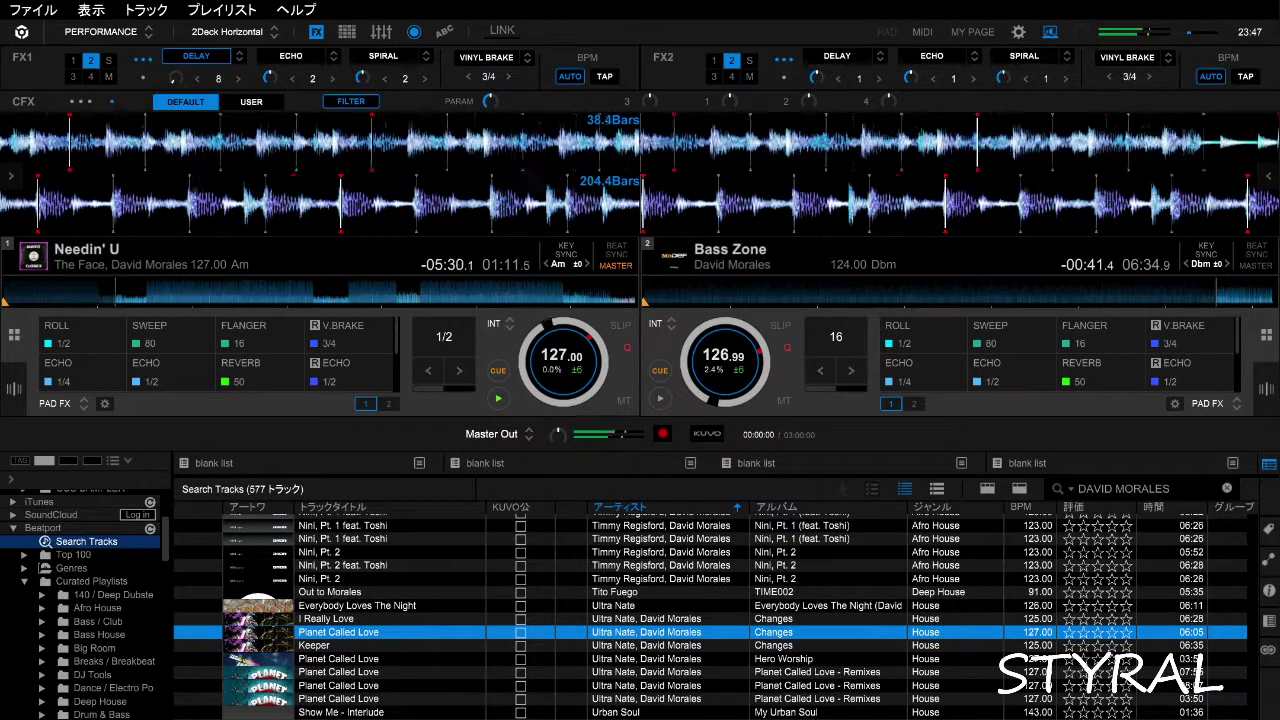
{"action": "left_click", "coordinate": [340, 672]}
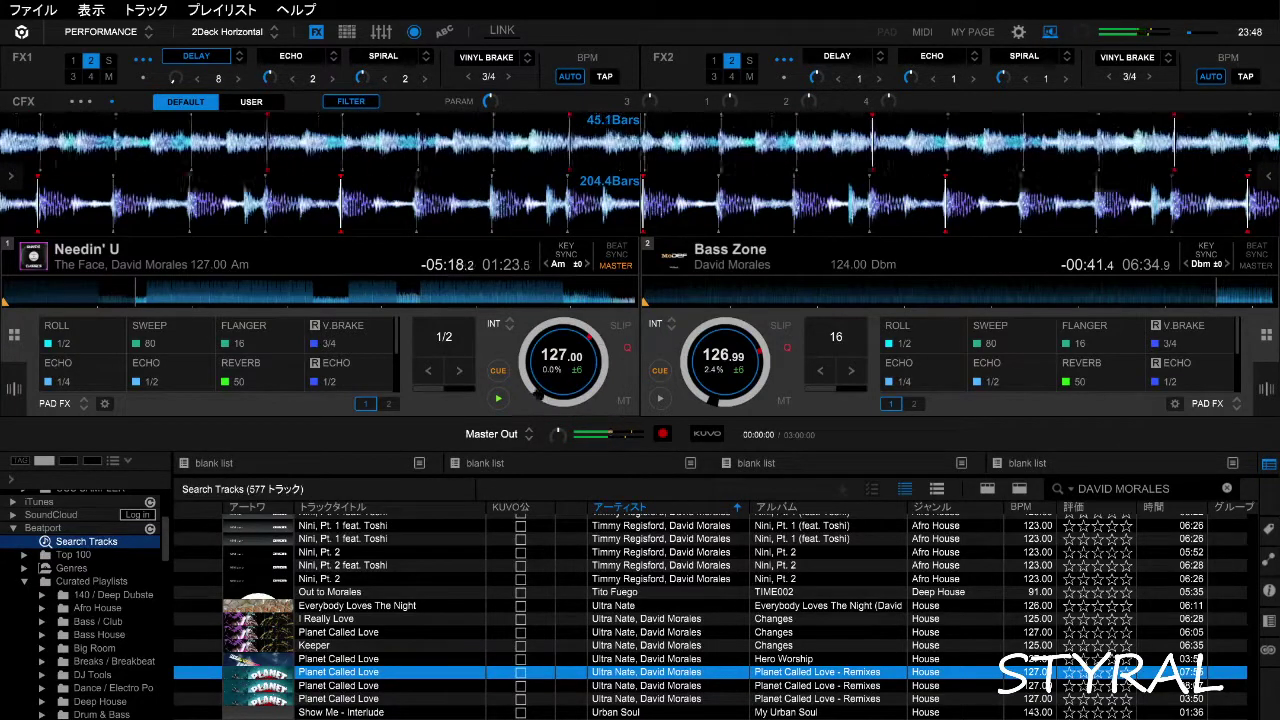
{"action": "key", "text": "shift+Right"}
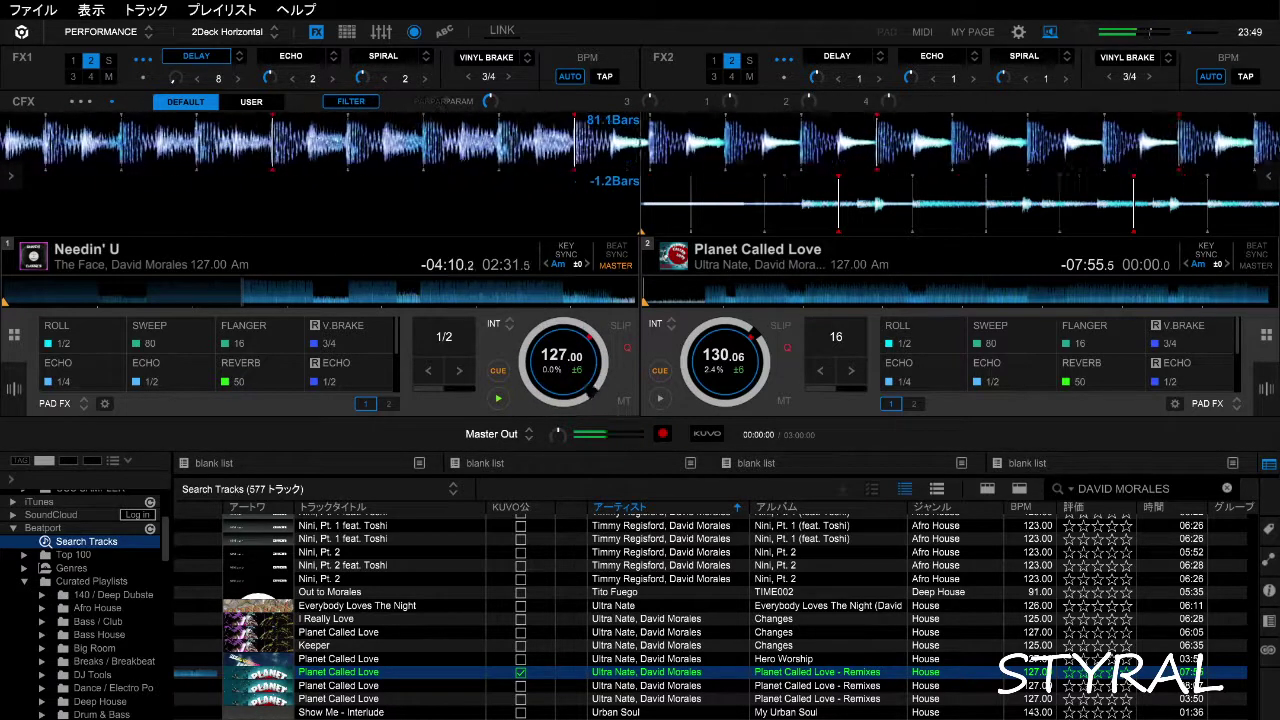
- Replace the search term with "Daftpunk" and run the Beatport track search
{"action": "left_click", "coordinate": [1226, 488]}
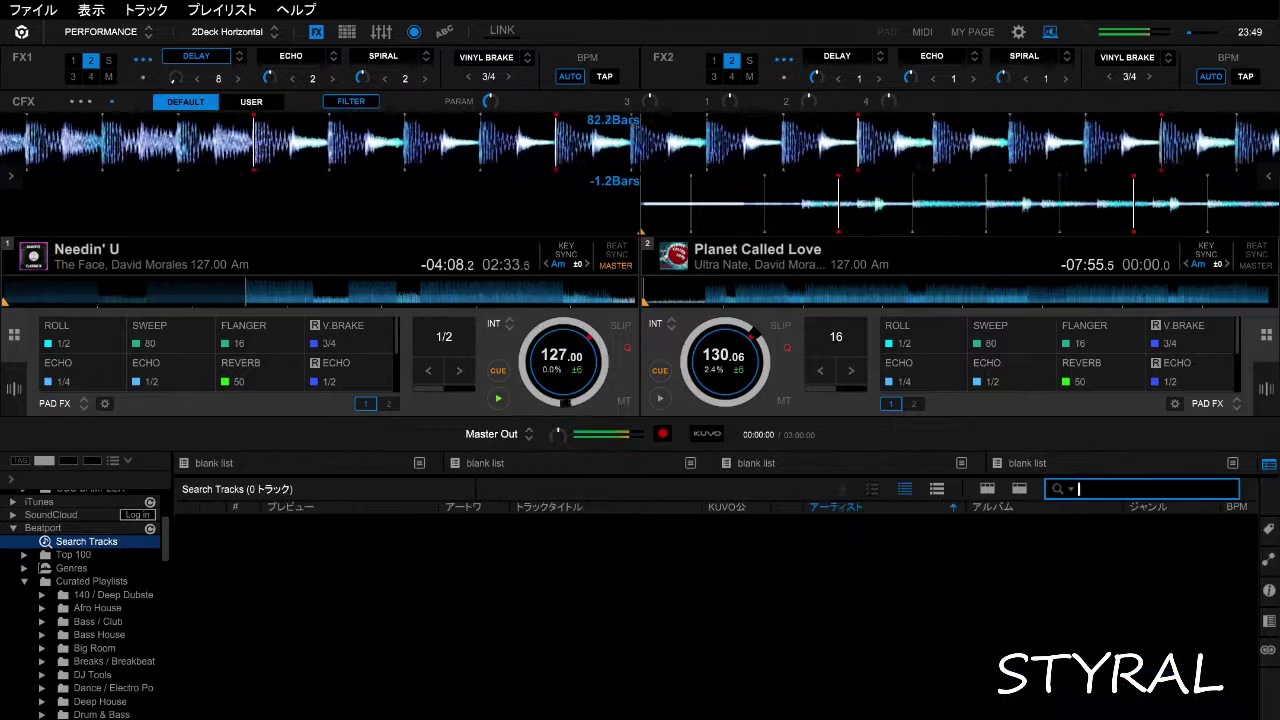
{"action": "type", "text": "Daftpunk"}
{"action": "key", "text": "Return"}
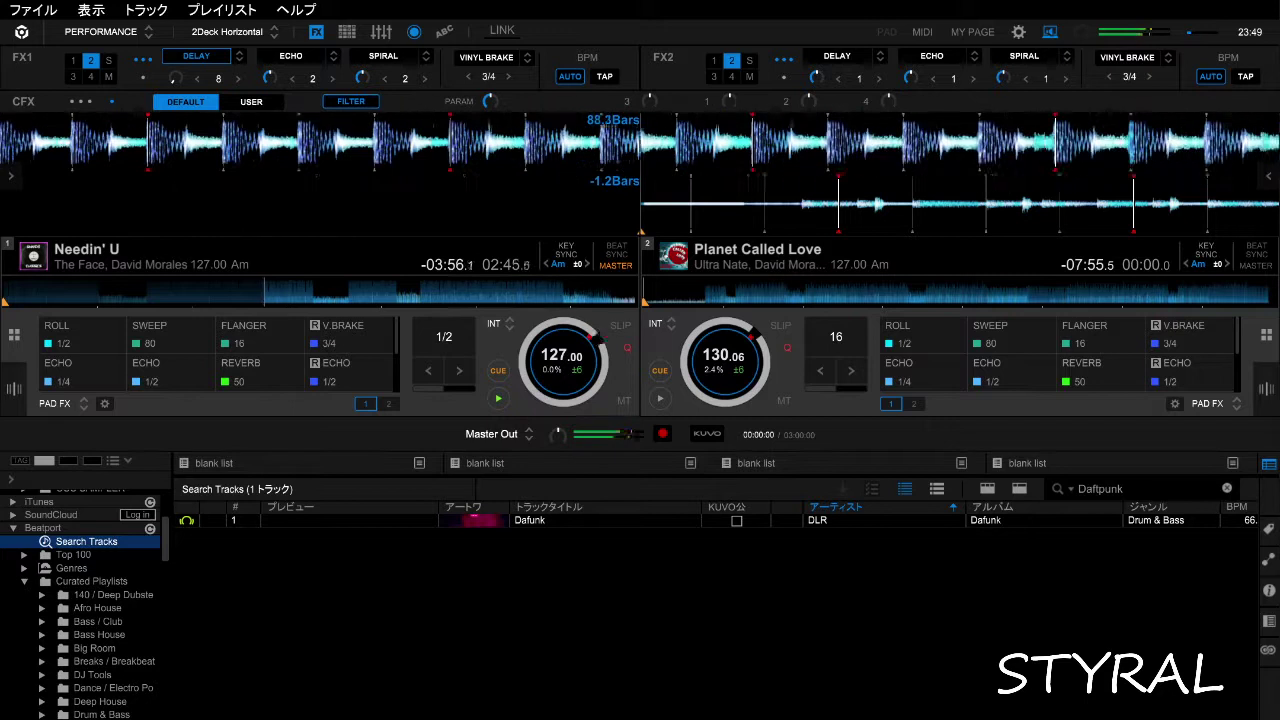
- Correct the search term to "Daft punk", rerun the search and bring the results' BPM and rating details into view
{"action": "left_click", "coordinate": [1124, 488]}
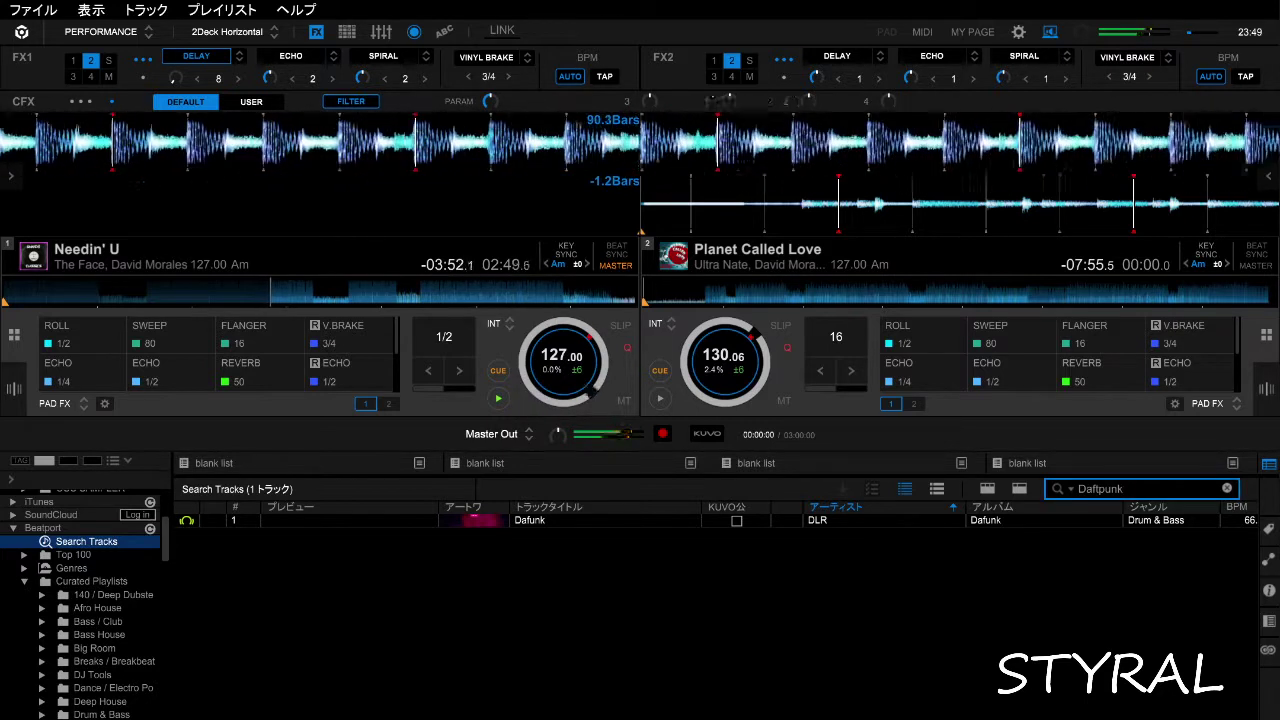
{"action": "left_click", "coordinate": [1100, 488]}
{"action": "key", "text": "Return"}
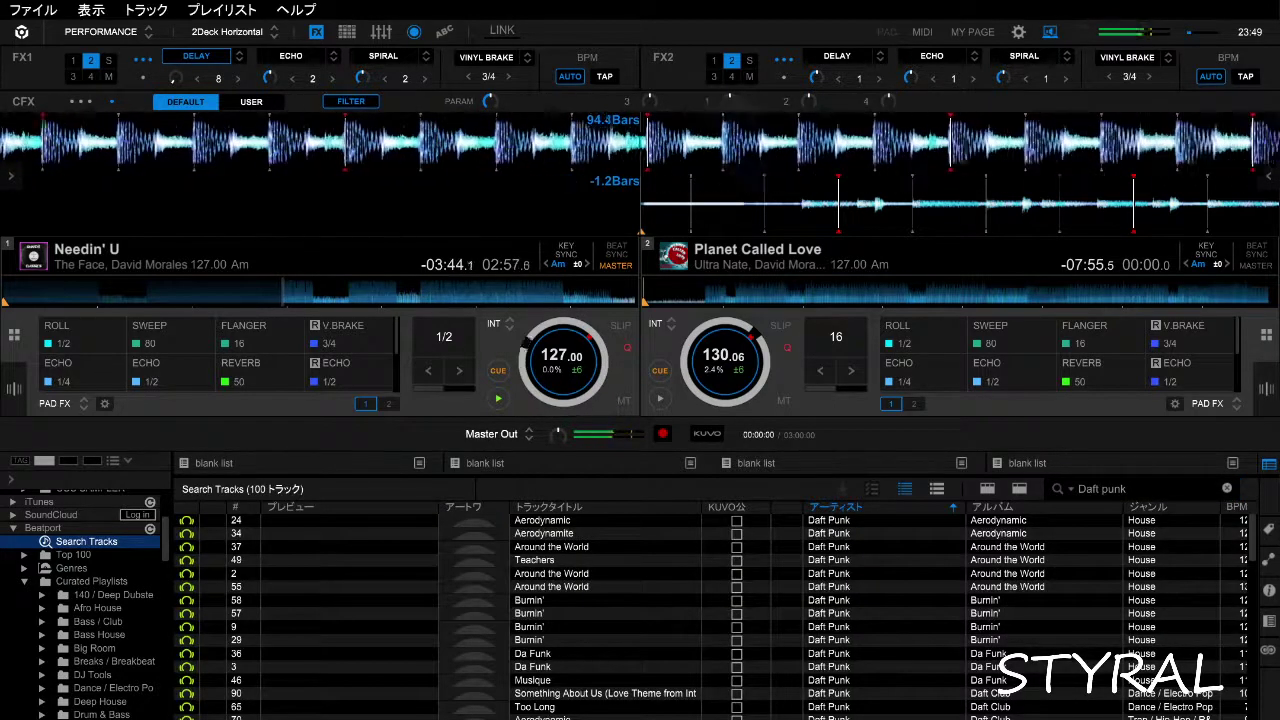
{"action": "scroll", "coordinate": [710, 610], "scroll_direction": "right", "scroll_amount": 3}
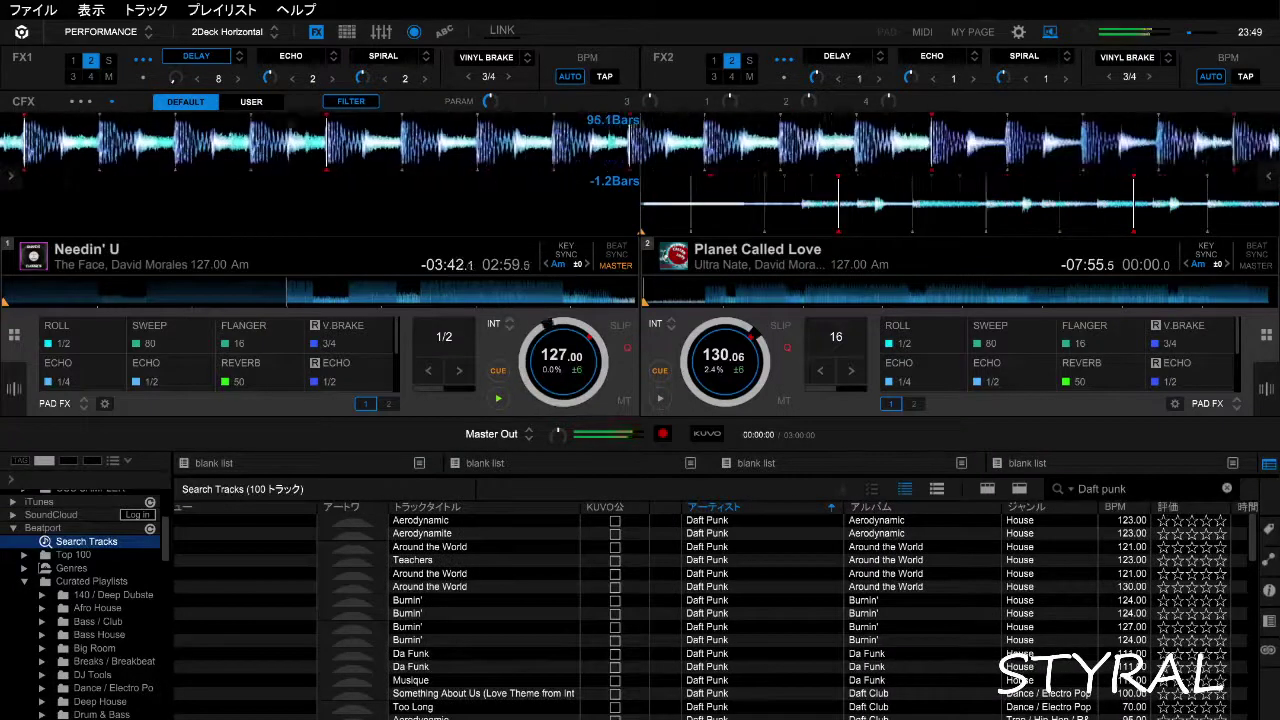
- Look through the artist-sorted Daft Punk results and re-sort them by ascending BPM
{"action": "scroll", "coordinate": [710, 615], "scroll_direction": "down", "scroll_amount": 1}
{"action": "scroll", "coordinate": [710, 615], "scroll_direction": "down", "scroll_amount": 3}
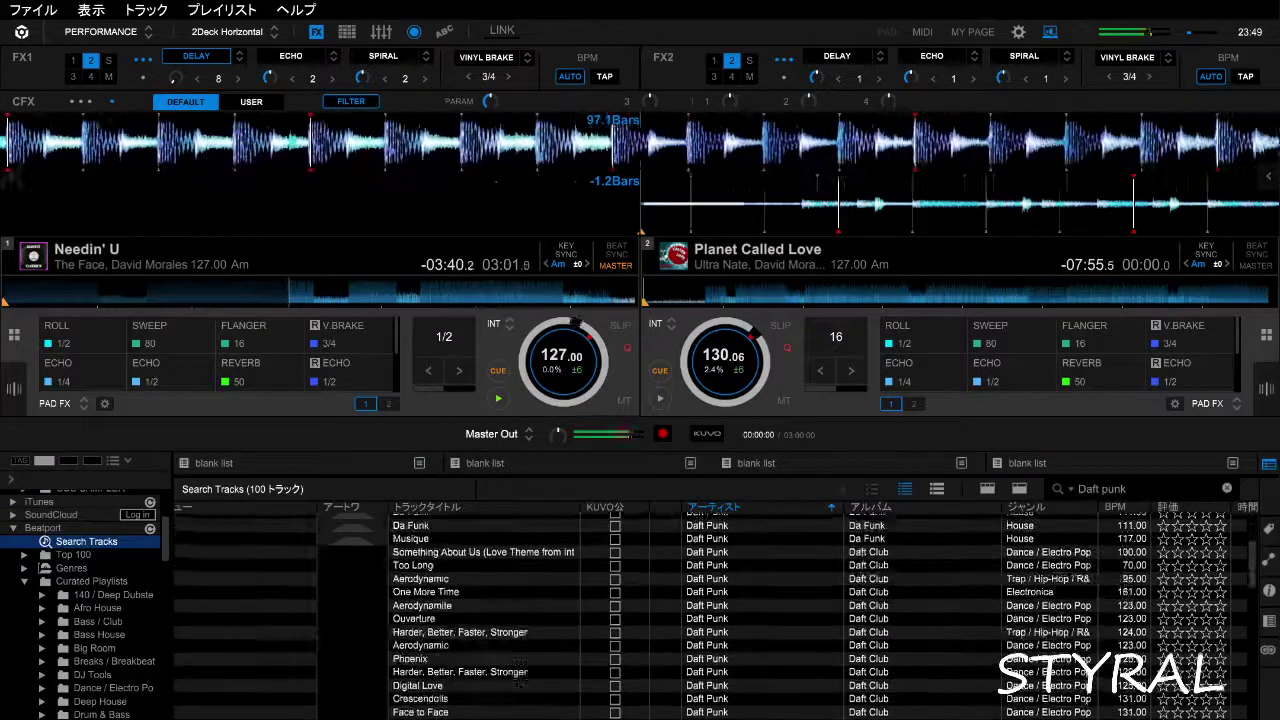
{"action": "scroll", "coordinate": [715, 615], "scroll_direction": "down", "scroll_amount": 5}
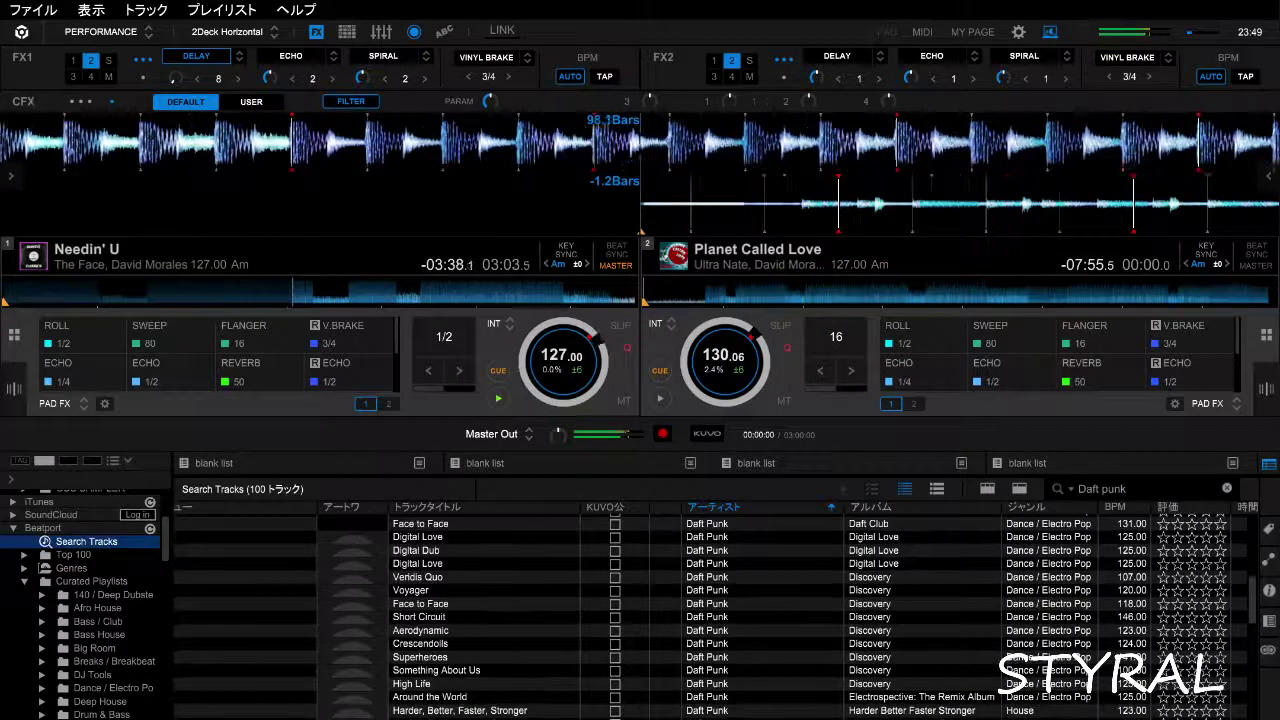
{"action": "scroll", "coordinate": [715, 615], "scroll_direction": "down", "scroll_amount": 8}
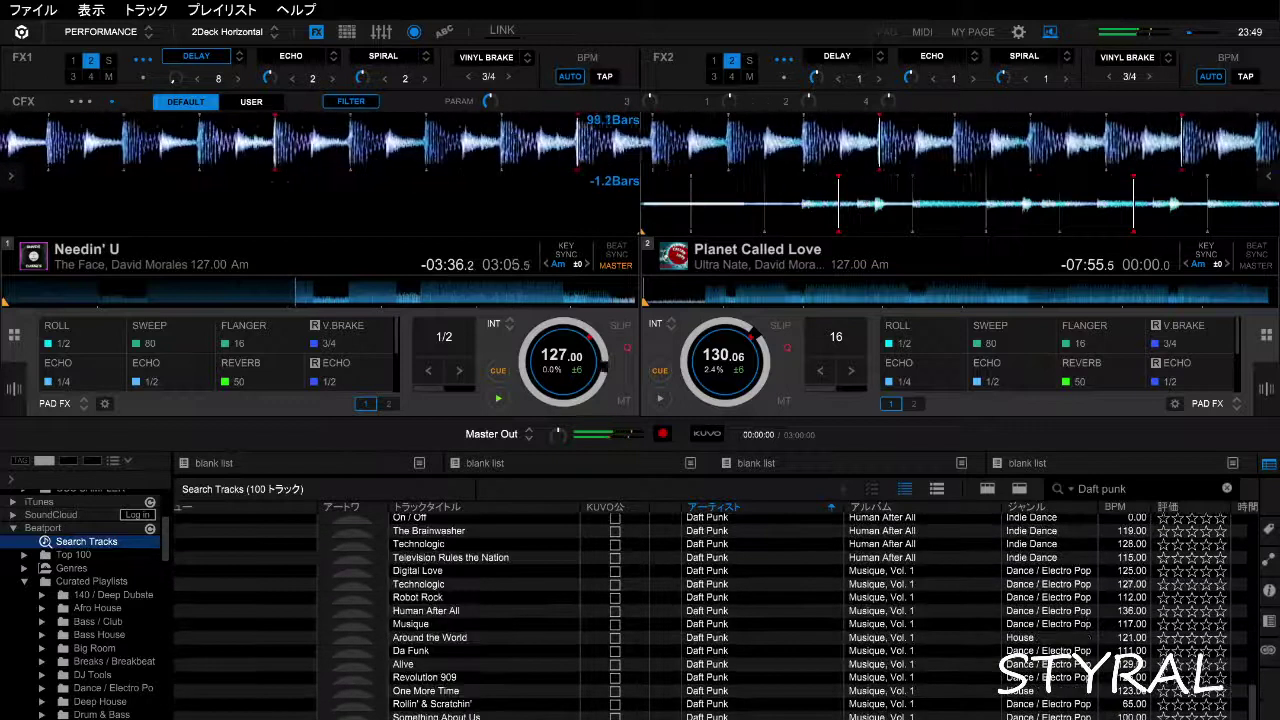
{"action": "left_click", "coordinate": [1115, 507]}
{"action": "scroll", "coordinate": [715, 615], "scroll_direction": "up", "scroll_amount": 2}
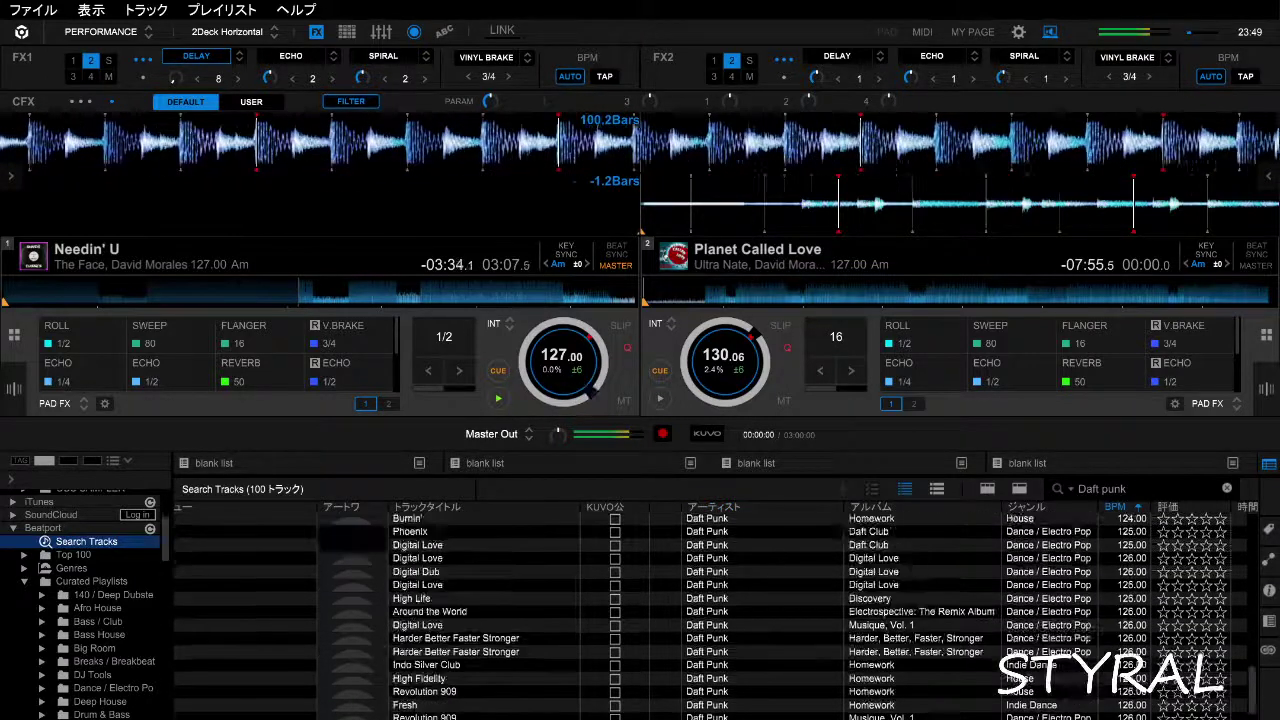
- Examine the Daft Punk tracks between about 125 and 141 BPM and slightly widen the artist column
{"action": "scroll", "coordinate": [715, 615], "scroll_direction": "down", "scroll_amount": 2}
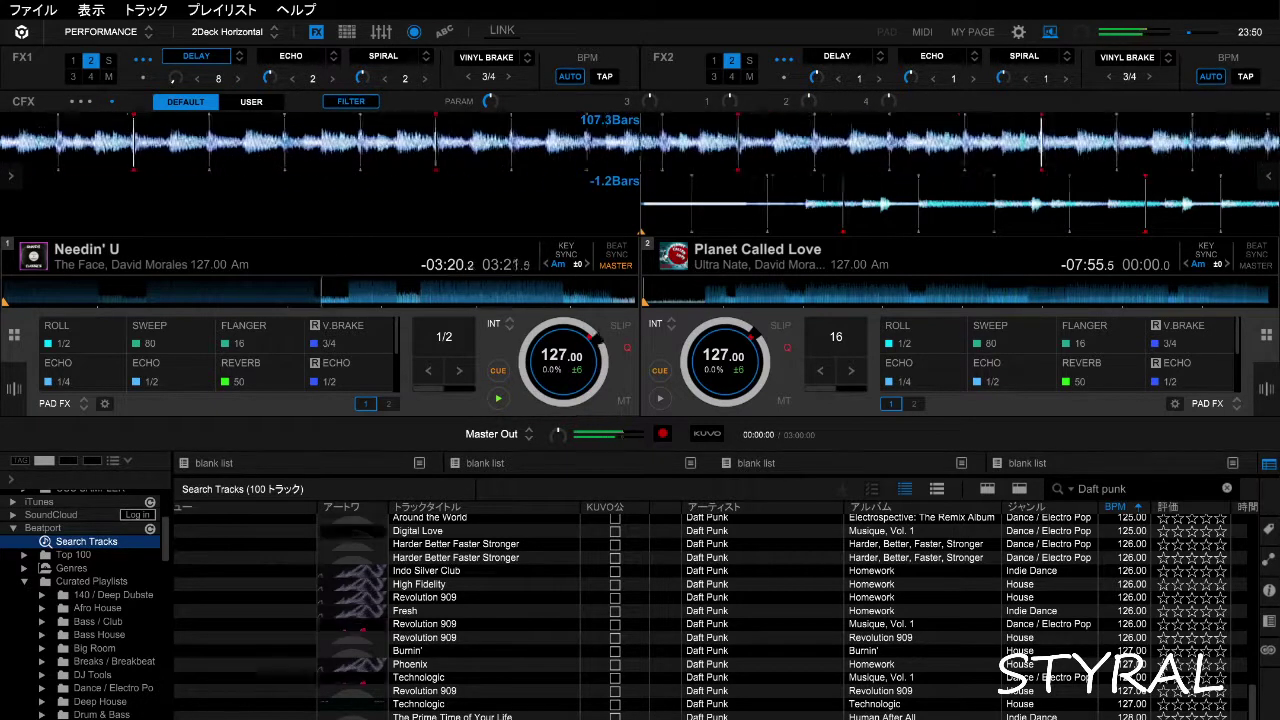
{"action": "scroll", "coordinate": [710, 615], "scroll_direction": "up", "scroll_amount": 2}
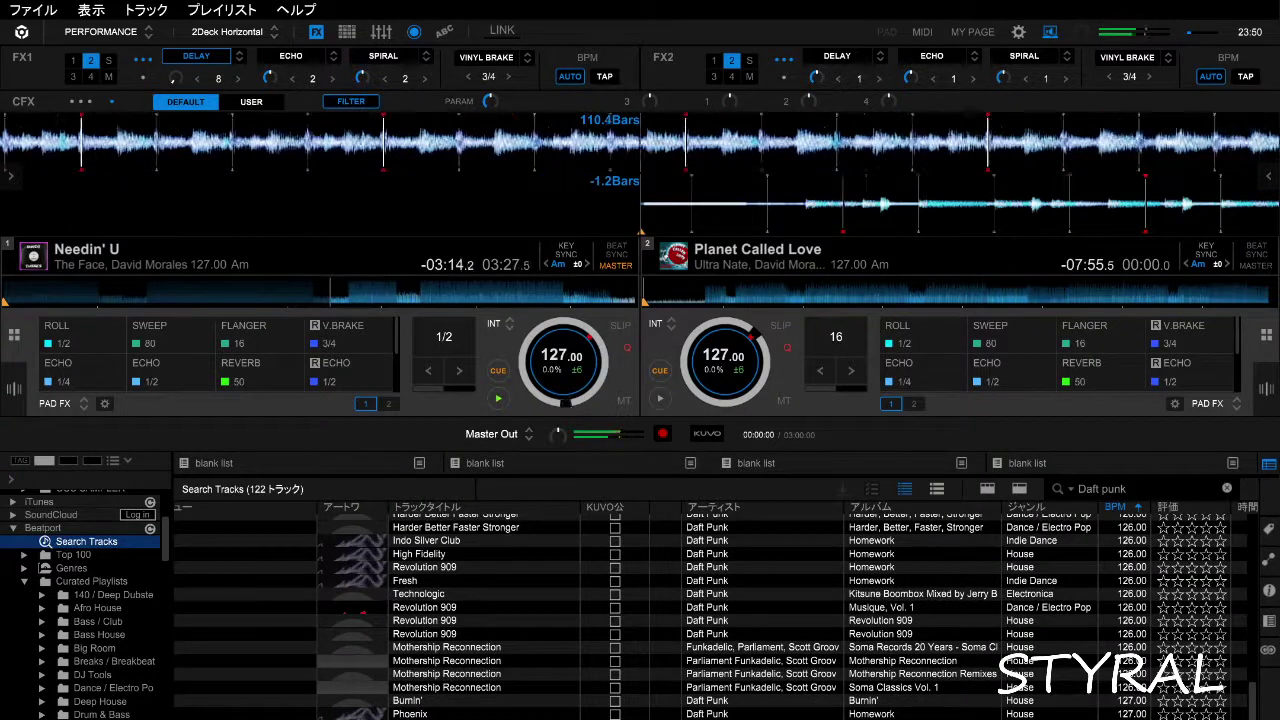
{"action": "scroll", "coordinate": [710, 615], "scroll_direction": "down", "scroll_amount": 4}
{"action": "scroll", "coordinate": [710, 615], "scroll_direction": "down", "scroll_amount": 2}
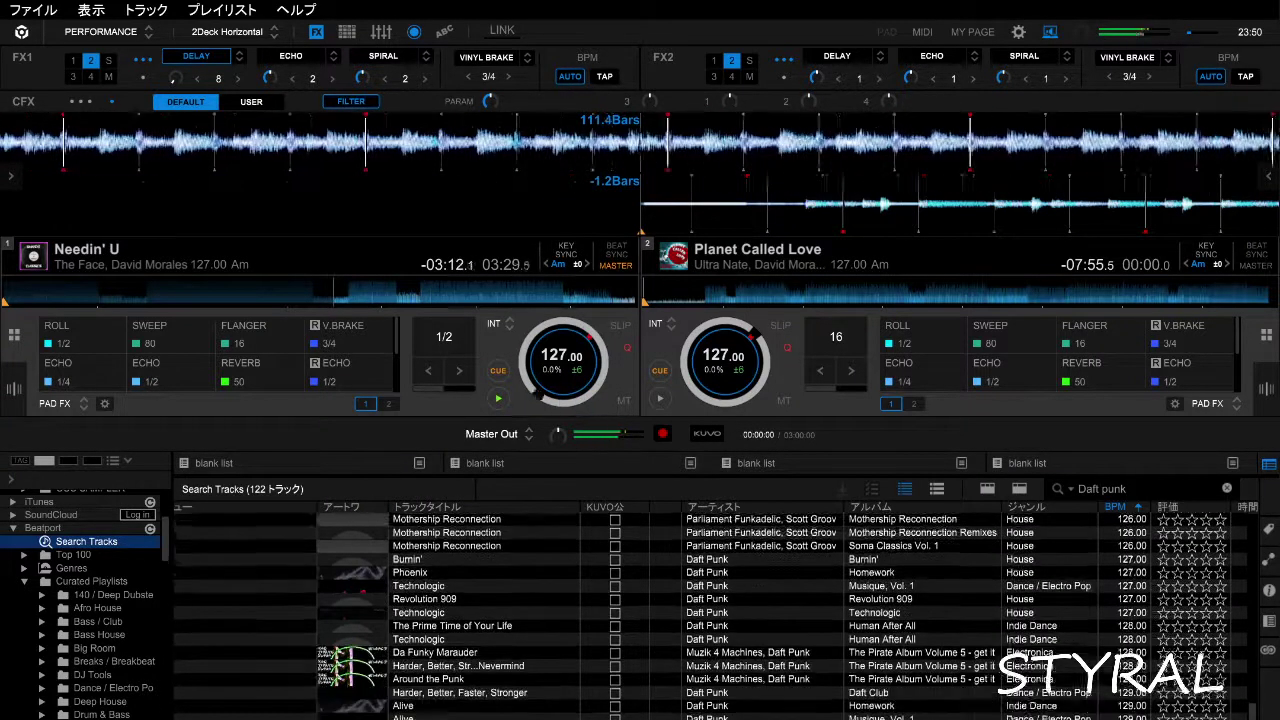
{"action": "scroll", "coordinate": [710, 615], "scroll_direction": "down", "scroll_amount": 5}
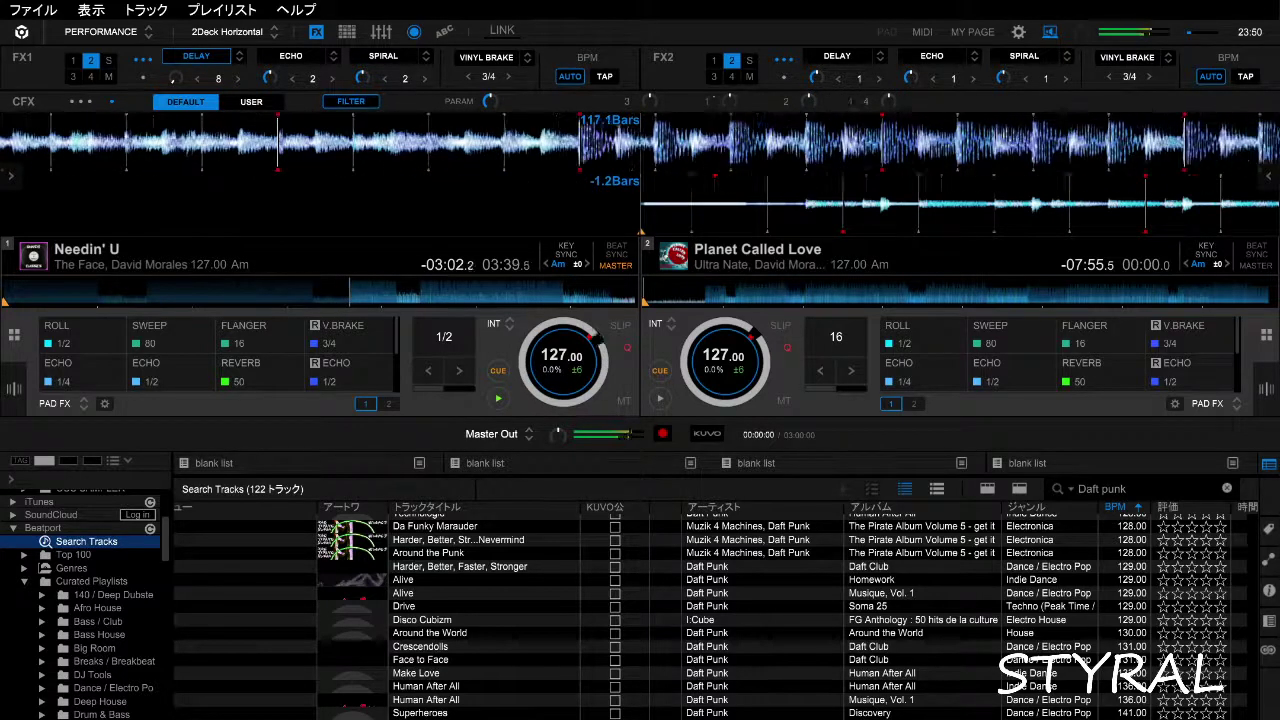
{"action": "scroll", "coordinate": [710, 616], "scroll_direction": "down", "scroll_amount": 1}
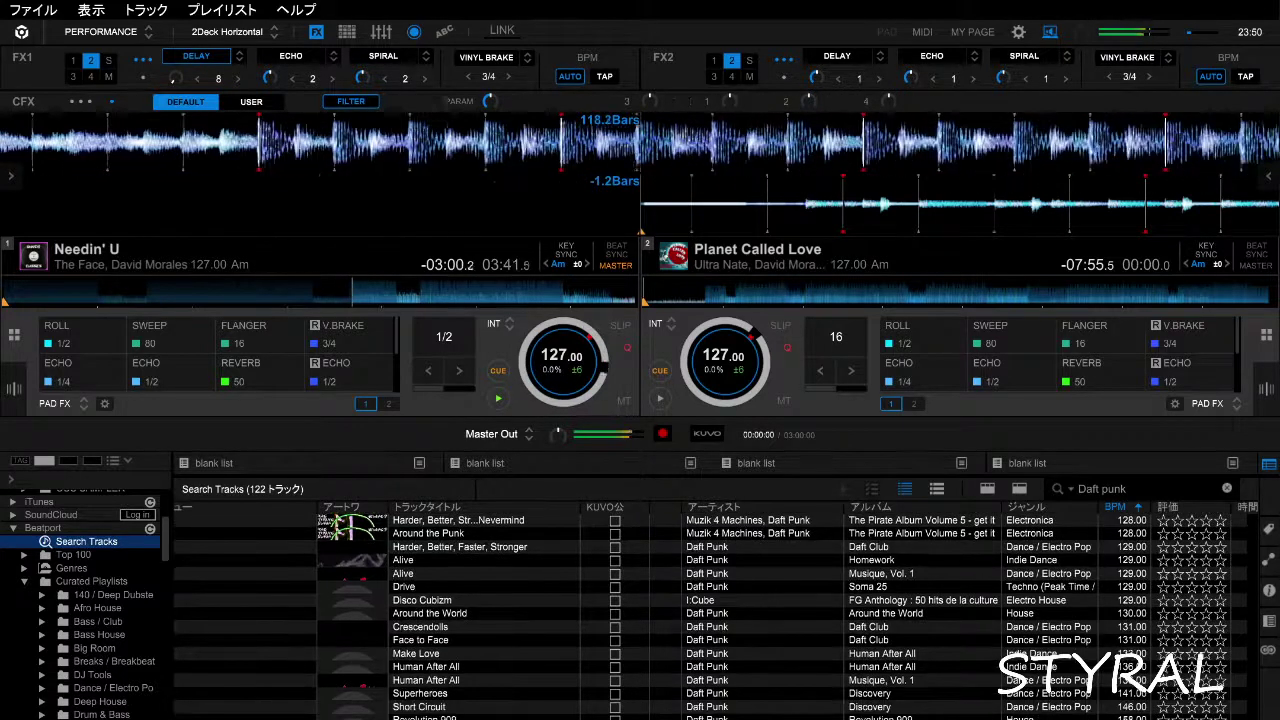
{"action": "scroll", "coordinate": [710, 616], "scroll_direction": "up", "scroll_amount": 2}
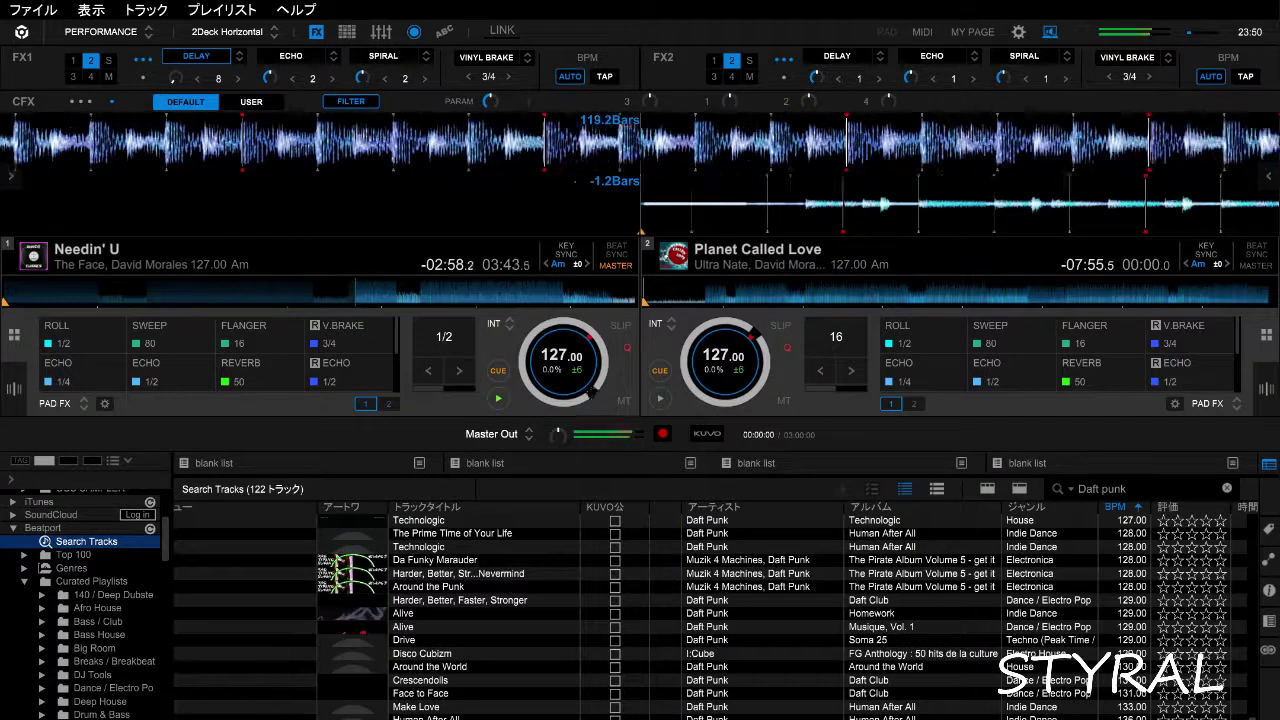
{"action": "scroll", "coordinate": [710, 616], "scroll_direction": "up", "scroll_amount": 2}
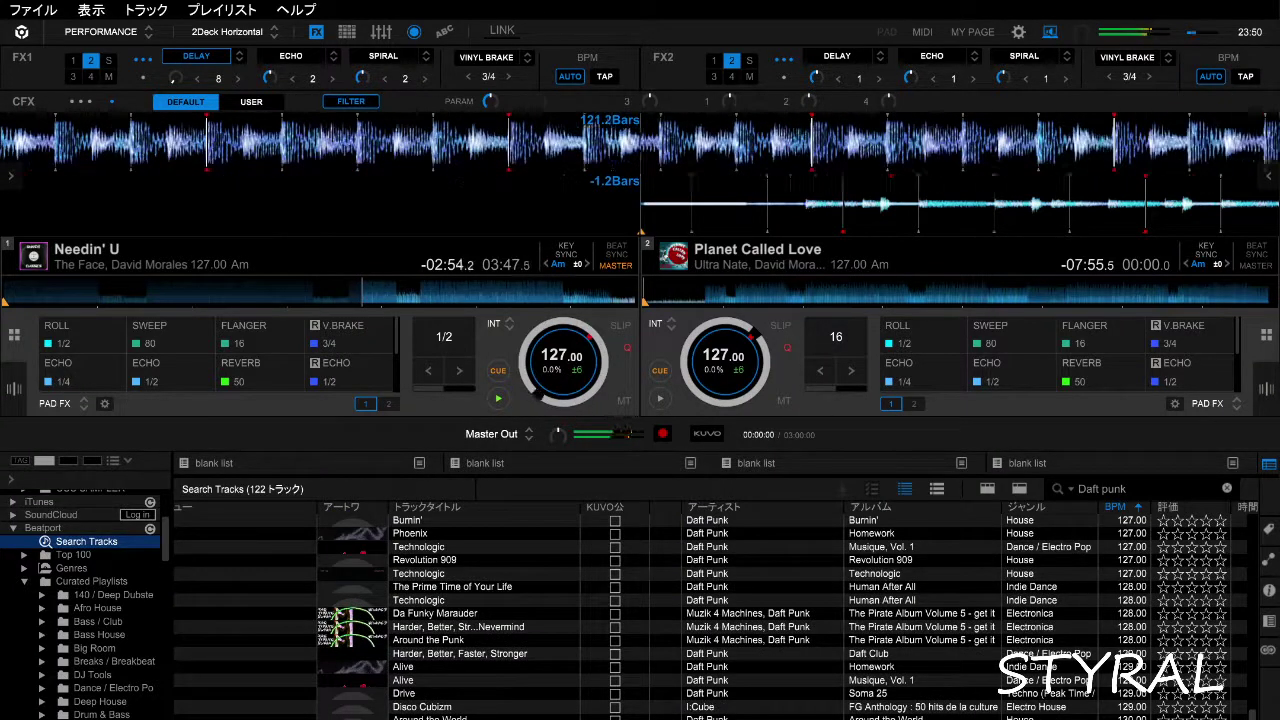
{"action": "scroll", "coordinate": [710, 616], "scroll_direction": "up", "scroll_amount": 2}
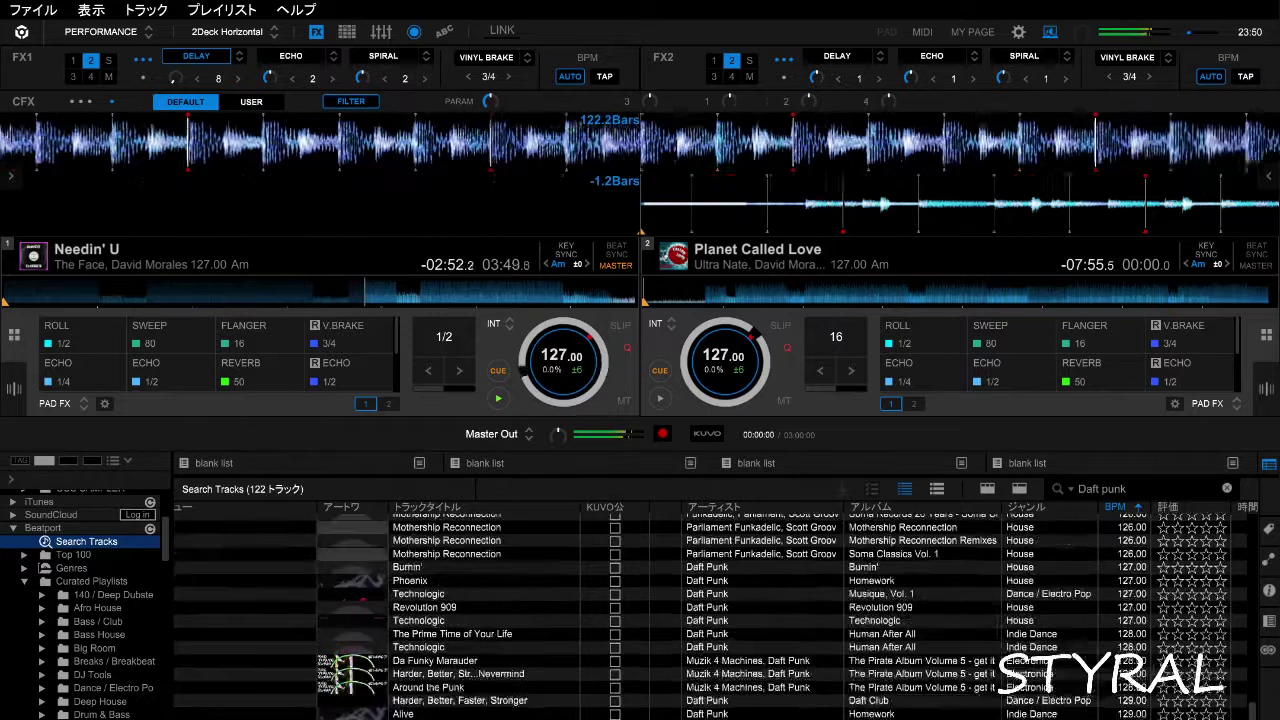
{"action": "scroll", "coordinate": [715, 616], "scroll_direction": "up", "scroll_amount": 2}
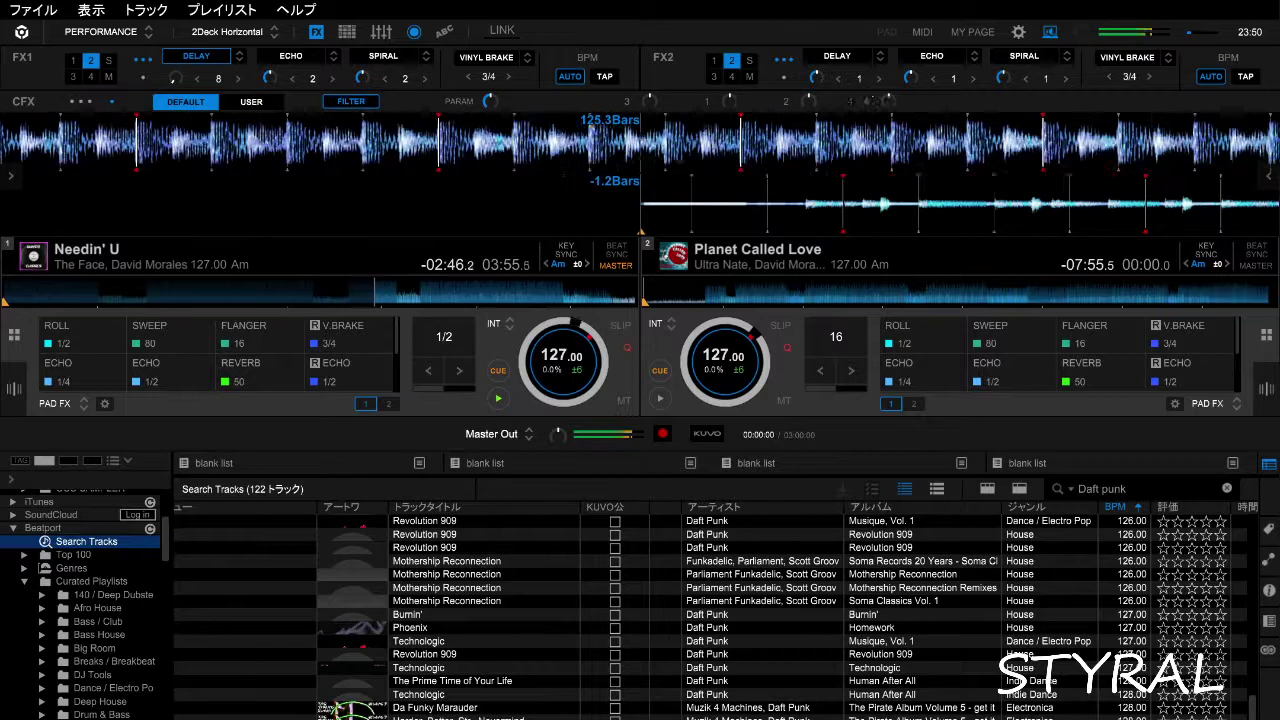
{"action": "mouse_move", "coordinate": [845, 507]}
{"action": "left_mouse_down"}
{"action": "mouse_move", "coordinate": [893, 507]}
{"action": "mouse_move", "coordinate": [846, 507]}
{"action": "left_mouse_up"}
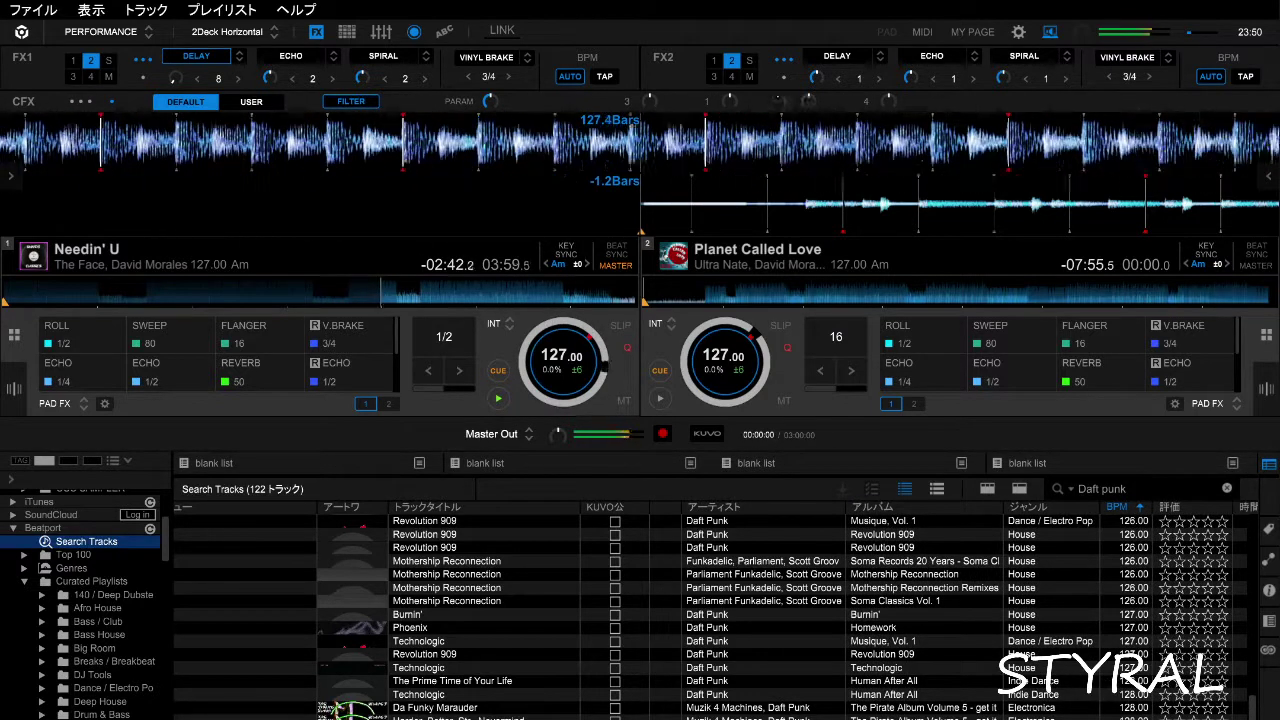
- Look through the whole BPM-sorted Daft Punk list, from the slowest tracks to those around 126 BPM
{"action": "scroll", "coordinate": [715, 616], "scroll_direction": "down", "scroll_amount": 1}
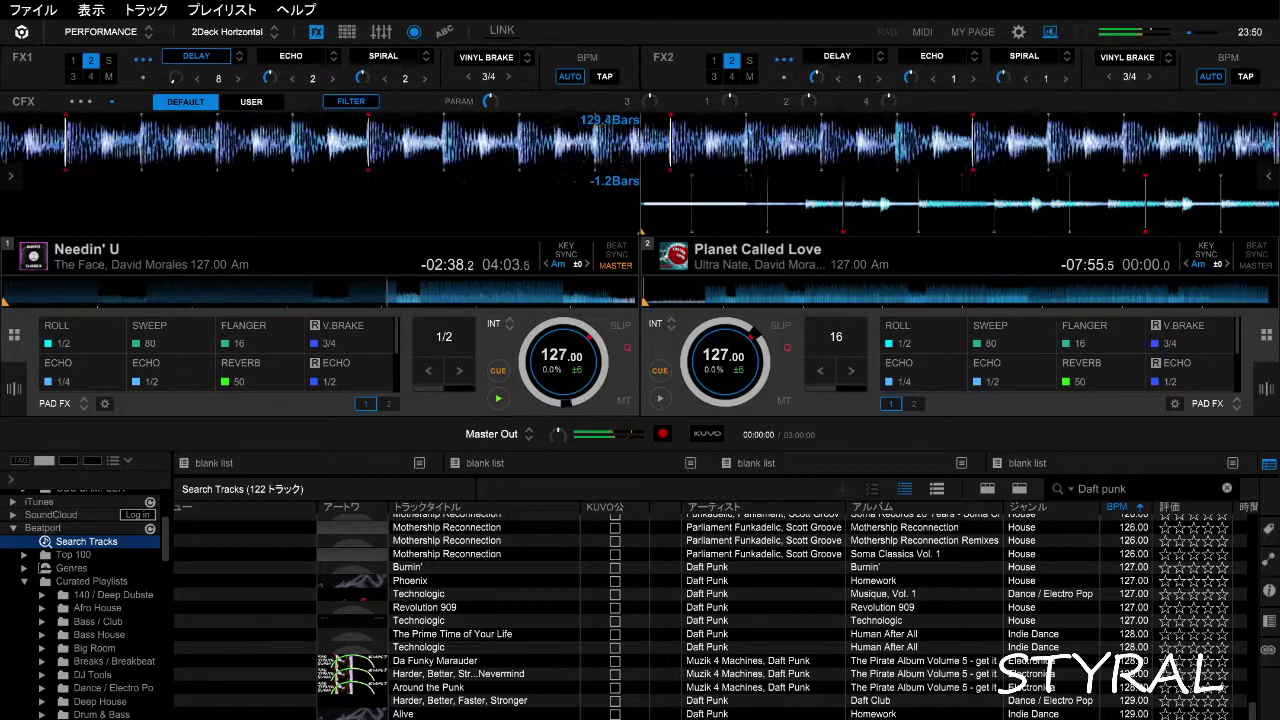
{"action": "scroll", "coordinate": [715, 616], "scroll_direction": "down", "scroll_amount": 1}
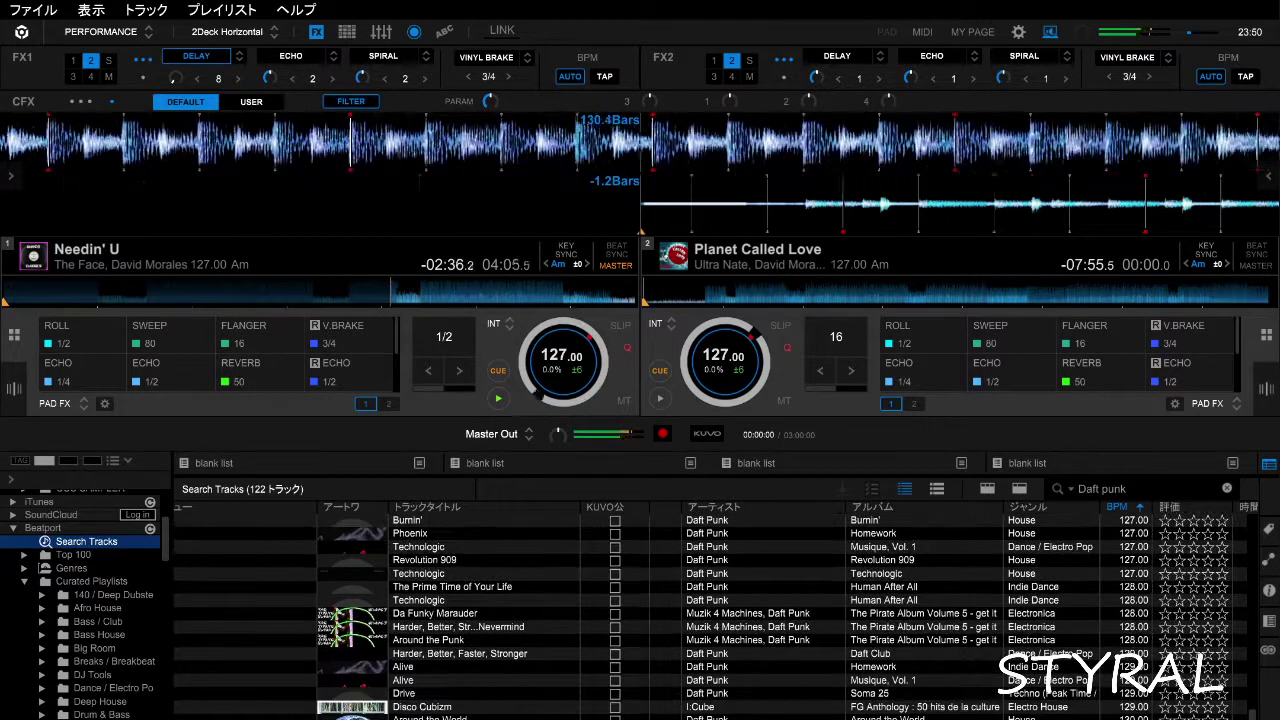
{"action": "scroll", "coordinate": [715, 616], "scroll_direction": "up", "scroll_amount": 5}
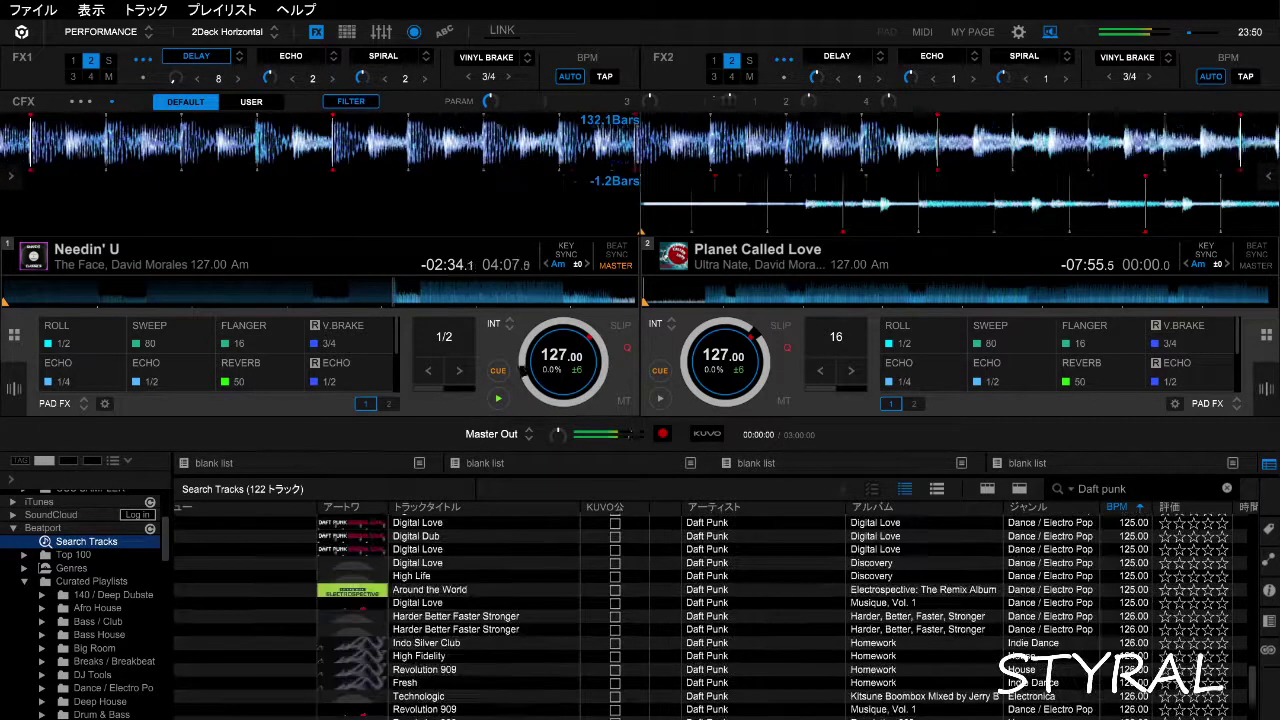
{"action": "scroll", "coordinate": [715, 616], "scroll_direction": "down", "scroll_amount": 3}
{"action": "scroll", "coordinate": [715, 616], "scroll_direction": "up", "scroll_amount": 5}
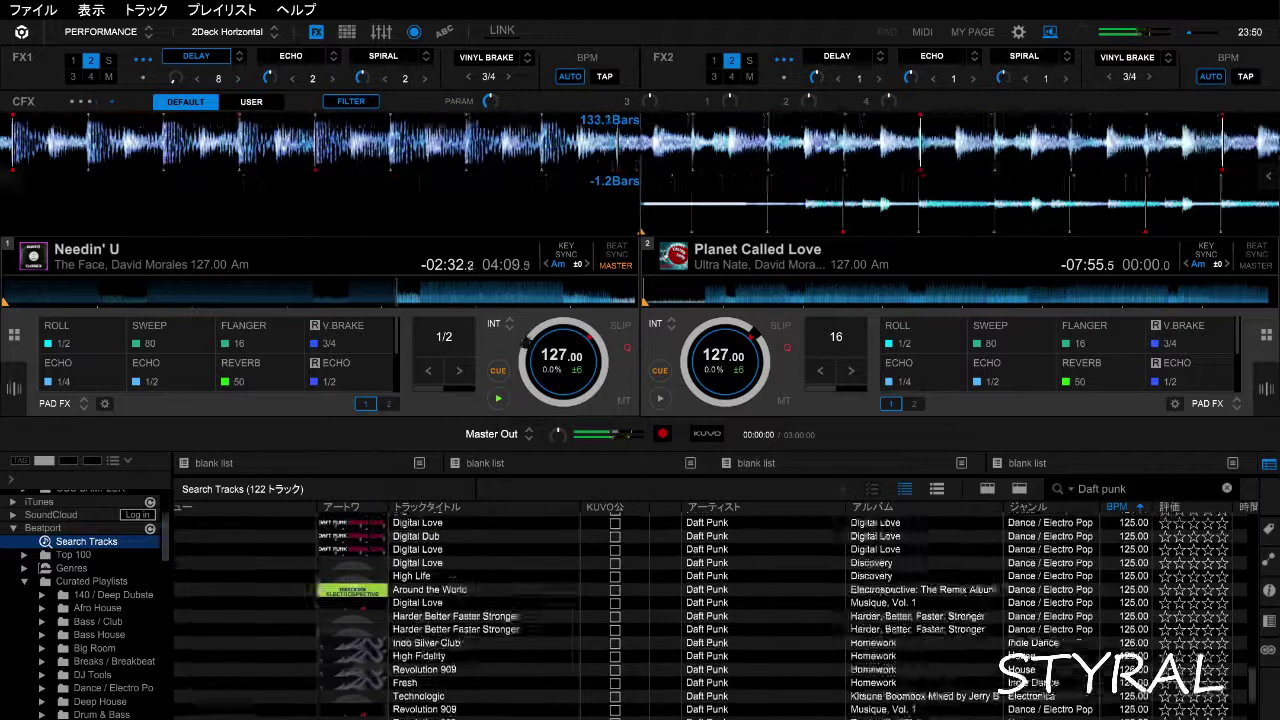
{"action": "scroll", "coordinate": [715, 616], "scroll_direction": "up", "scroll_amount": 10}
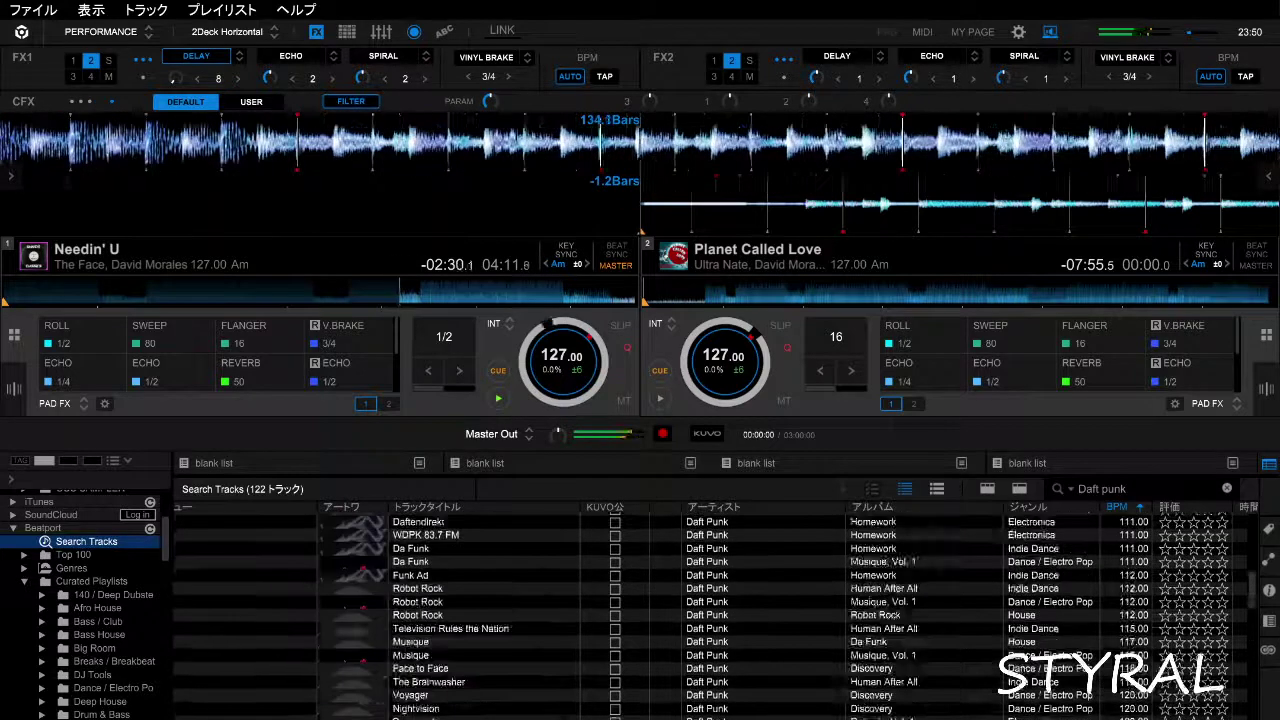
{"action": "scroll", "coordinate": [715, 616], "scroll_direction": "up", "scroll_amount": 4}
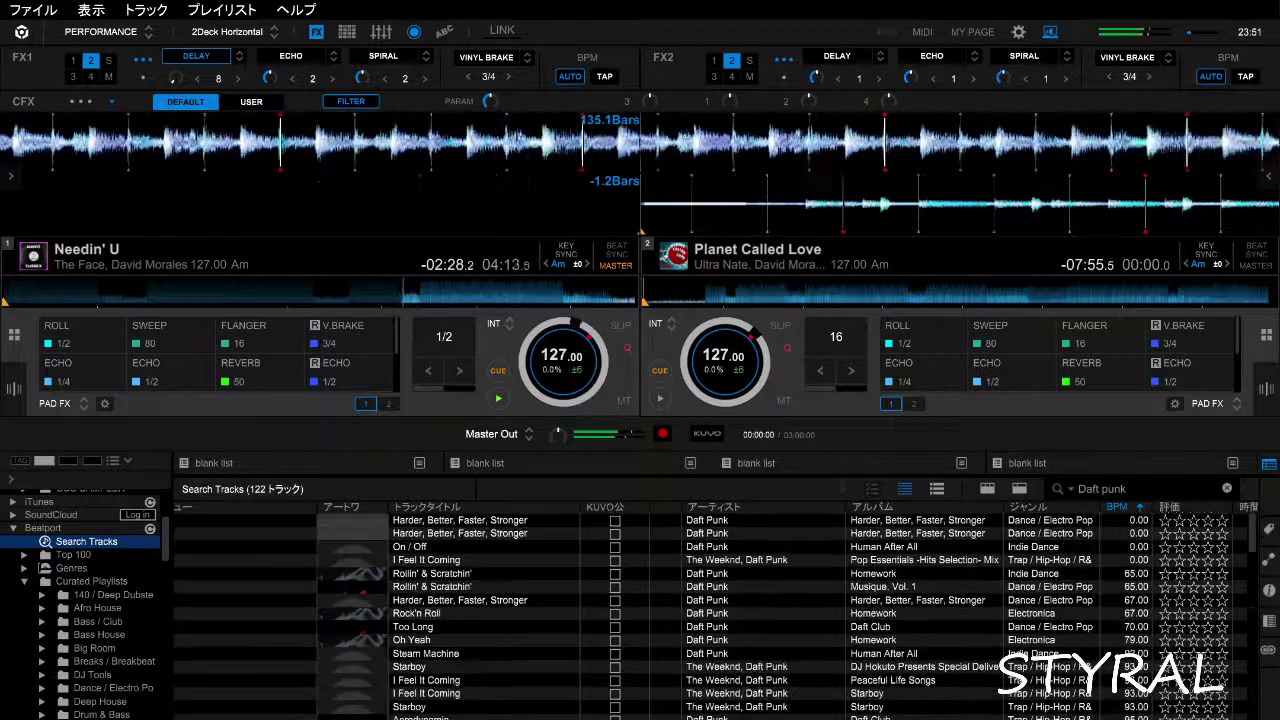
{"action": "scroll", "coordinate": [715, 616], "scroll_direction": "up", "scroll_amount": 2}
{"action": "scroll", "coordinate": [715, 616], "scroll_direction": "down", "scroll_amount": 7}
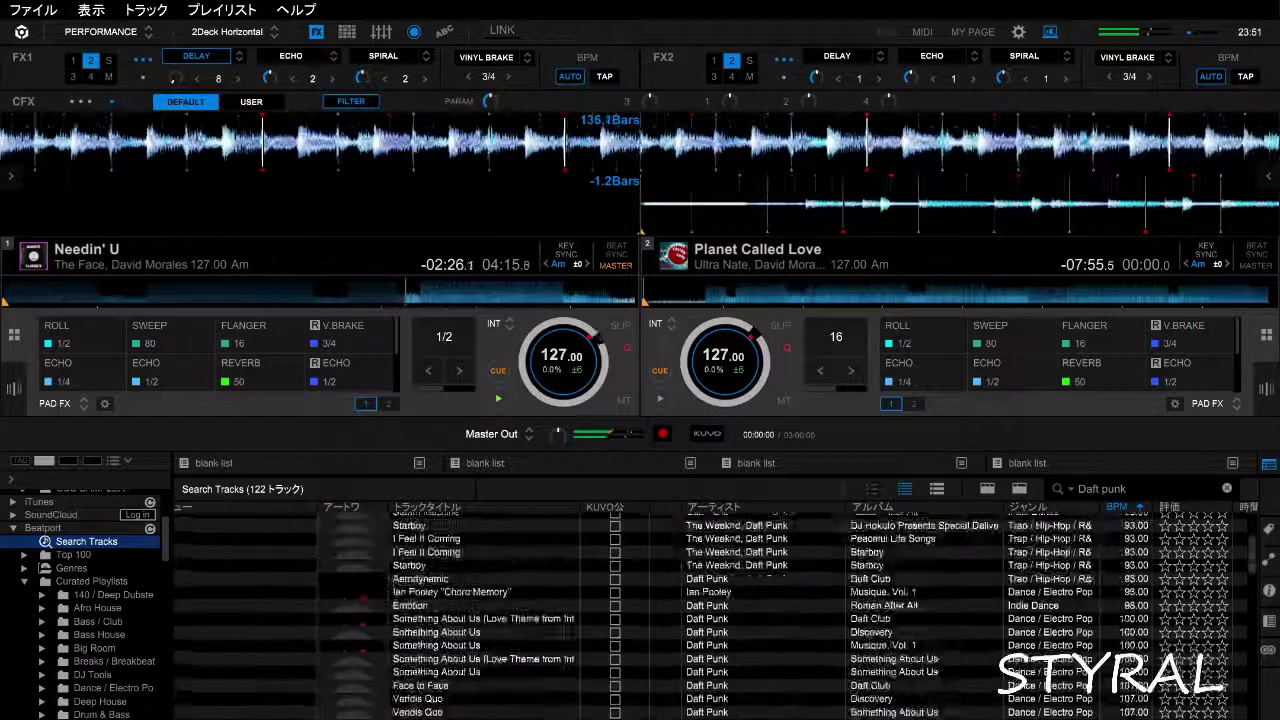
{"action": "scroll", "coordinate": [715, 616], "scroll_direction": "down", "scroll_amount": 5}
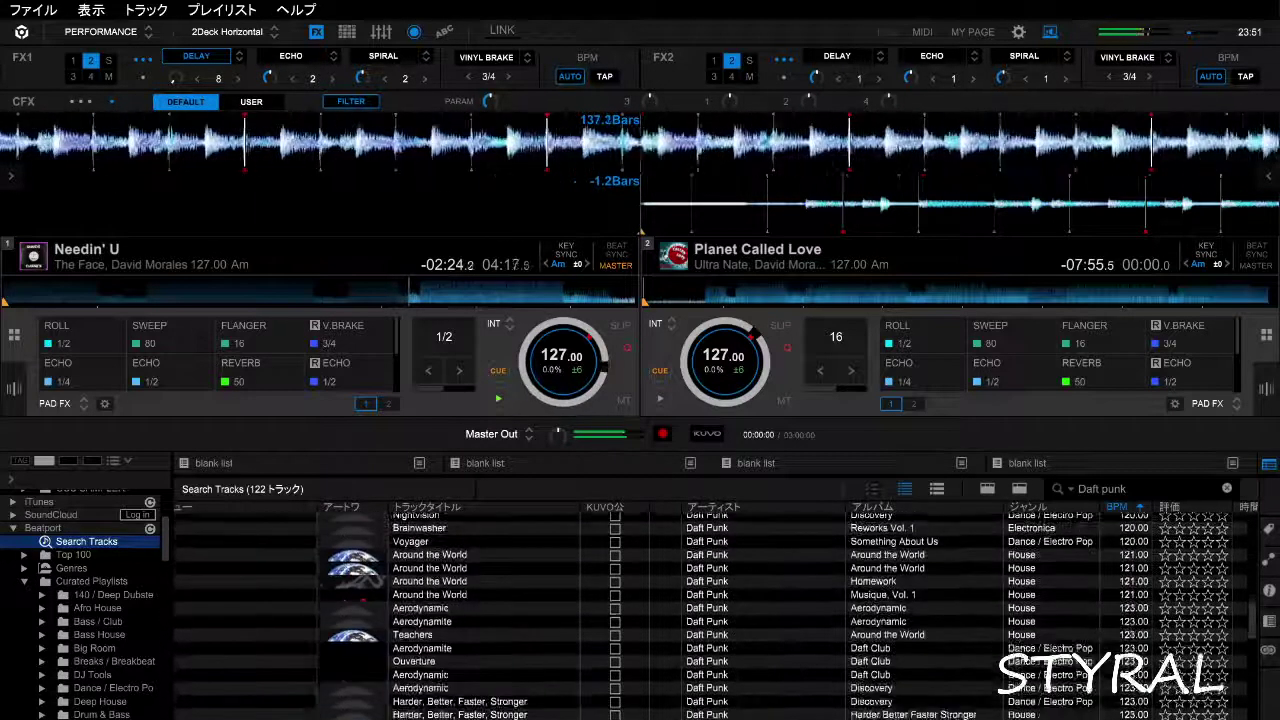
{"action": "scroll", "coordinate": [715, 616], "scroll_direction": "down", "scroll_amount": 5}
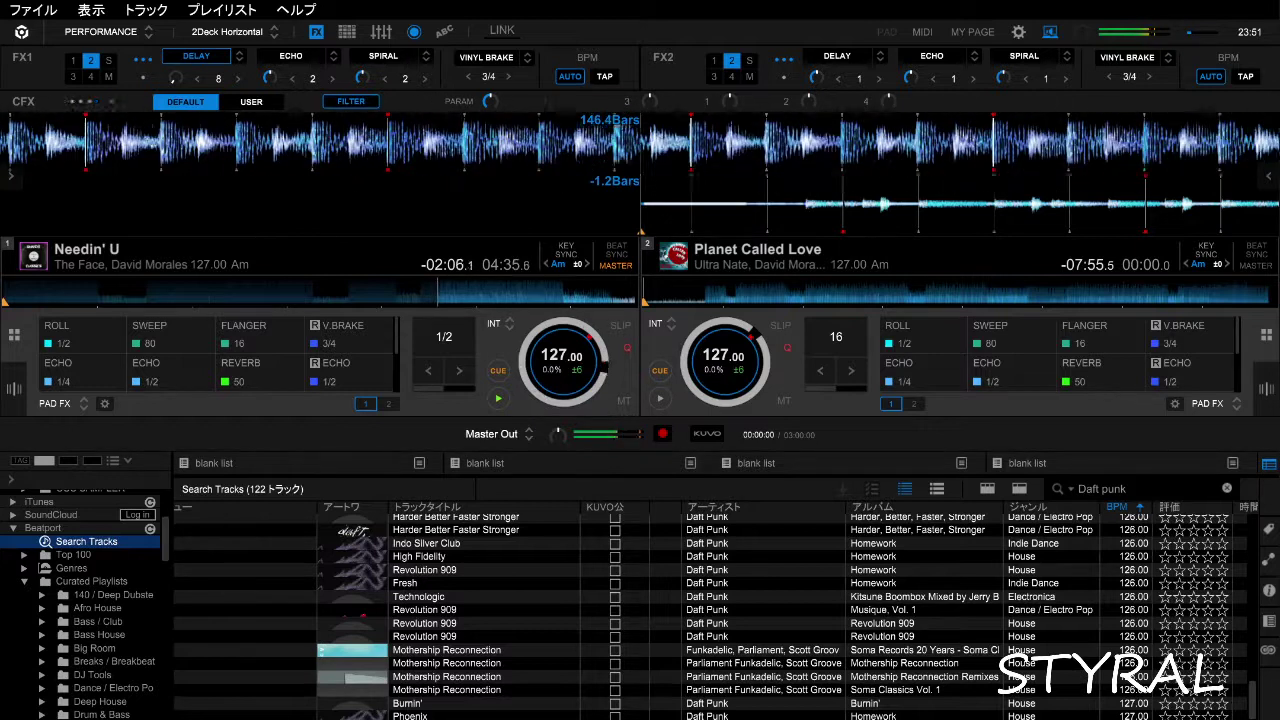
- Check the track durations, then load the 05:20 version of Burnin' by Daft Punk from the Burnin' album onto deck 2
{"action": "scroll", "coordinate": [700, 610], "scroll_direction": "right", "scroll_amount": 2}
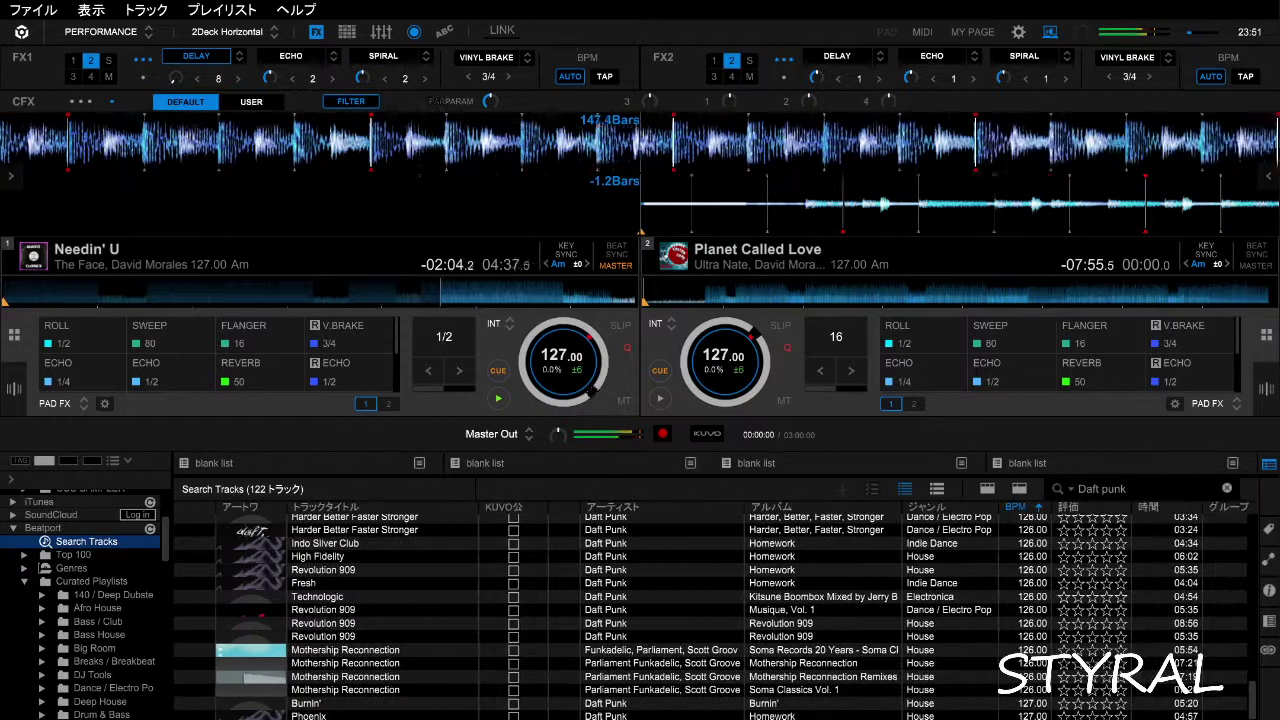
{"action": "scroll", "coordinate": [714, 616], "scroll_direction": "down", "scroll_amount": 2}
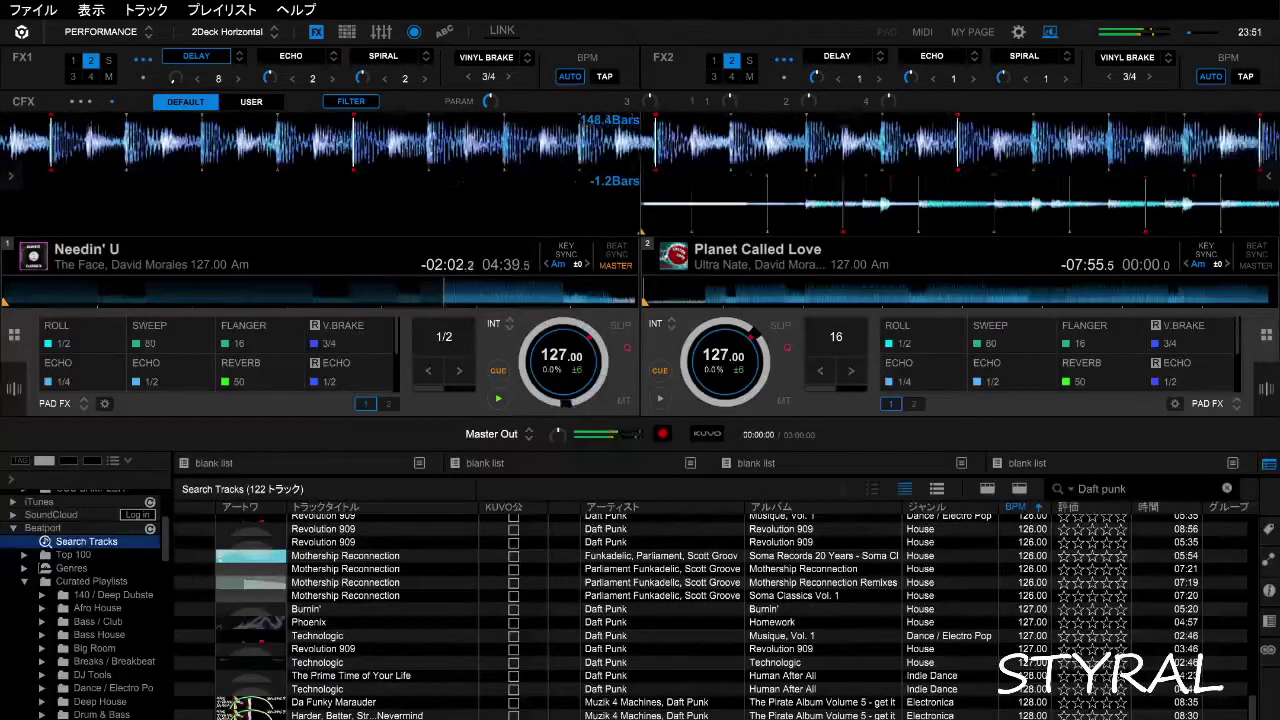
{"action": "left_click", "coordinate": [357, 715]}
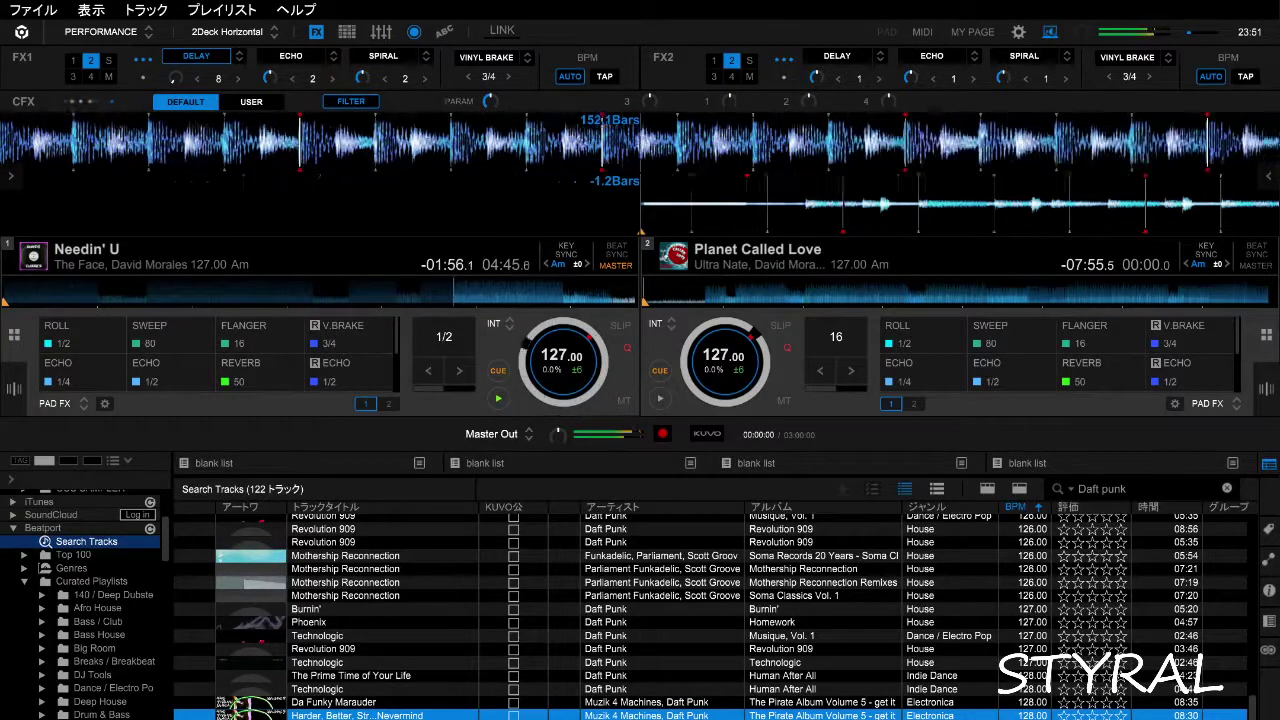
{"action": "left_click", "coordinate": [340, 689]}
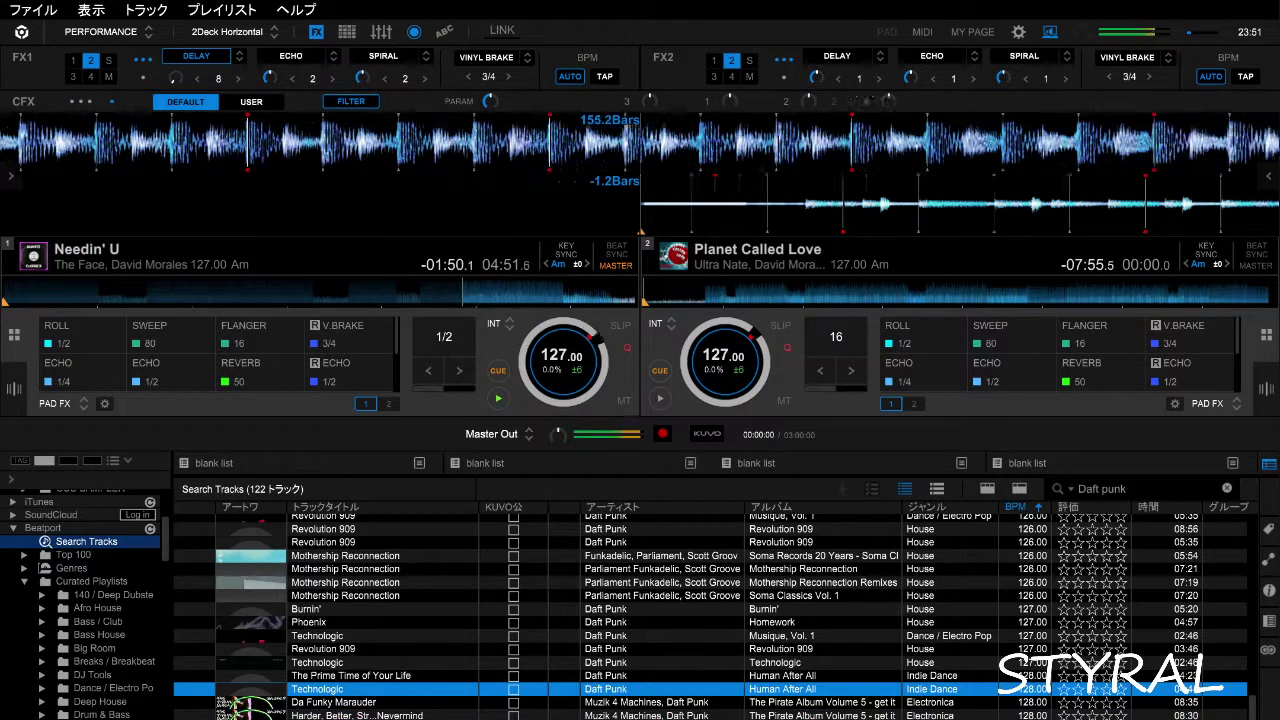
{"action": "left_click", "coordinate": [330, 609]}
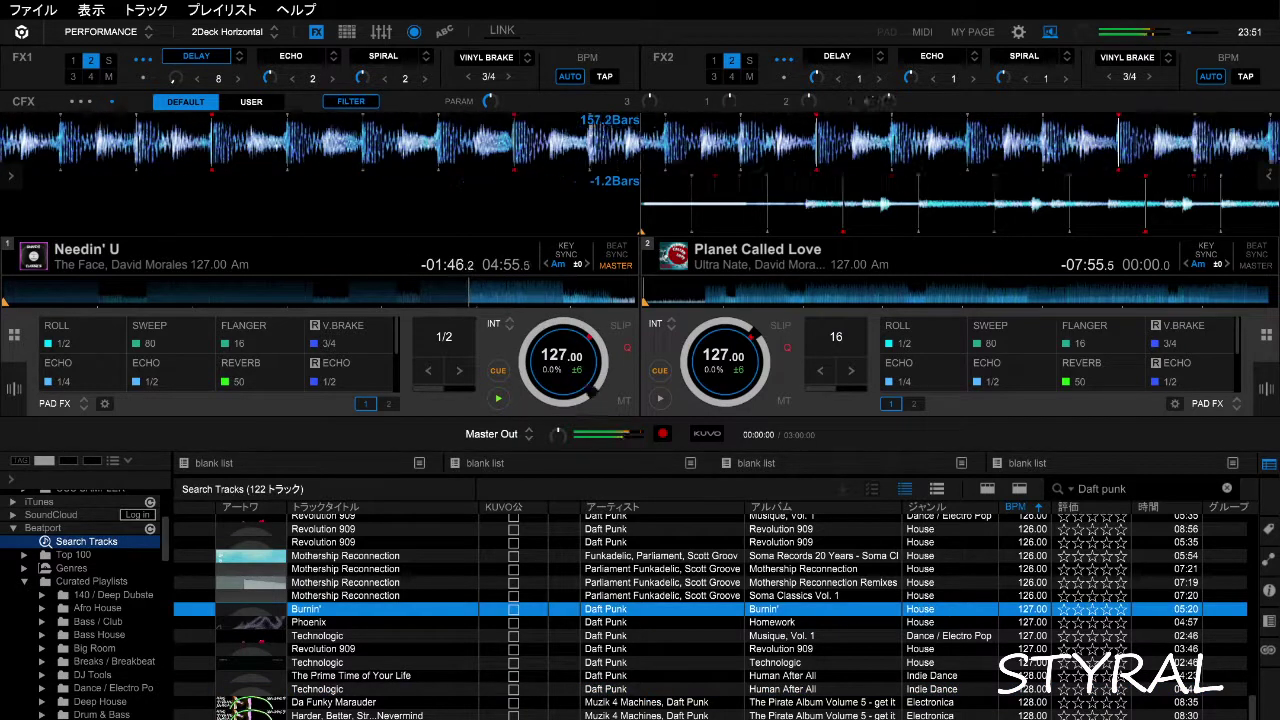
{"action": "key", "text": "shift+Right"}
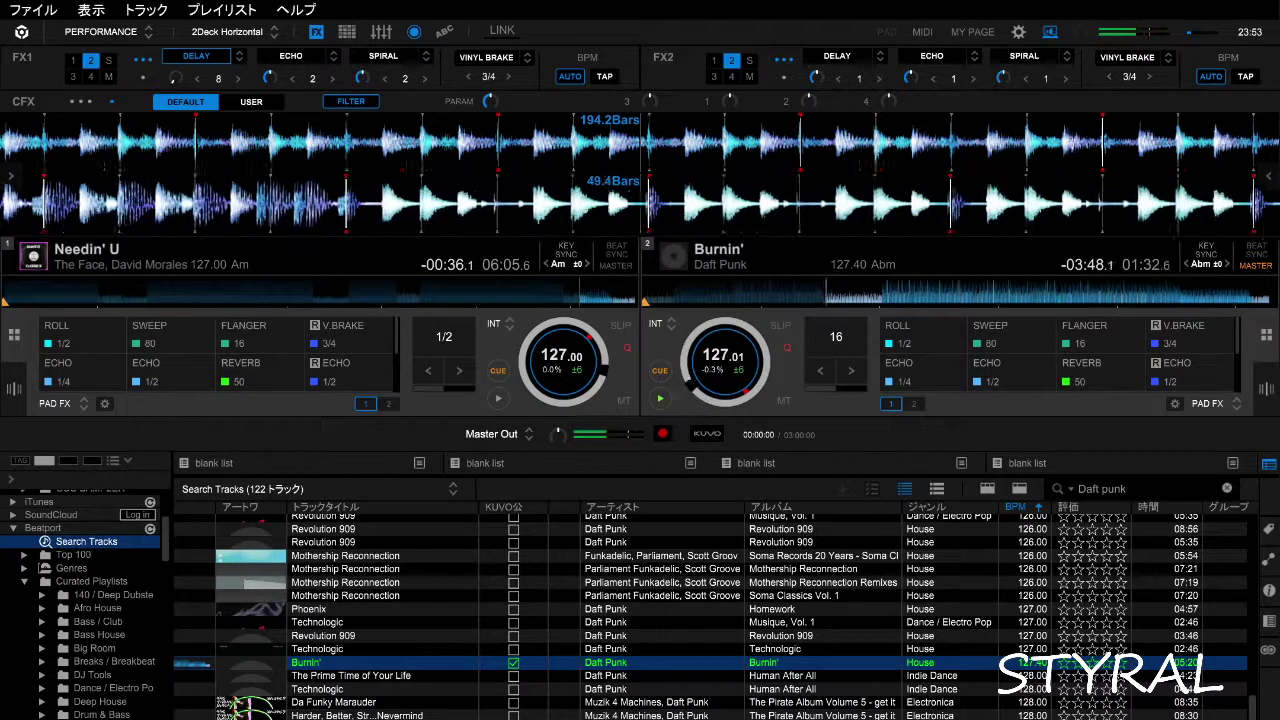
- Replace the search term with "Roger Sanchez", run the Beatport track search and bring the results' BPM details into view
{"action": "left_click", "coordinate": [1226, 488]}
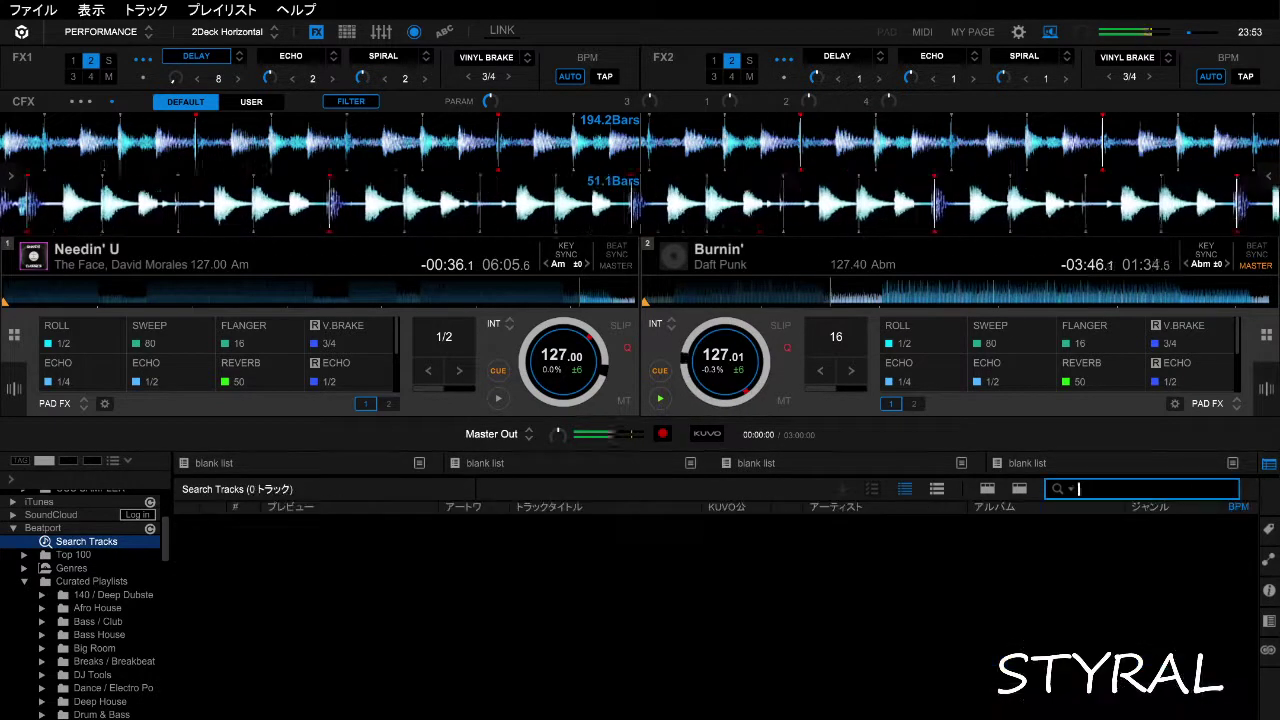
{"action": "type", "text": "Roger Sanchez"}
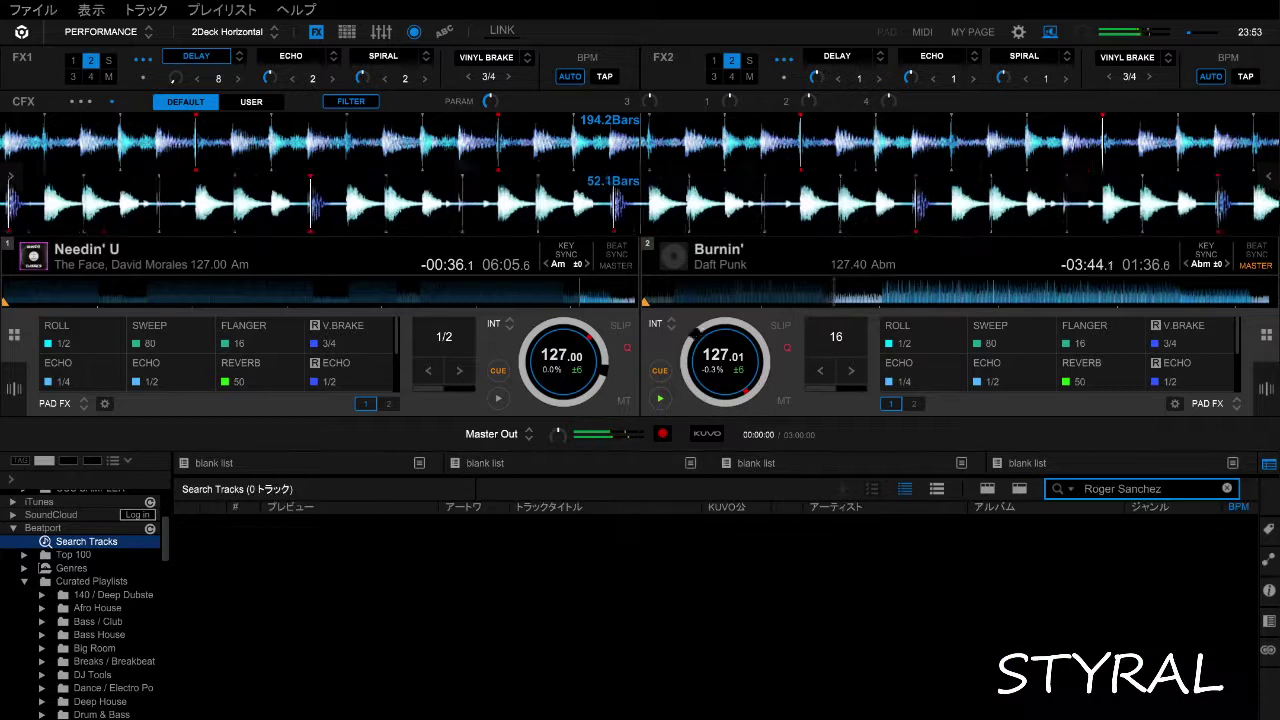
{"action": "key", "text": "Return"}
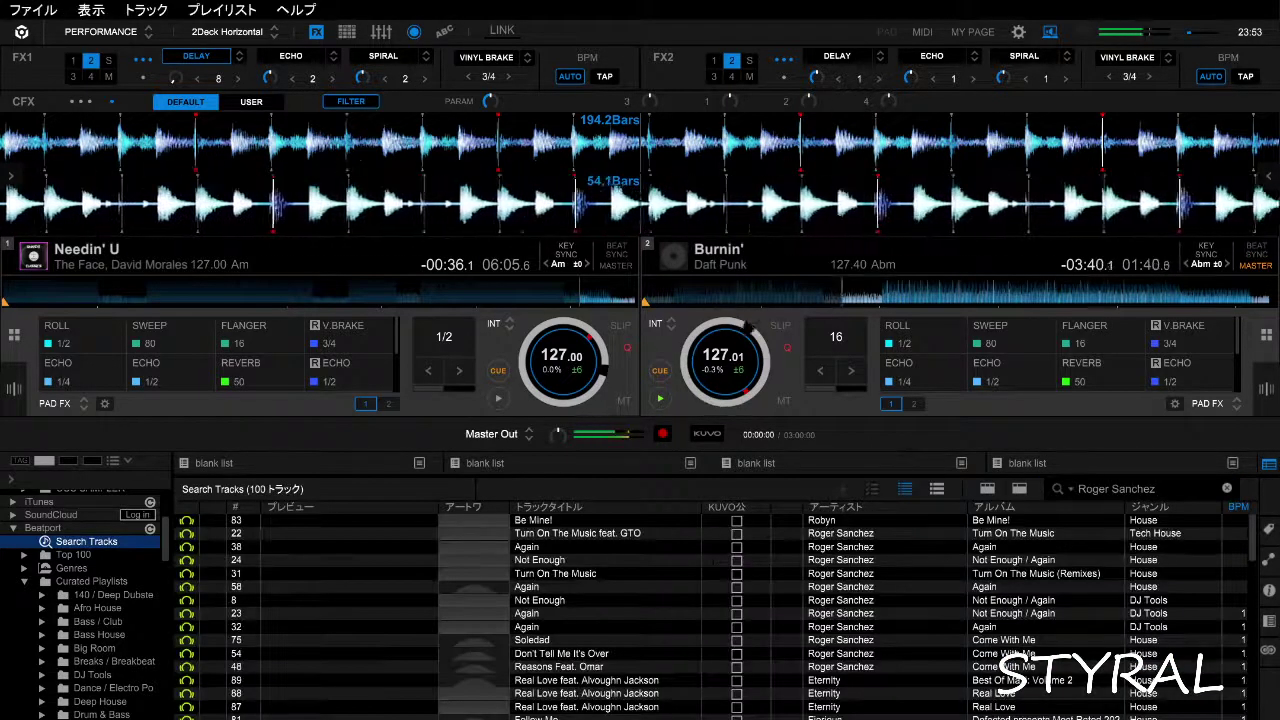
{"action": "scroll", "coordinate": [716, 615], "scroll_direction": "right", "scroll_amount": 2}
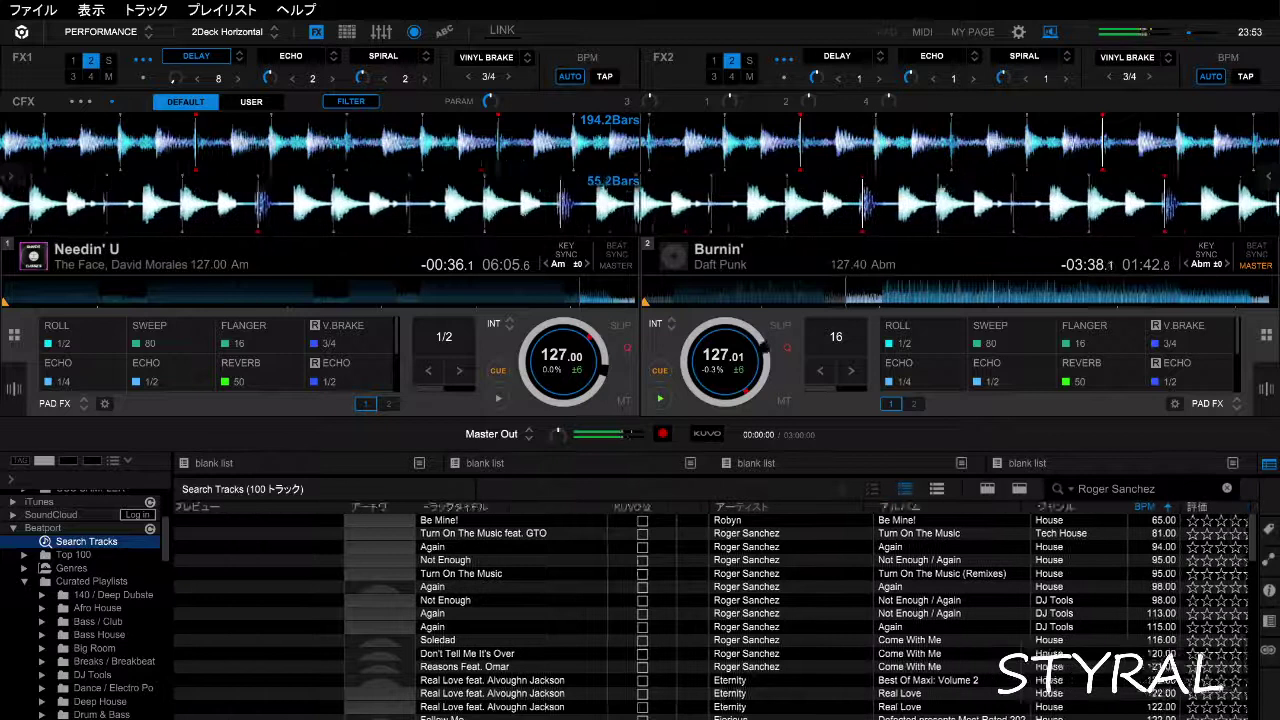
- Look through the BPM-sorted Roger Sanchez results, from the slowest tracks to the versions of Lost at 128 BPM
{"action": "scroll", "coordinate": [716, 615], "scroll_direction": "down", "scroll_amount": 3}
{"action": "scroll", "coordinate": [716, 615], "scroll_direction": "down", "scroll_amount": 2}
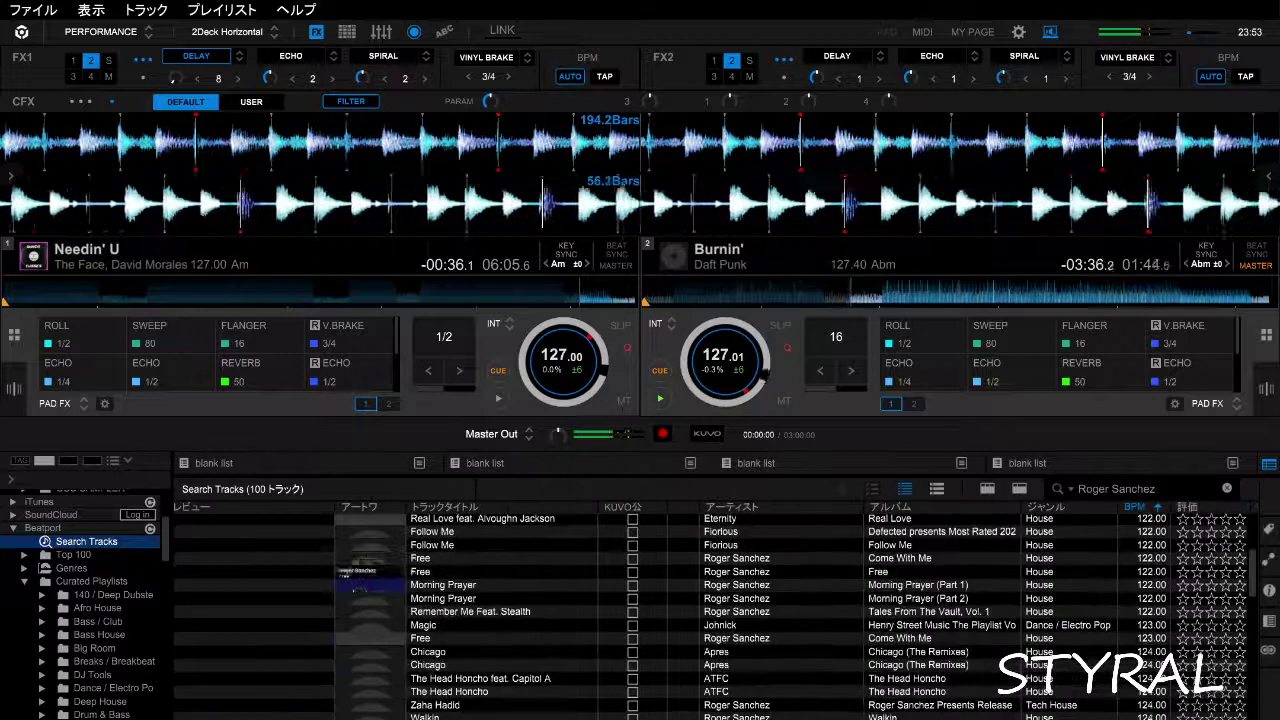
{"action": "scroll", "coordinate": [716, 615], "scroll_direction": "down", "scroll_amount": 3}
{"action": "scroll", "coordinate": [716, 615], "scroll_direction": "down", "scroll_amount": 8}
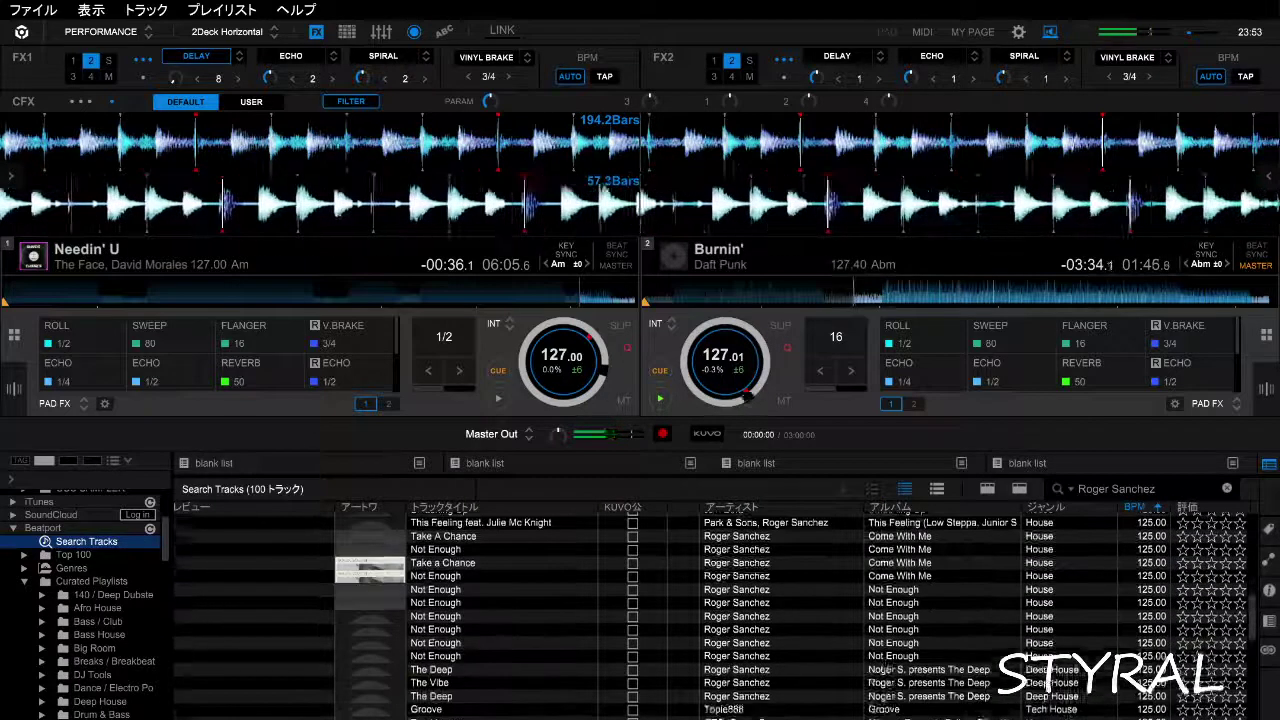
{"action": "scroll", "coordinate": [716, 615], "scroll_direction": "down", "scroll_amount": 5}
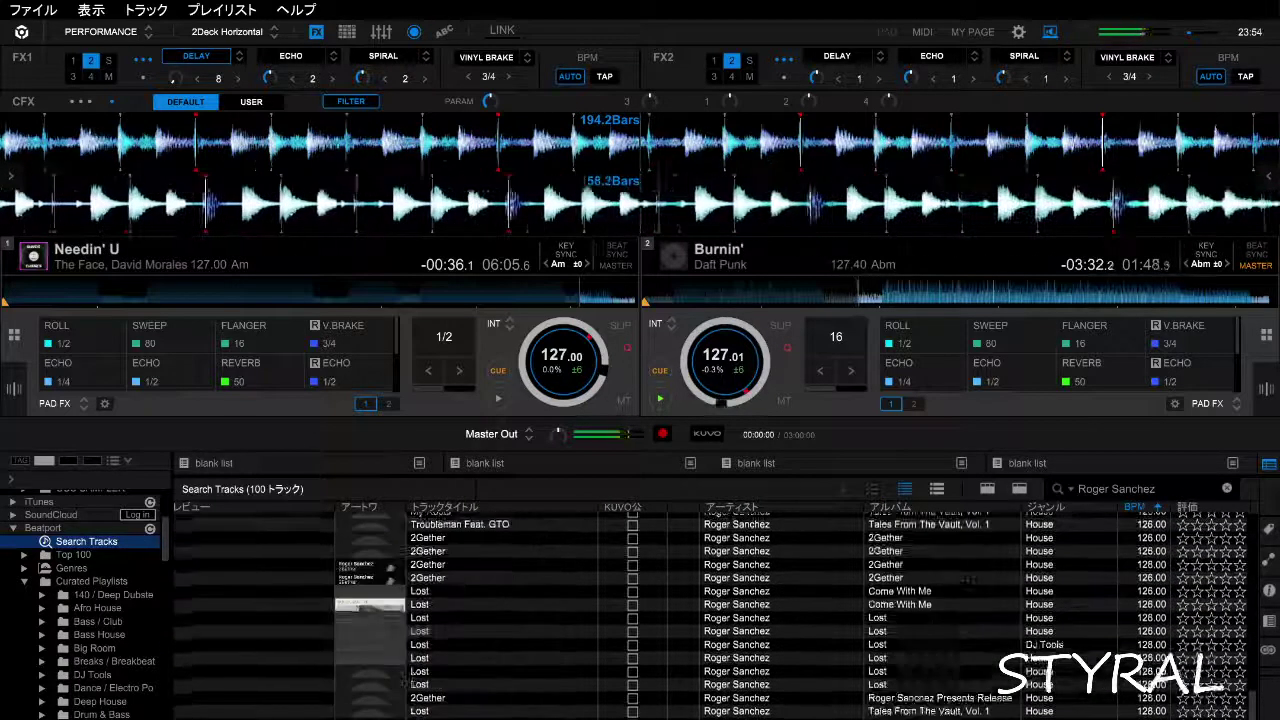
{"action": "scroll", "coordinate": [716, 615], "scroll_direction": "up", "scroll_amount": 1}
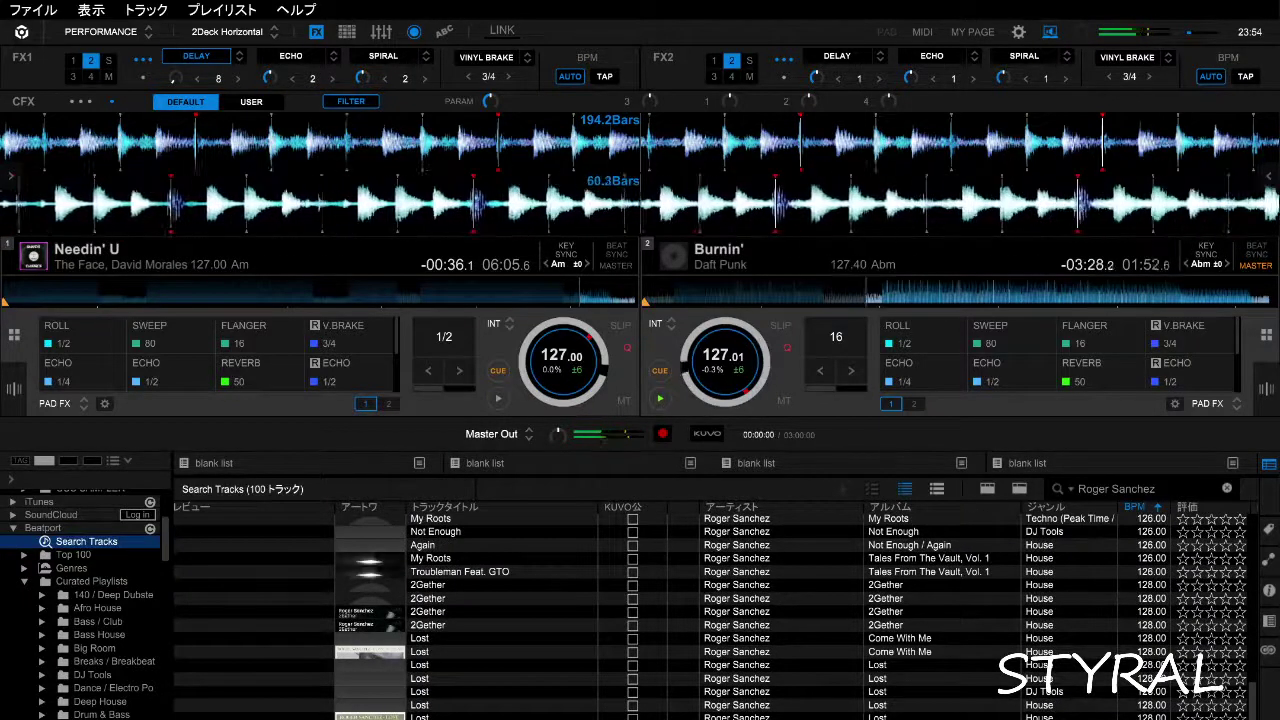
{"action": "scroll", "coordinate": [716, 615], "scroll_direction": "down", "scroll_amount": 5}
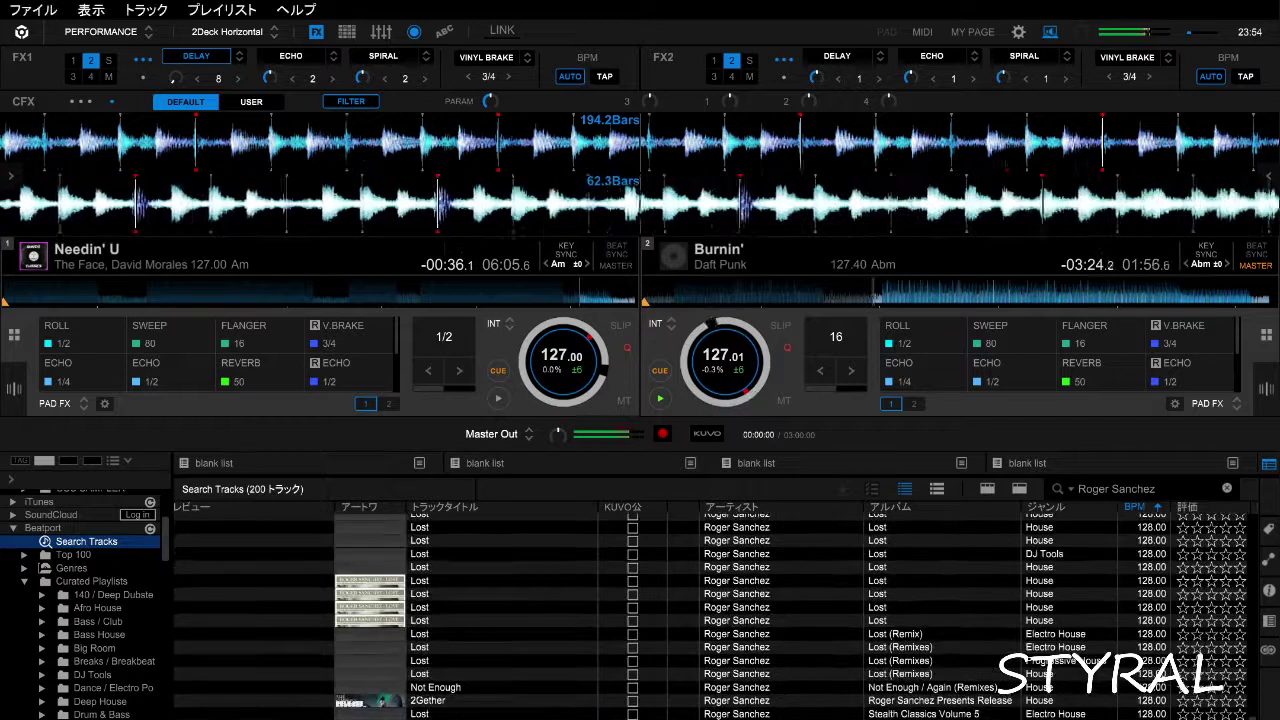
{"action": "scroll", "coordinate": [716, 615], "scroll_direction": "up", "scroll_amount": 1}
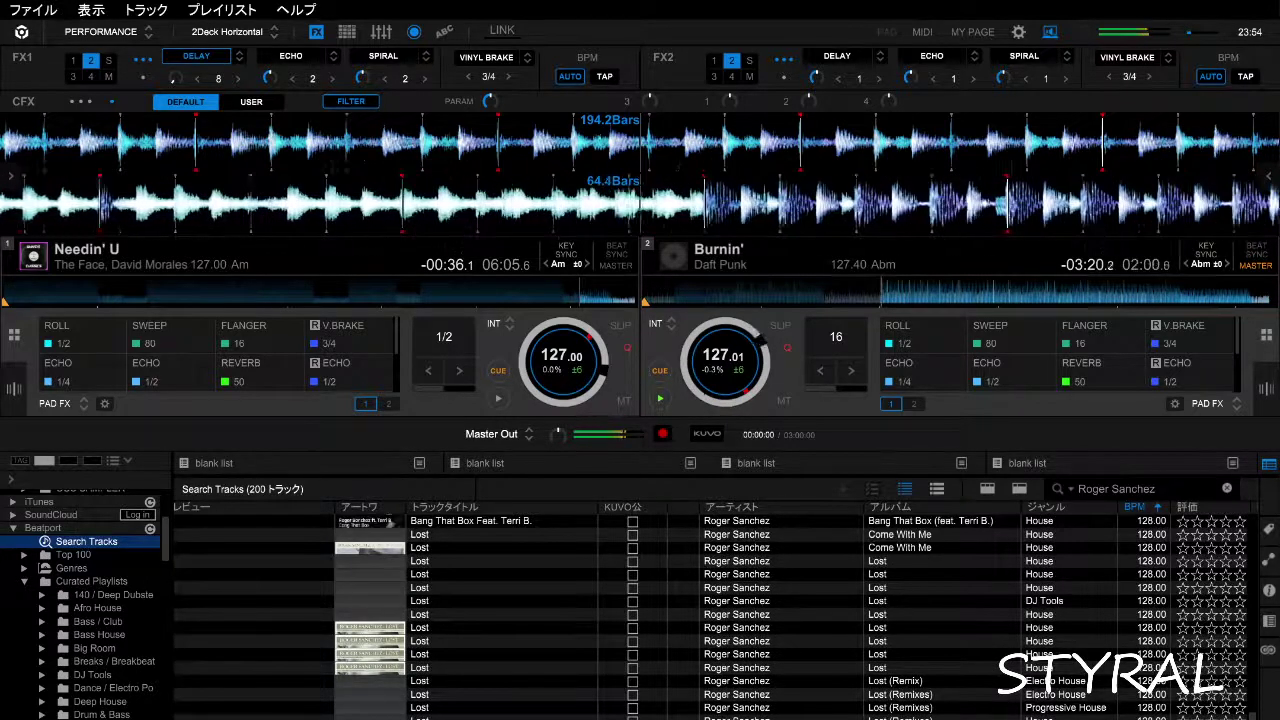
- Check the track durations, then load the 08:33 House version of Lost by Roger Sanchez onto deck 1
{"action": "scroll", "coordinate": [716, 615], "scroll_direction": "right", "scroll_amount": 4}
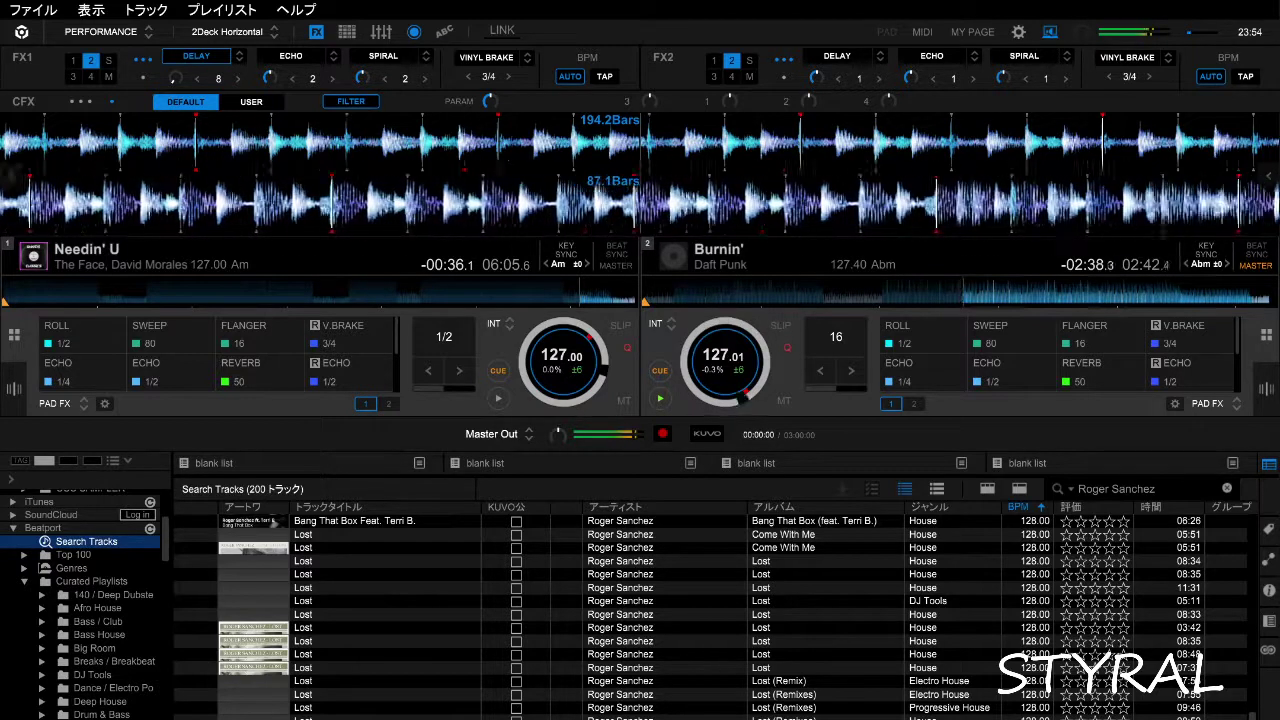
{"action": "left_click", "coordinate": [400, 614]}
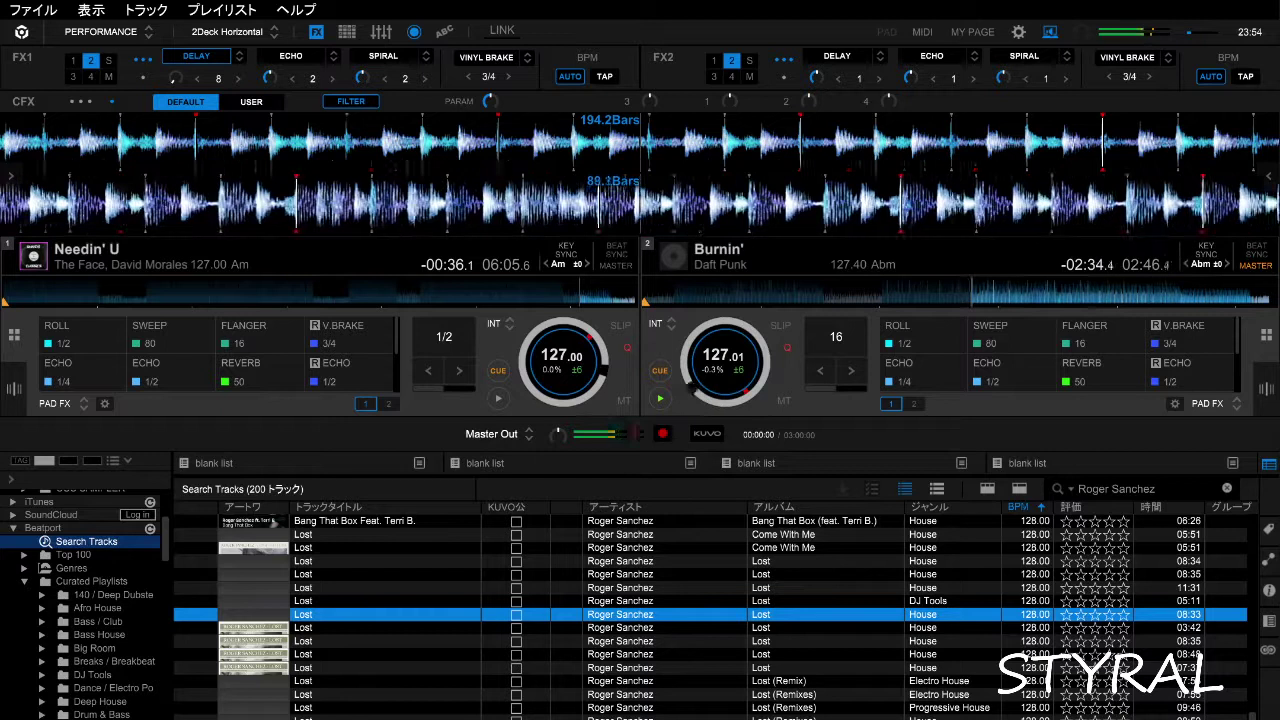
{"action": "key", "text": "shift+Left"}
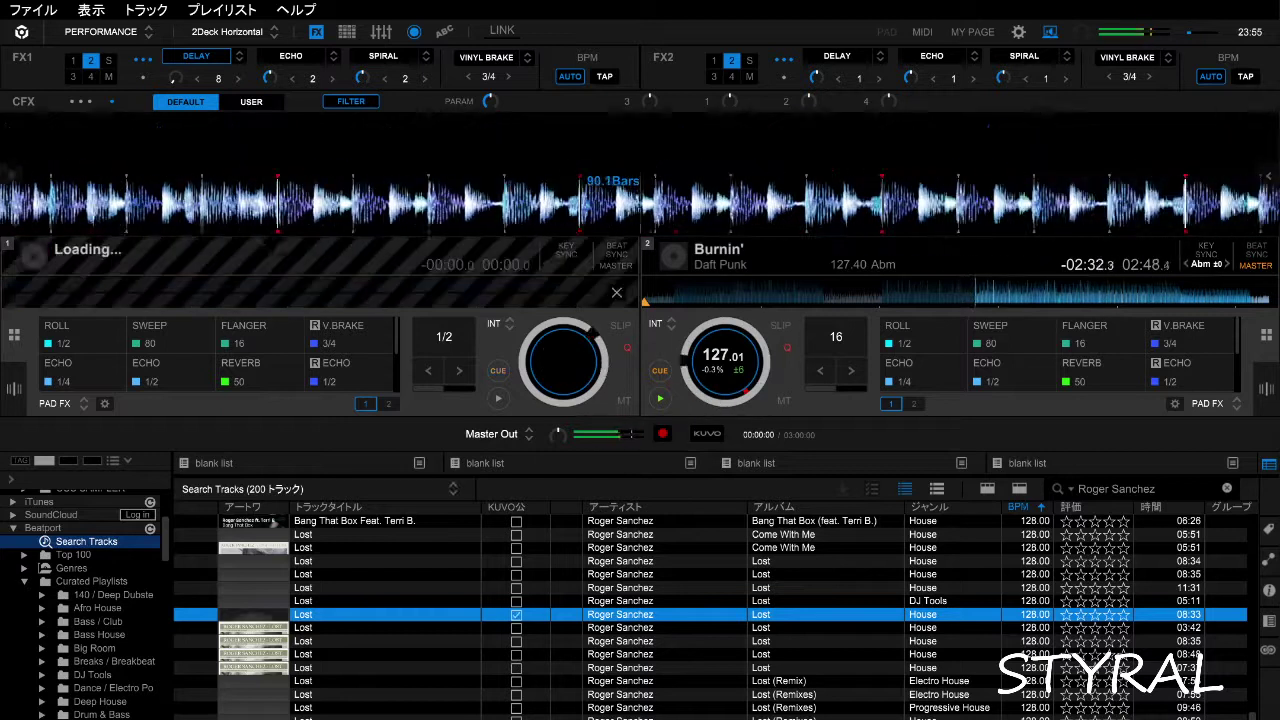